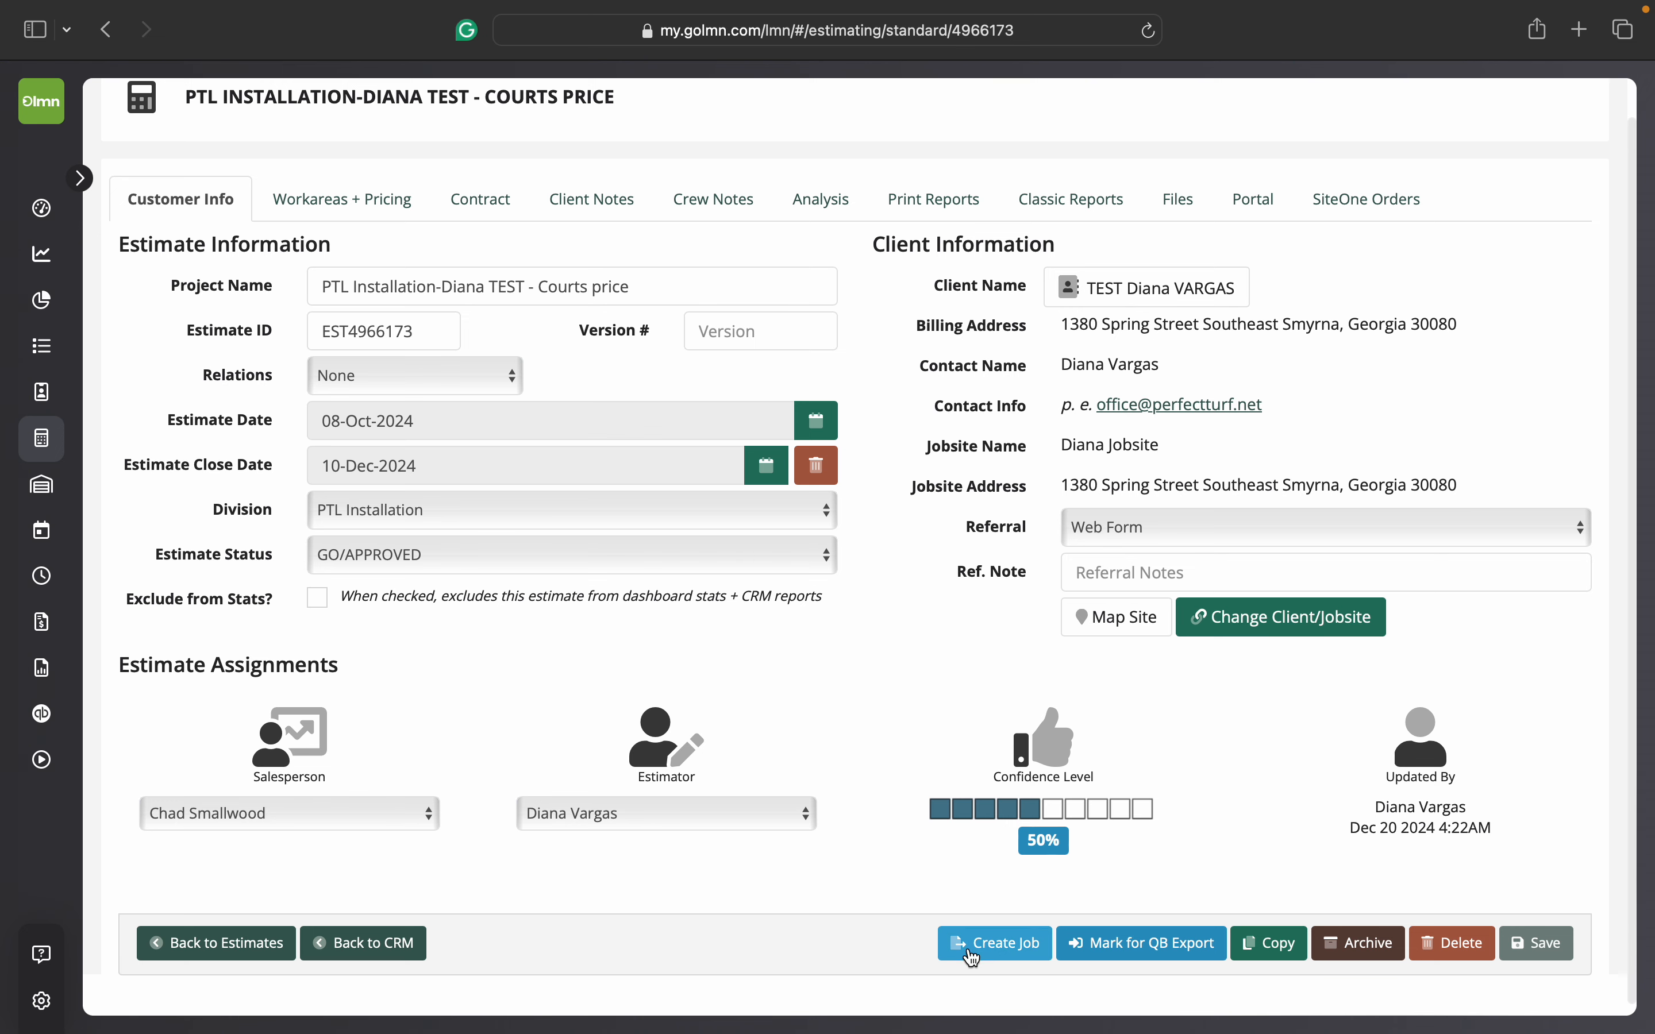
Step: Create an Install job from the approved estimate, tracking time by work area and importing all four work area tasks with crew notes
left_click(989, 951)
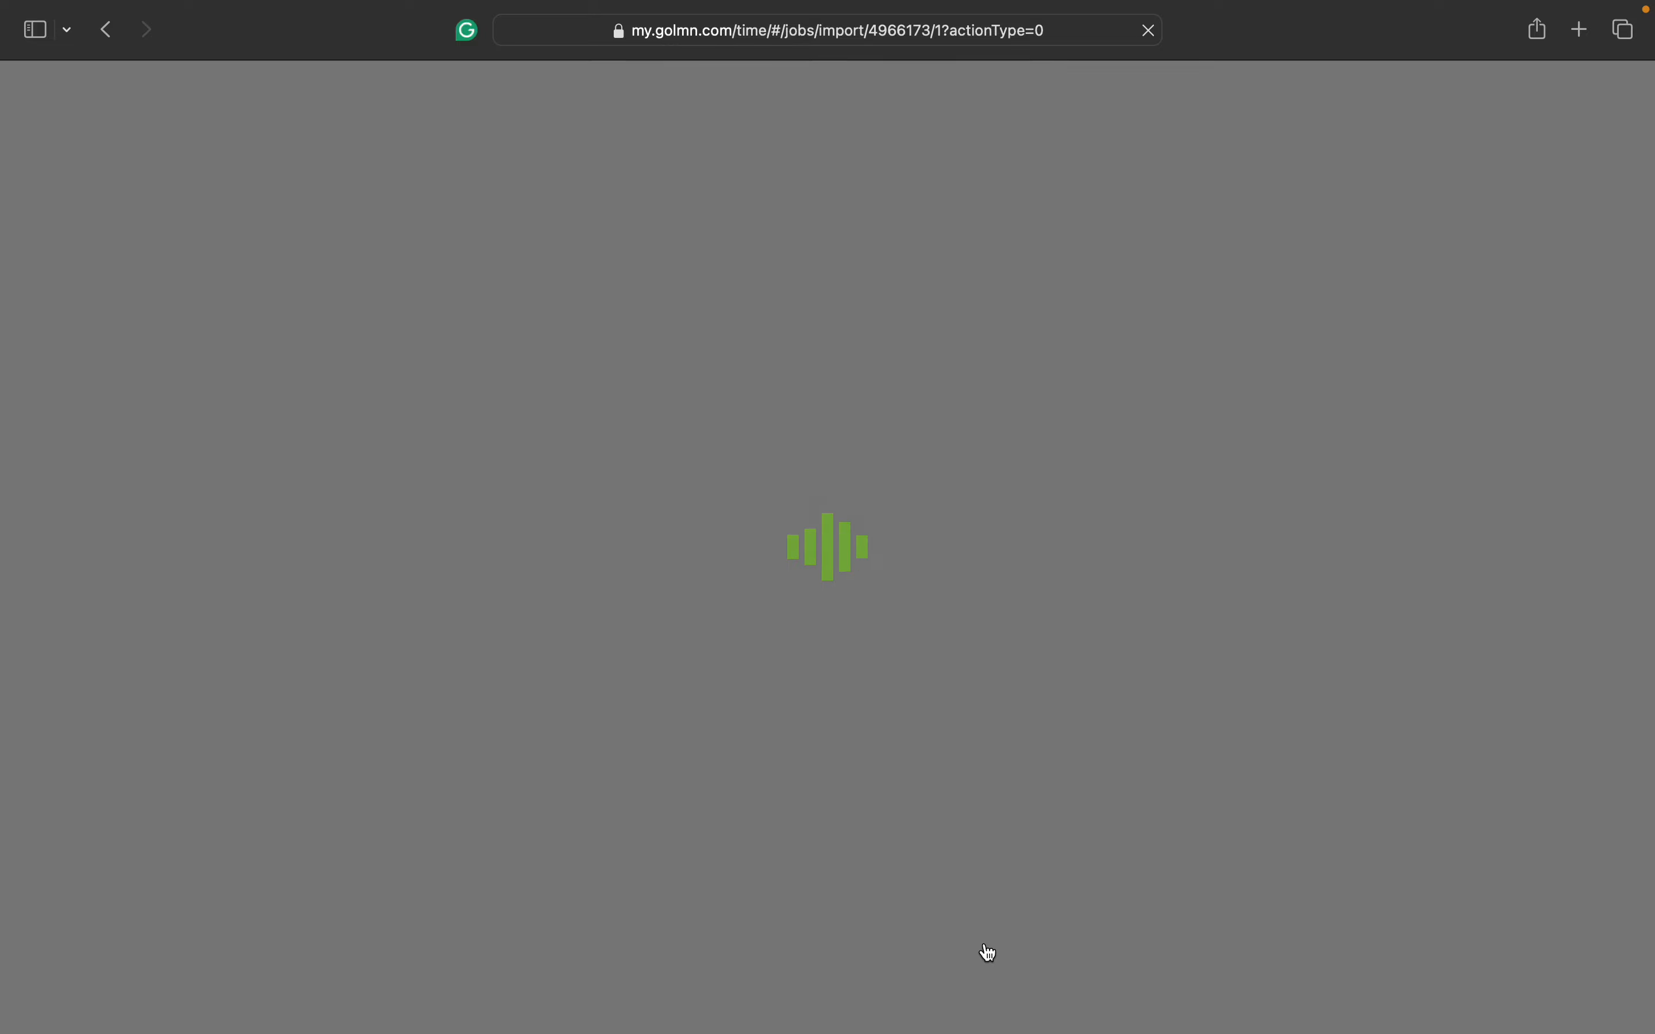
scroll(964, 915, "down", 2)
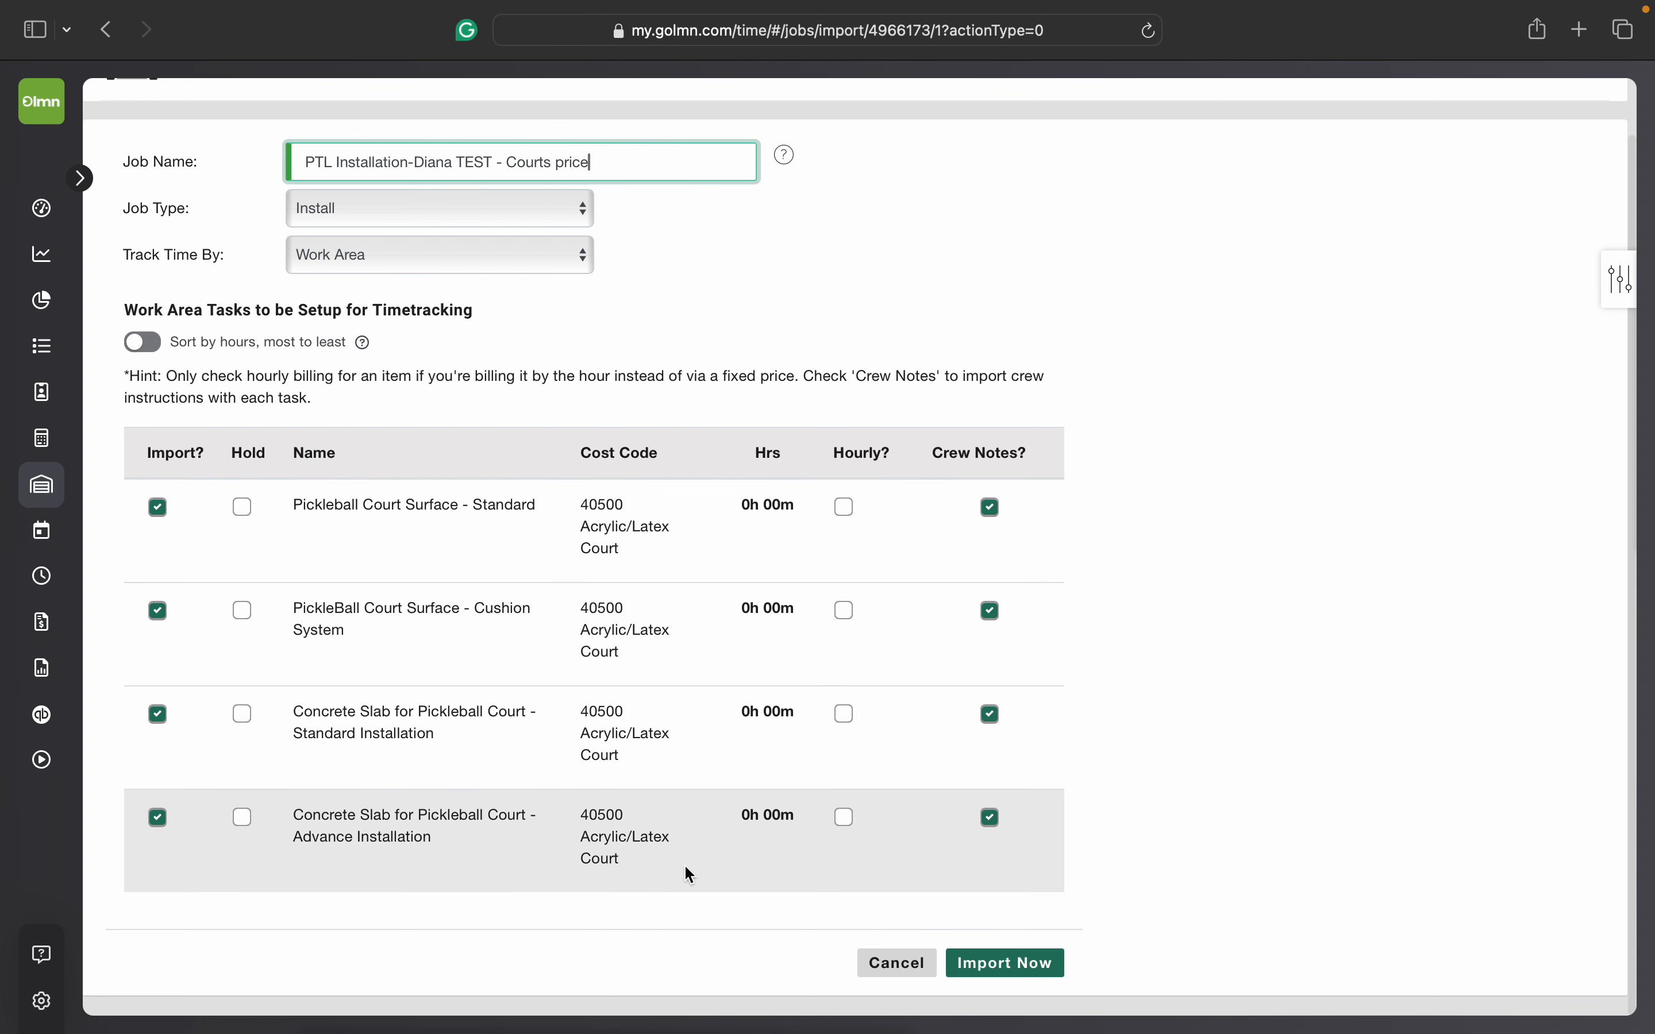
scroll(684, 864, "up", 1)
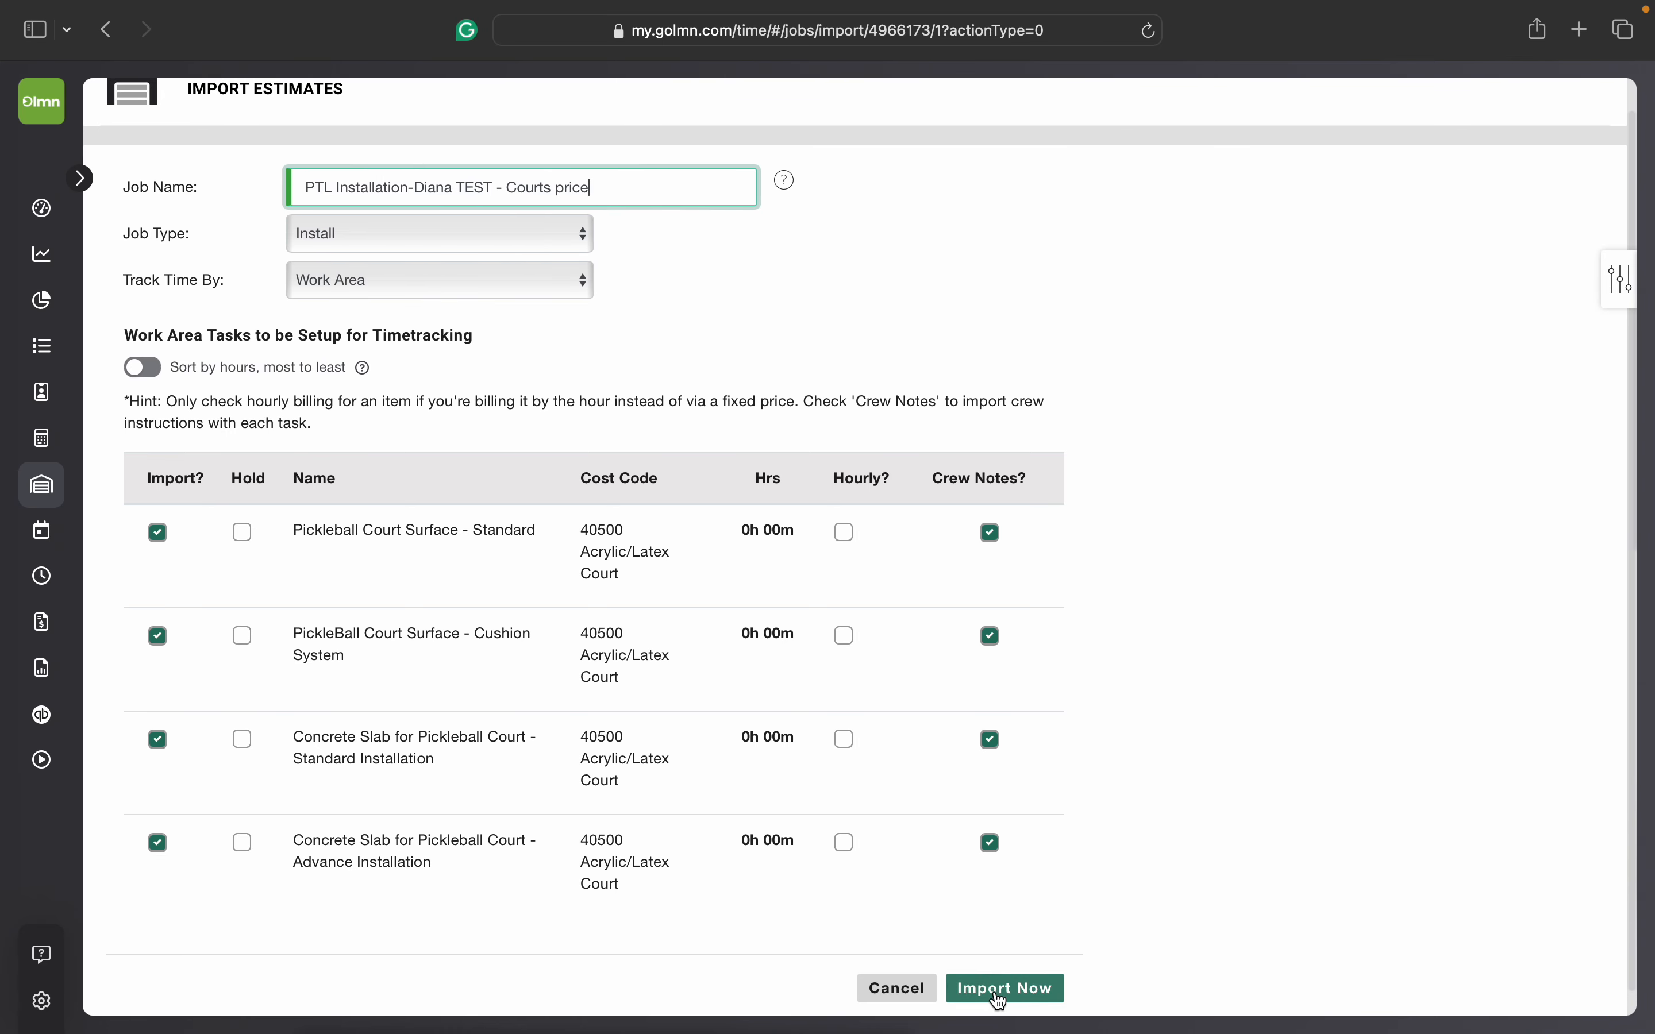
left_click(998, 997)
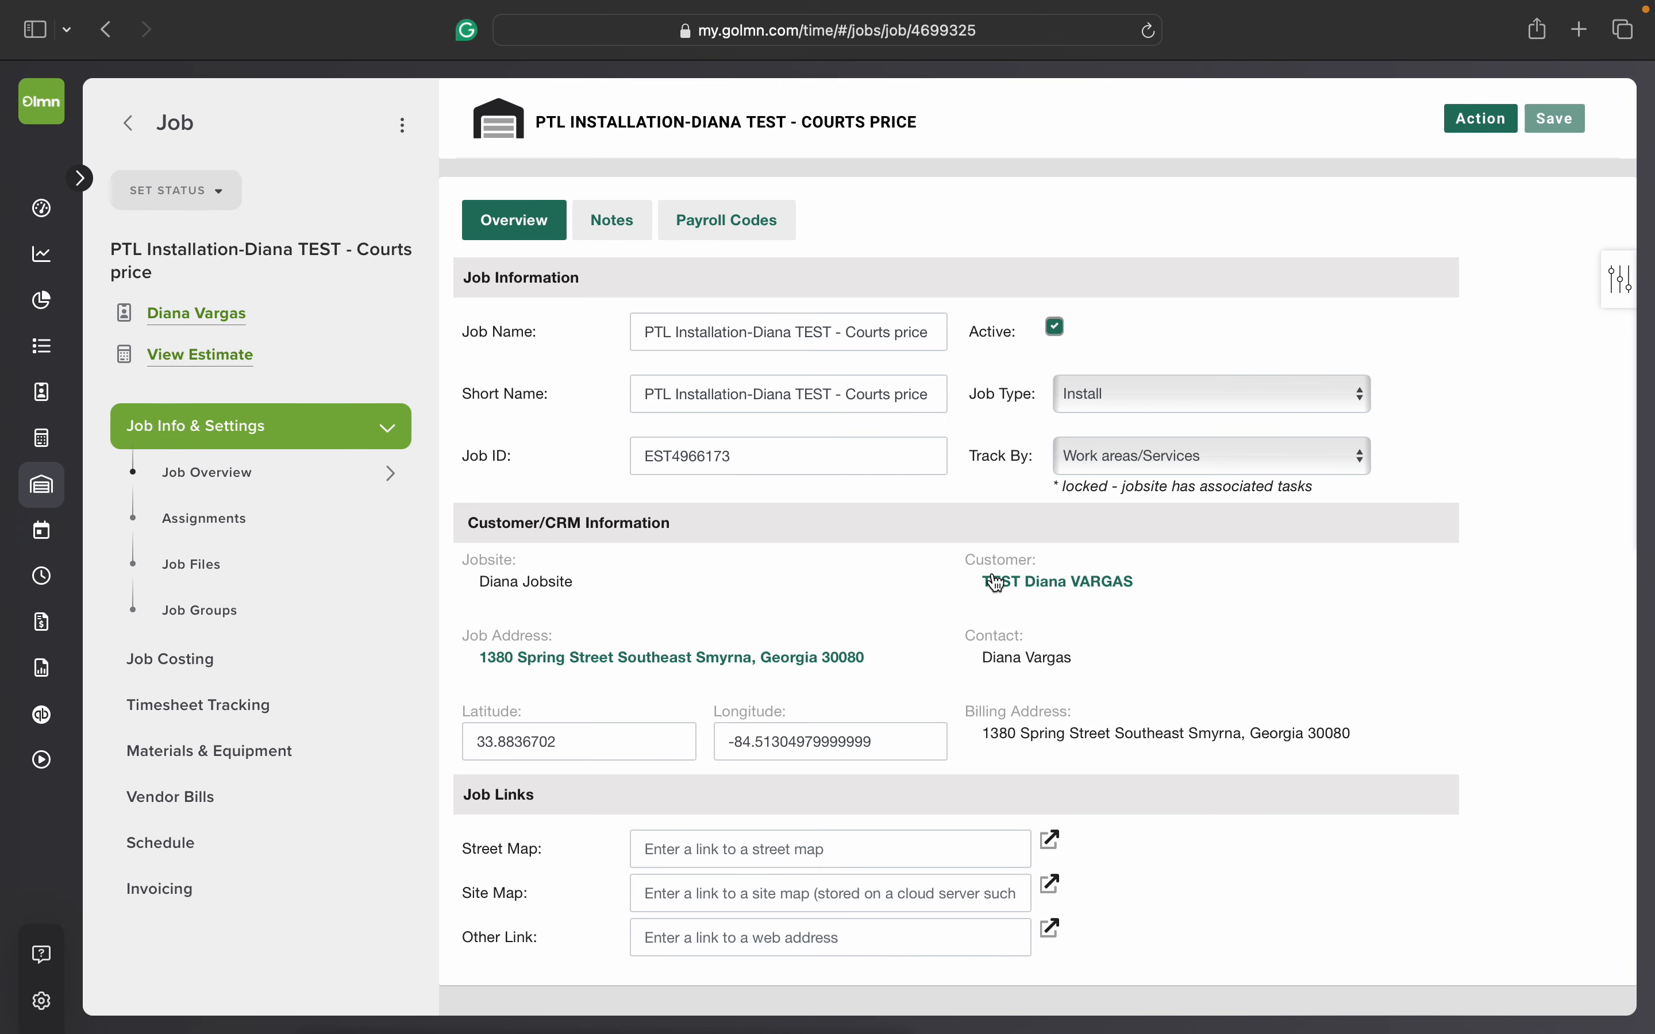
Step: Assign the job's salesperson as its account/project manager too, leave the primary foreman unassigned, and save the assignments
scroll(902, 633, "down", 1)
left_click(320, 535)
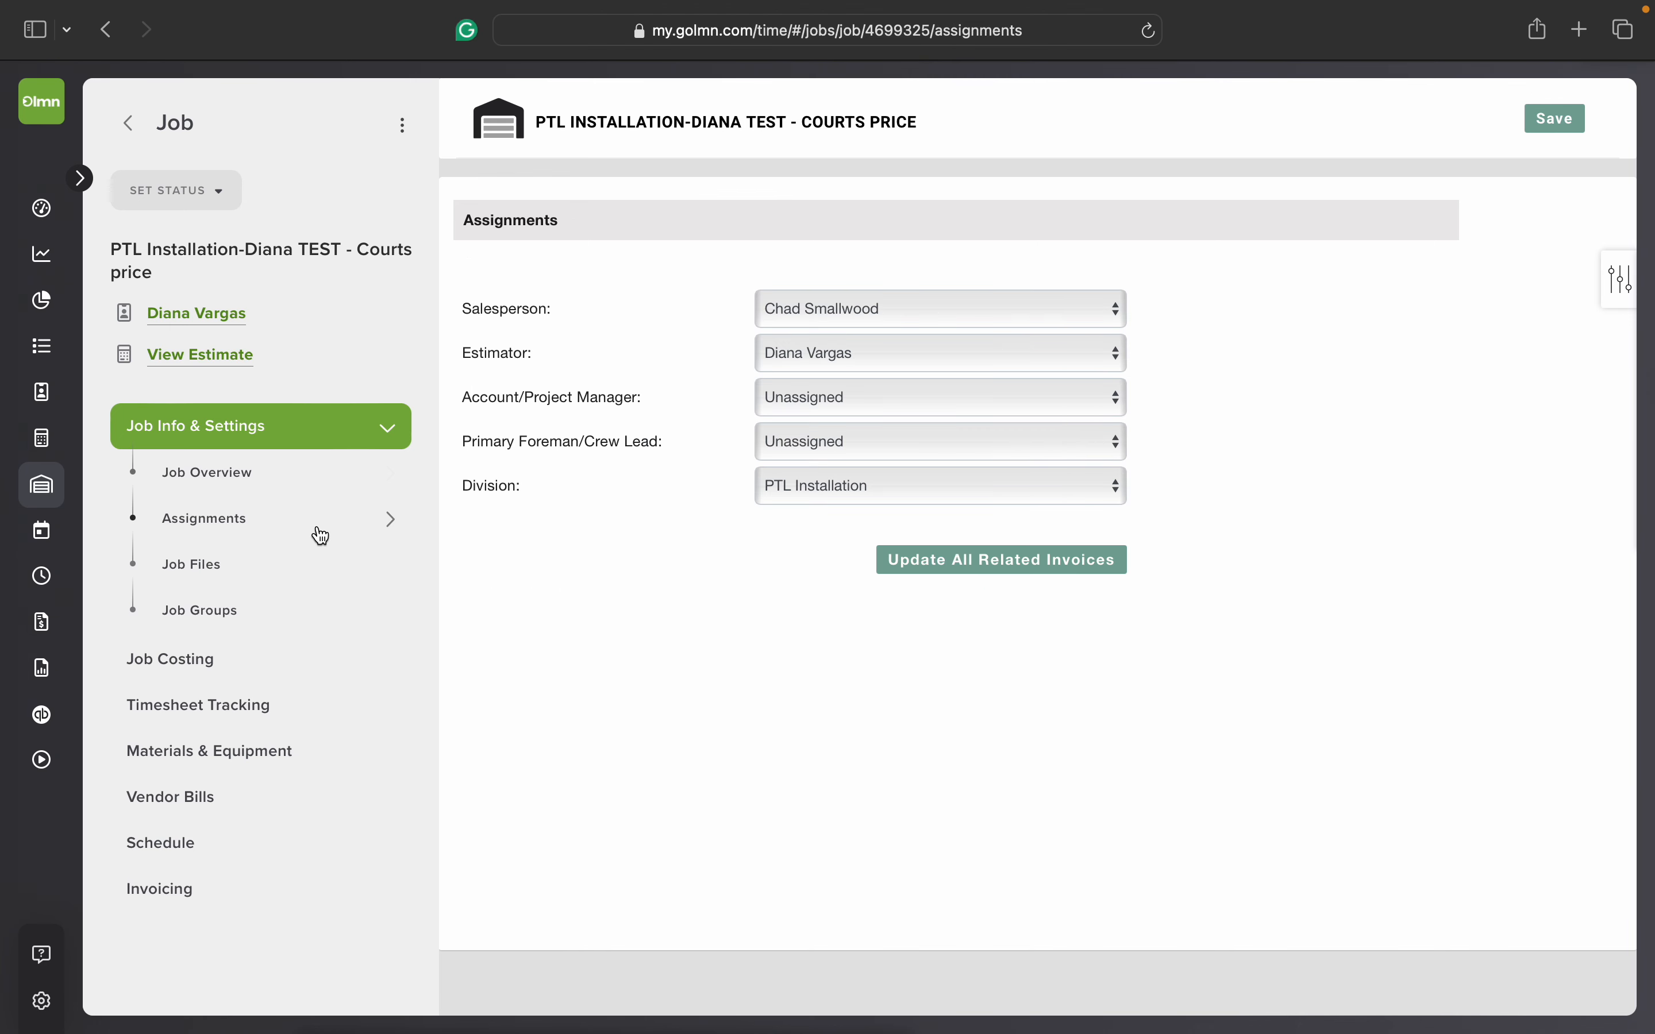
left_click(893, 409)
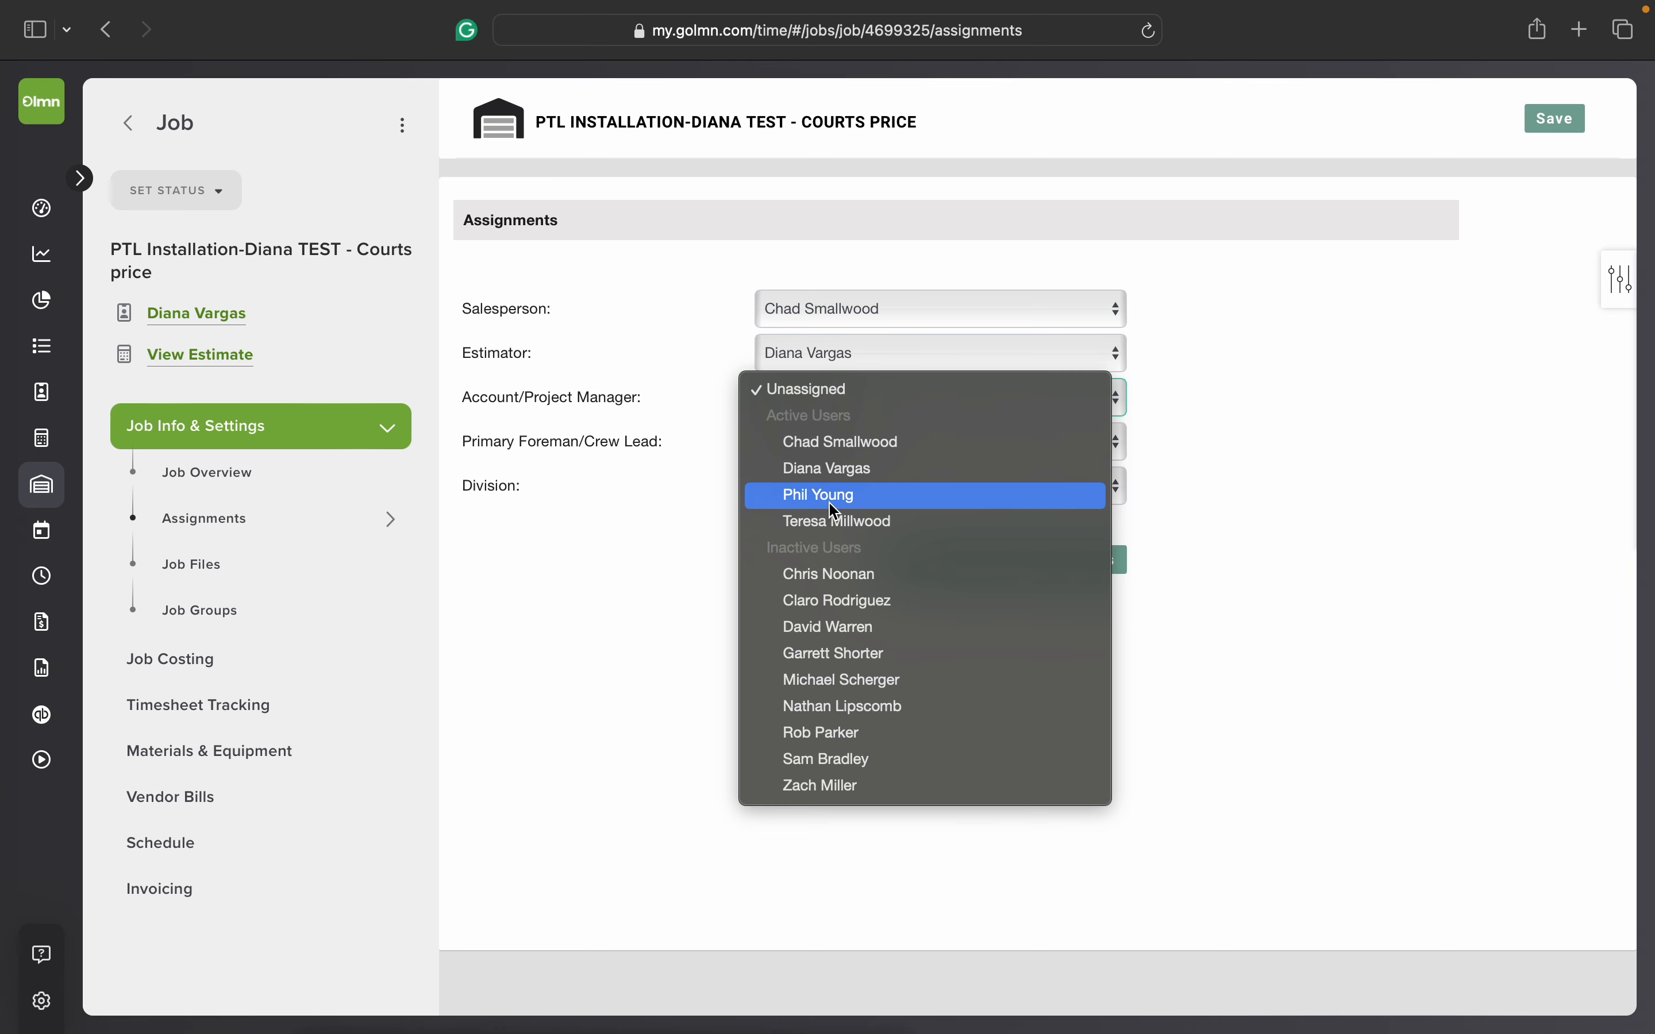
left_click(795, 439)
left_click(805, 399)
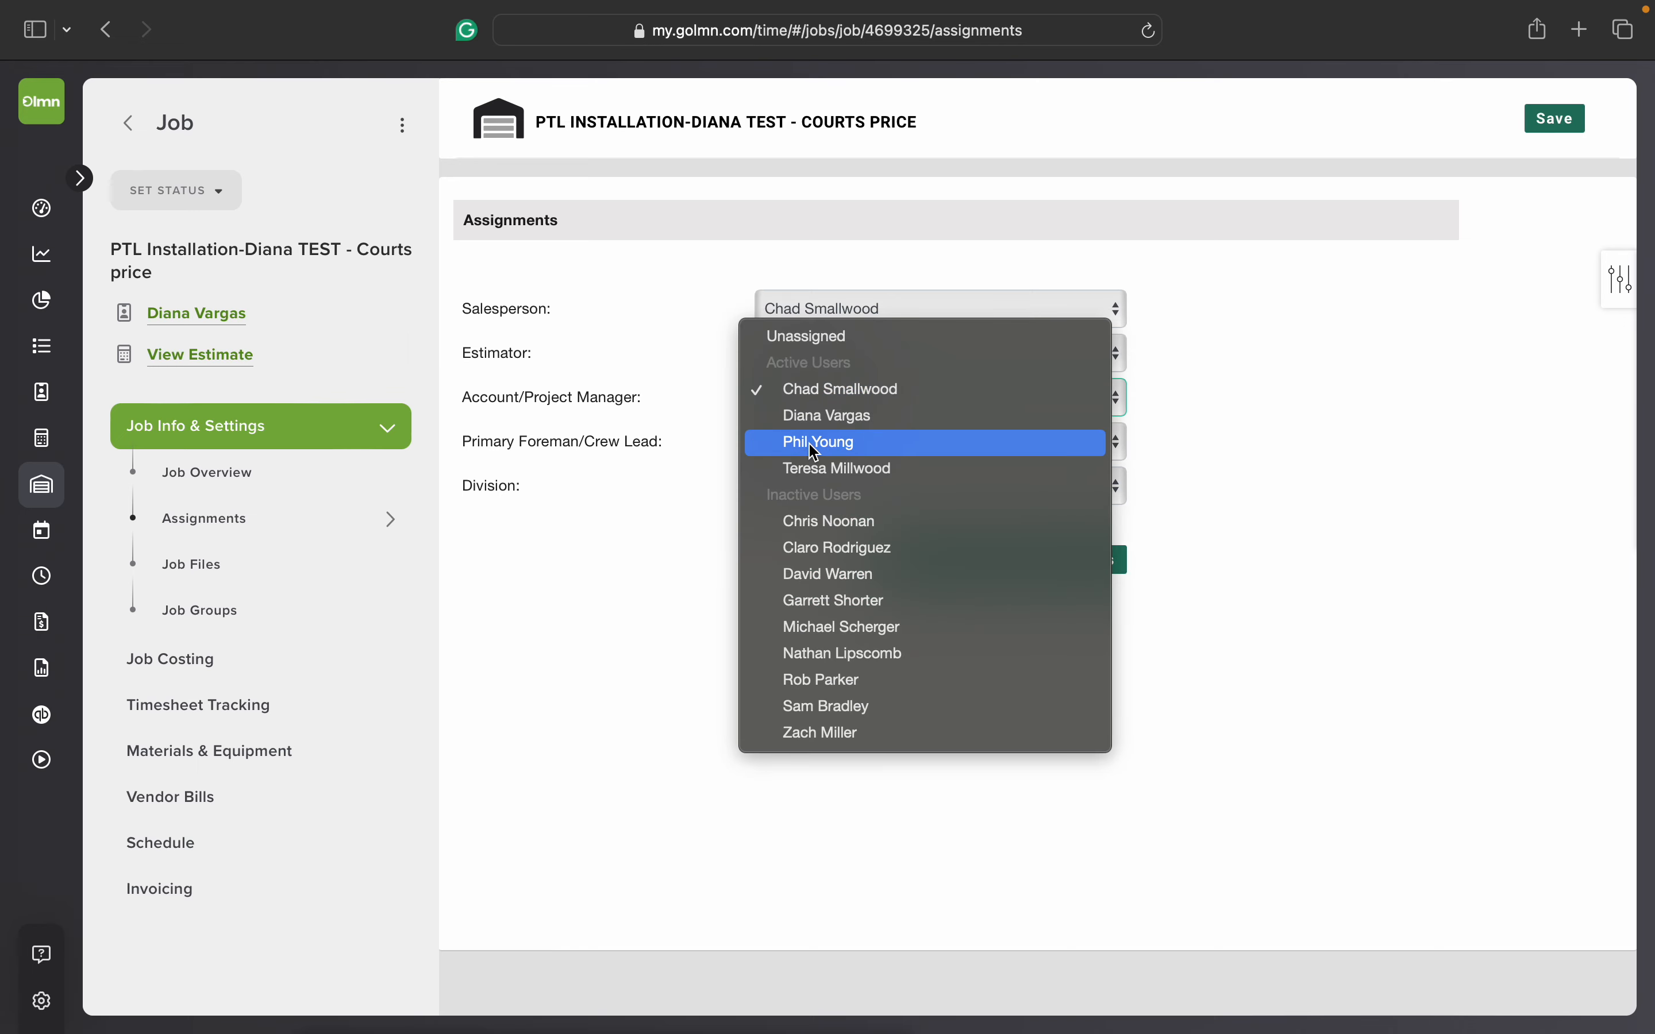
left_click(809, 444)
left_click(810, 395)
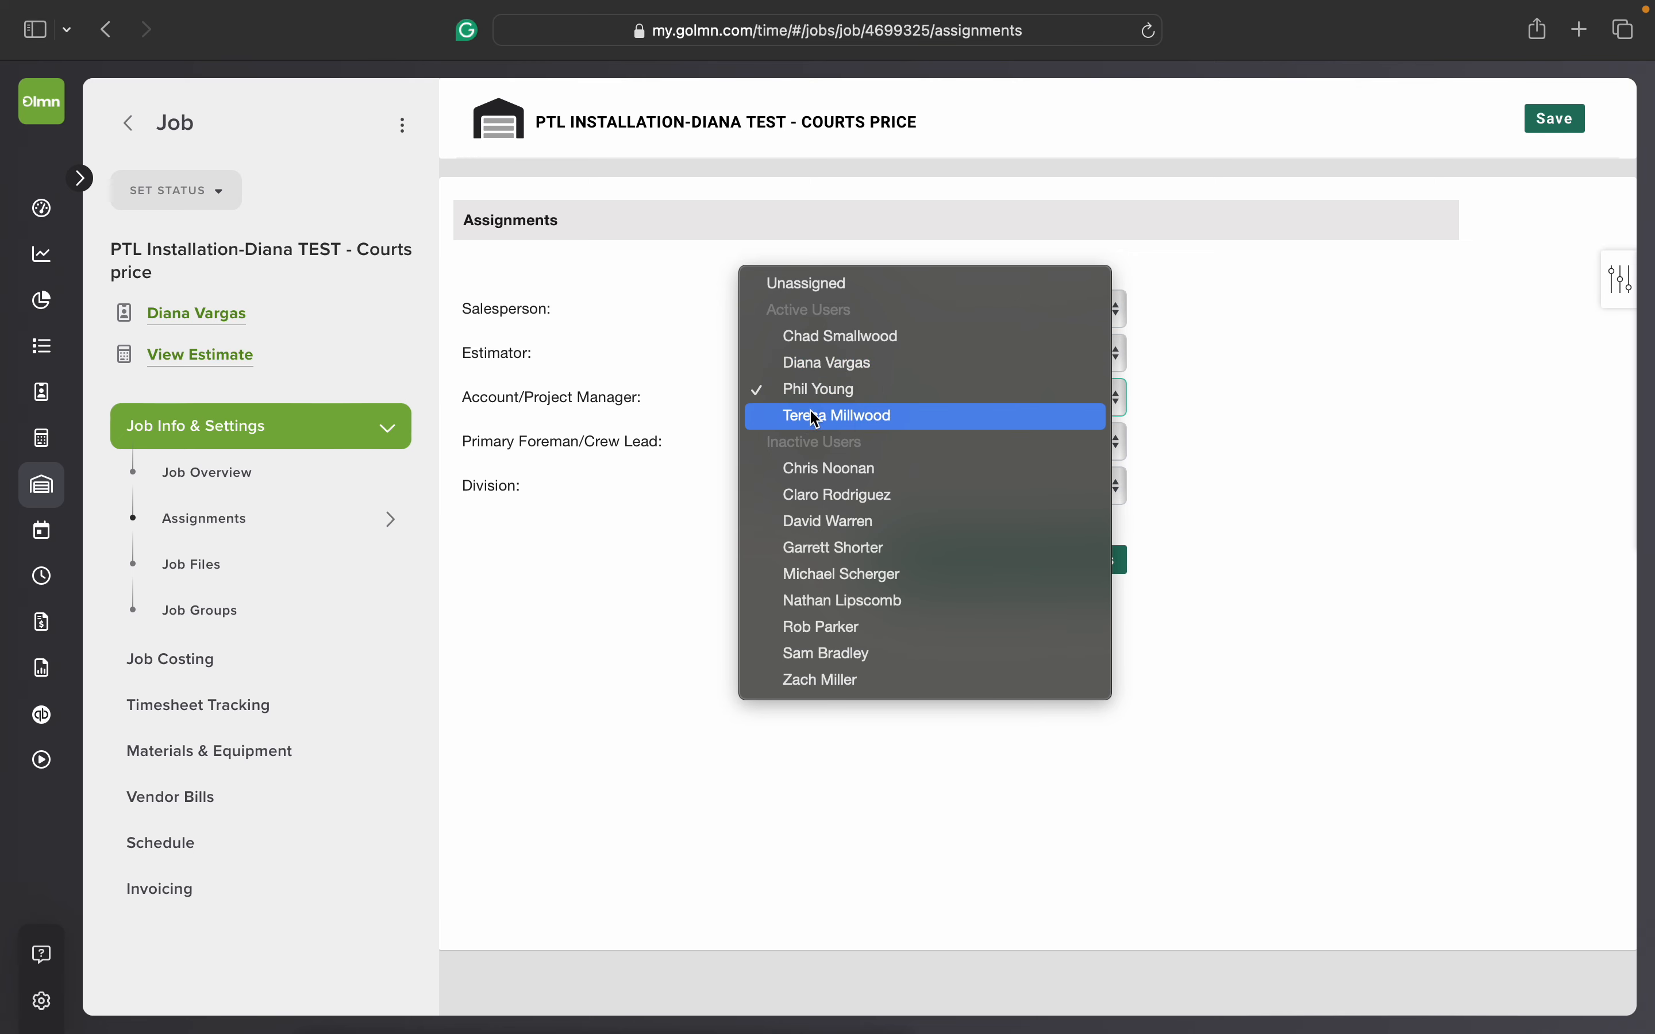
left_click(810, 338)
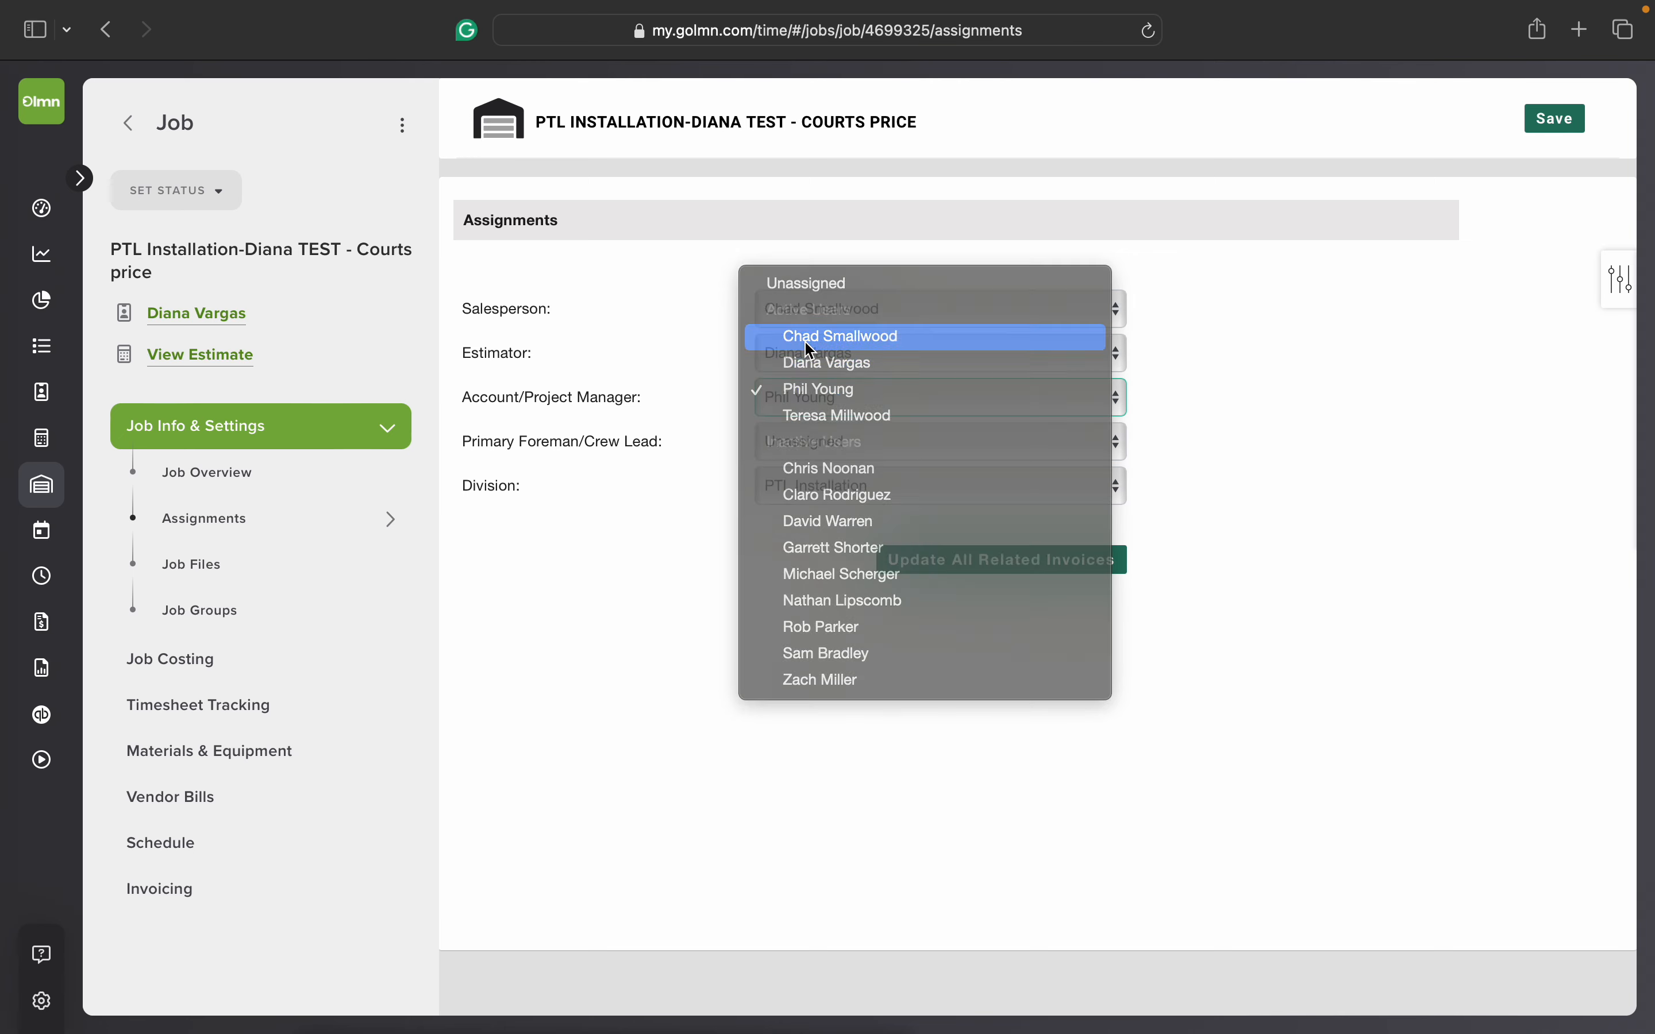
left_click(1118, 437)
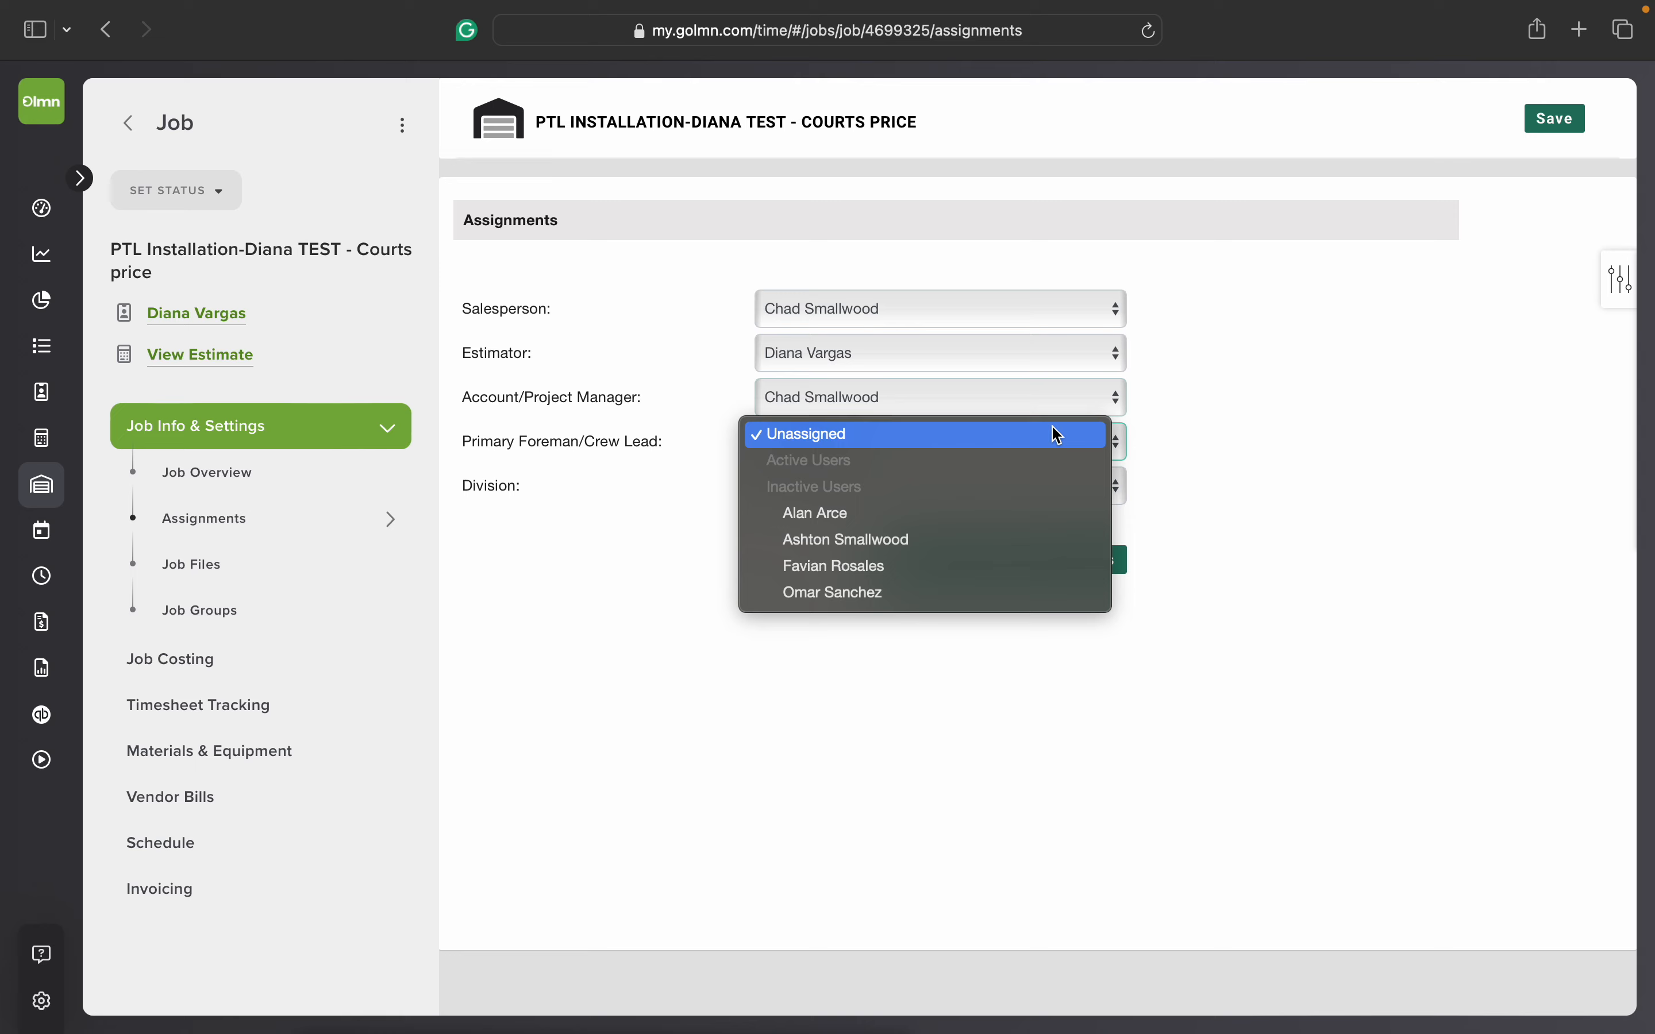
left_click(1200, 461)
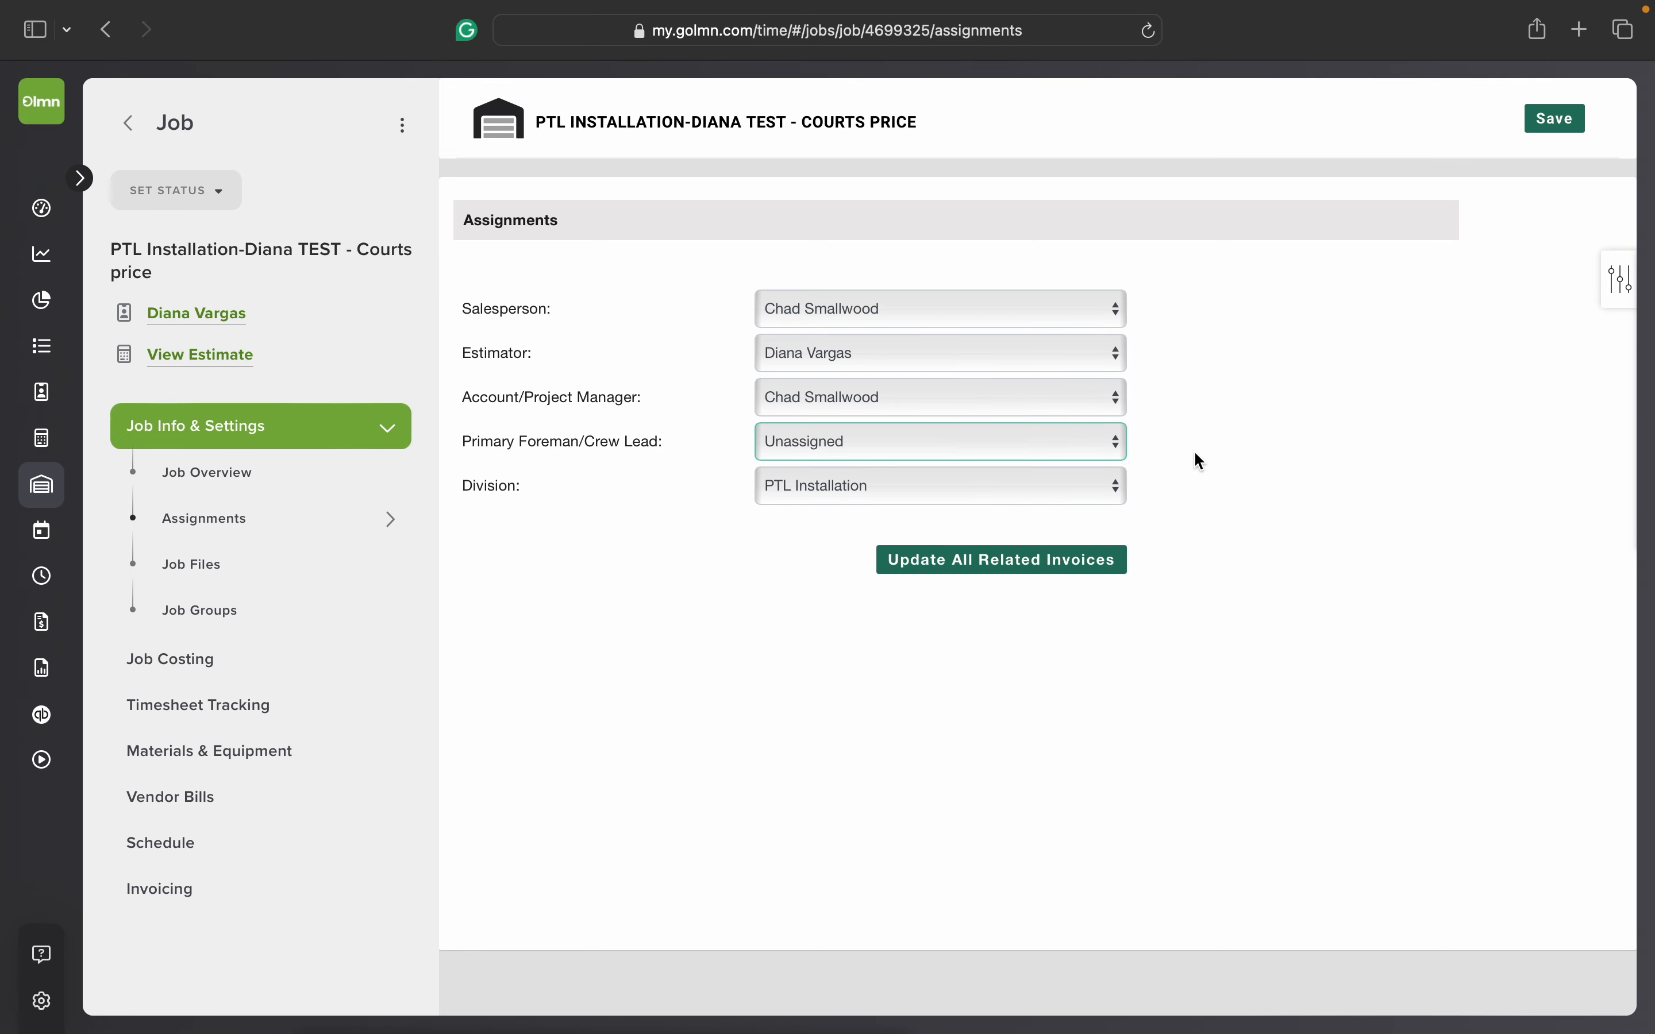
left_click(1566, 127)
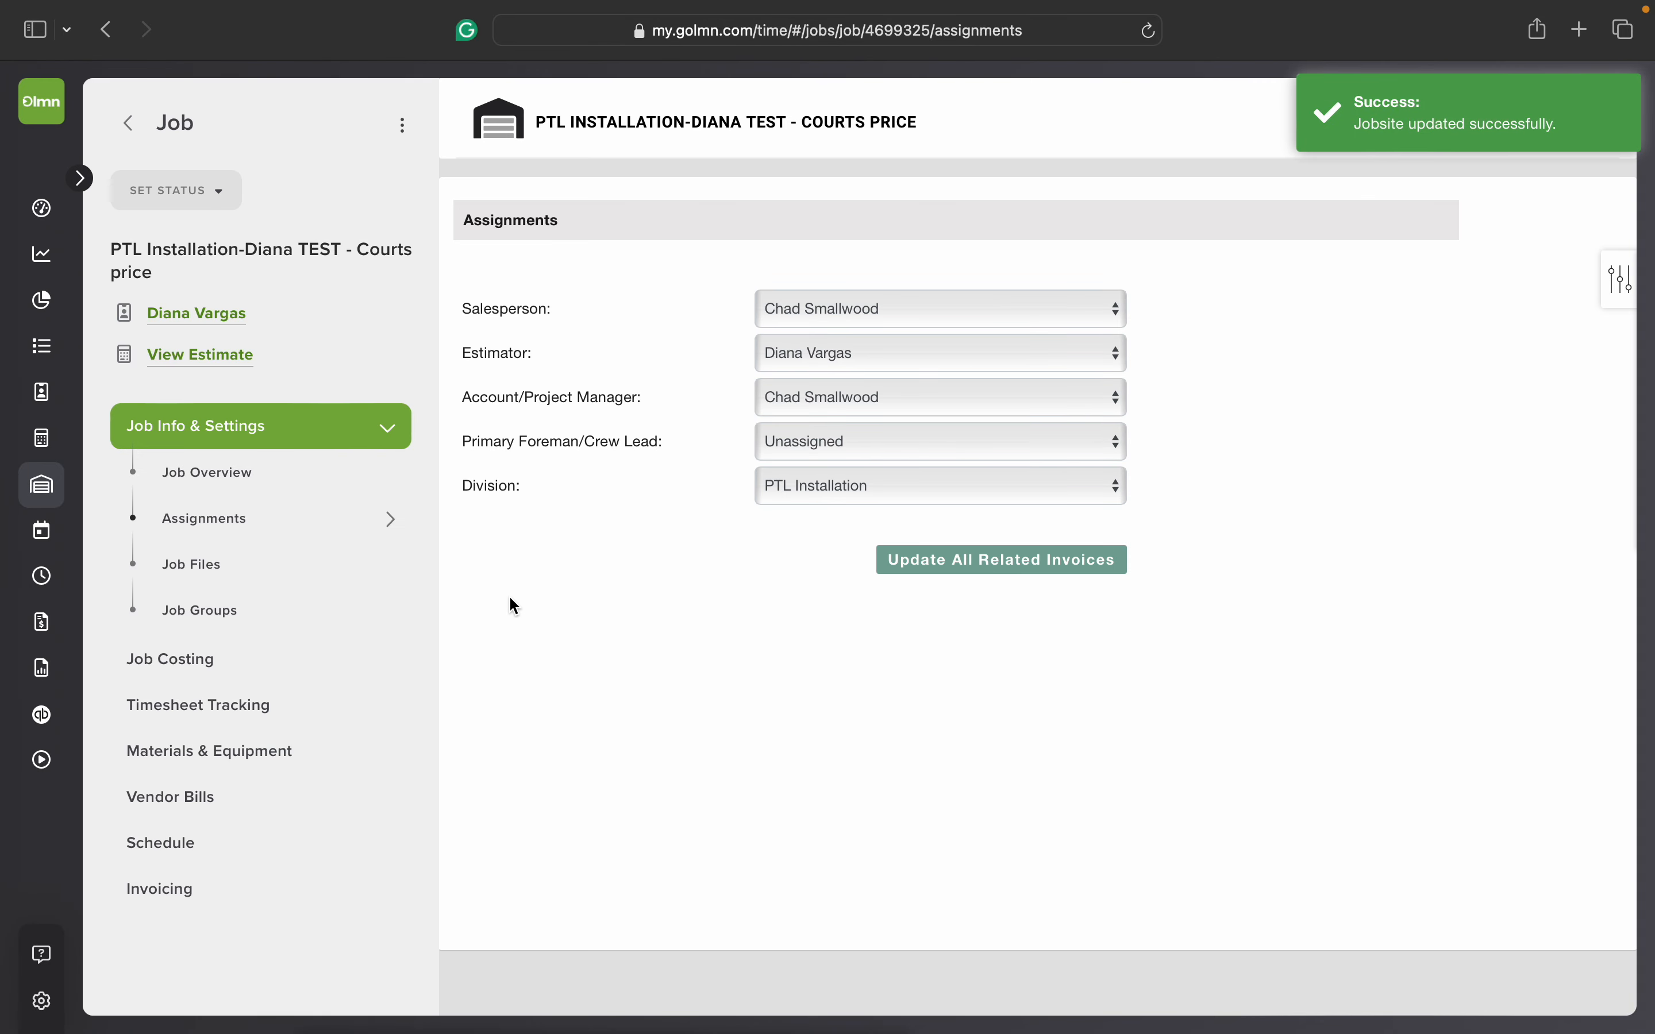
Step: Add the job to the standard Install job group
left_click(344, 615)
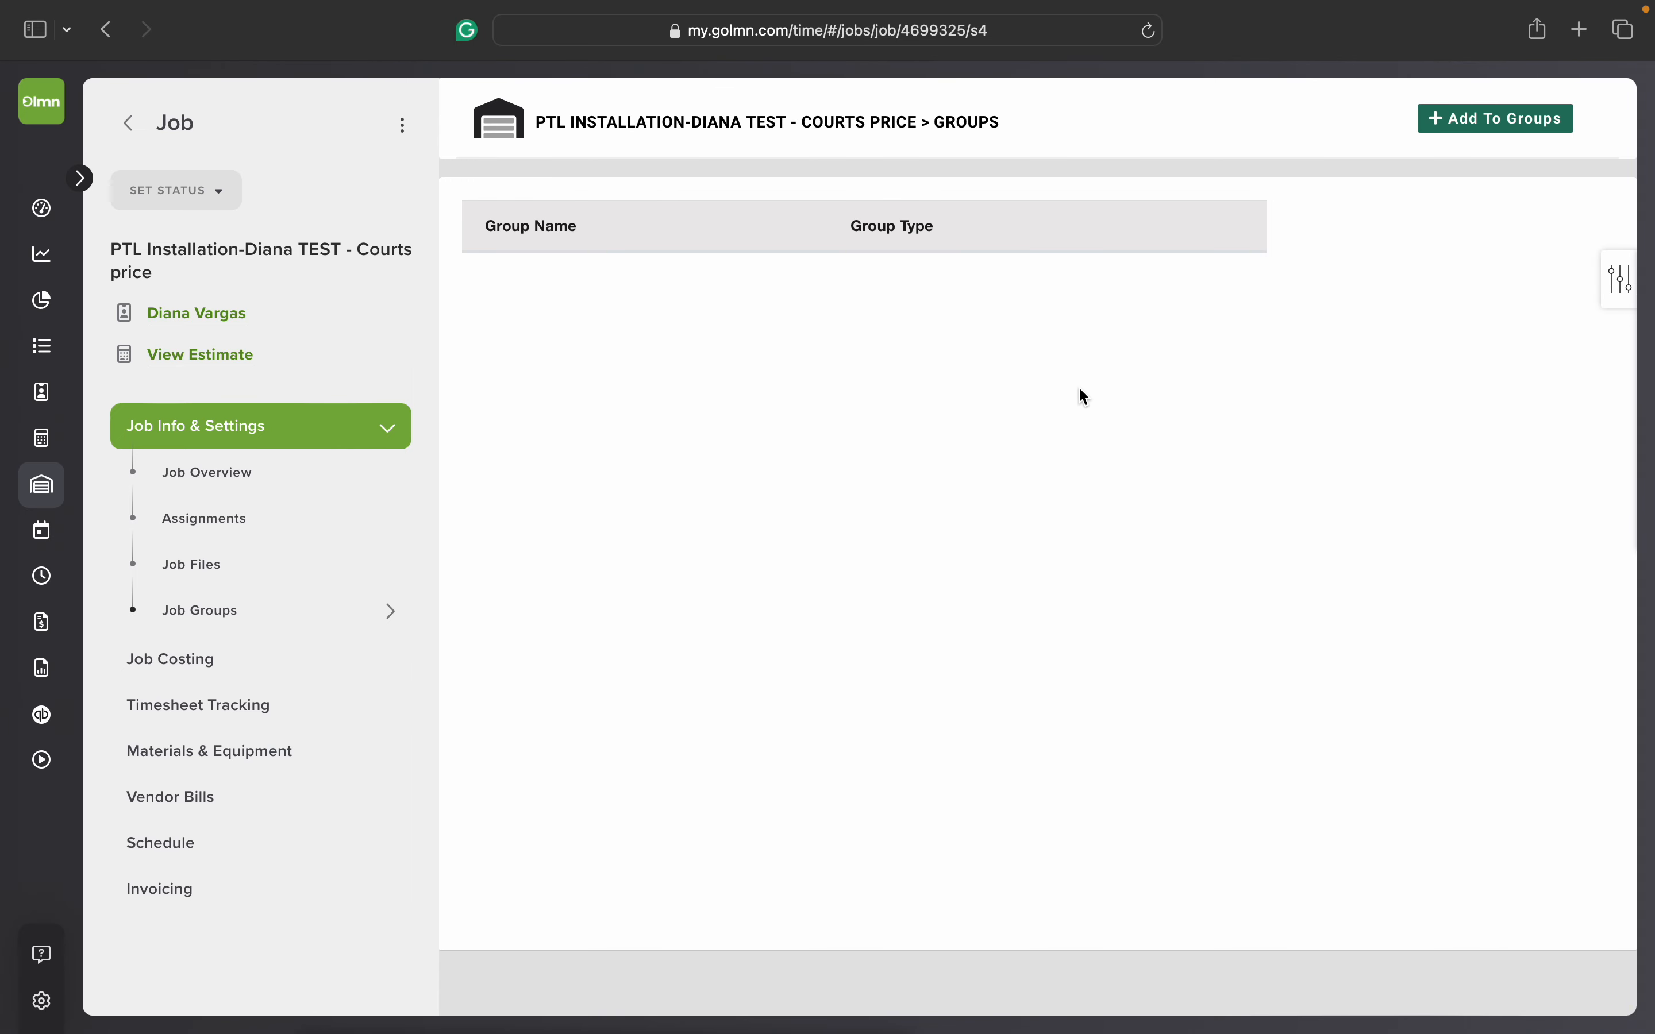
left_click(1458, 136)
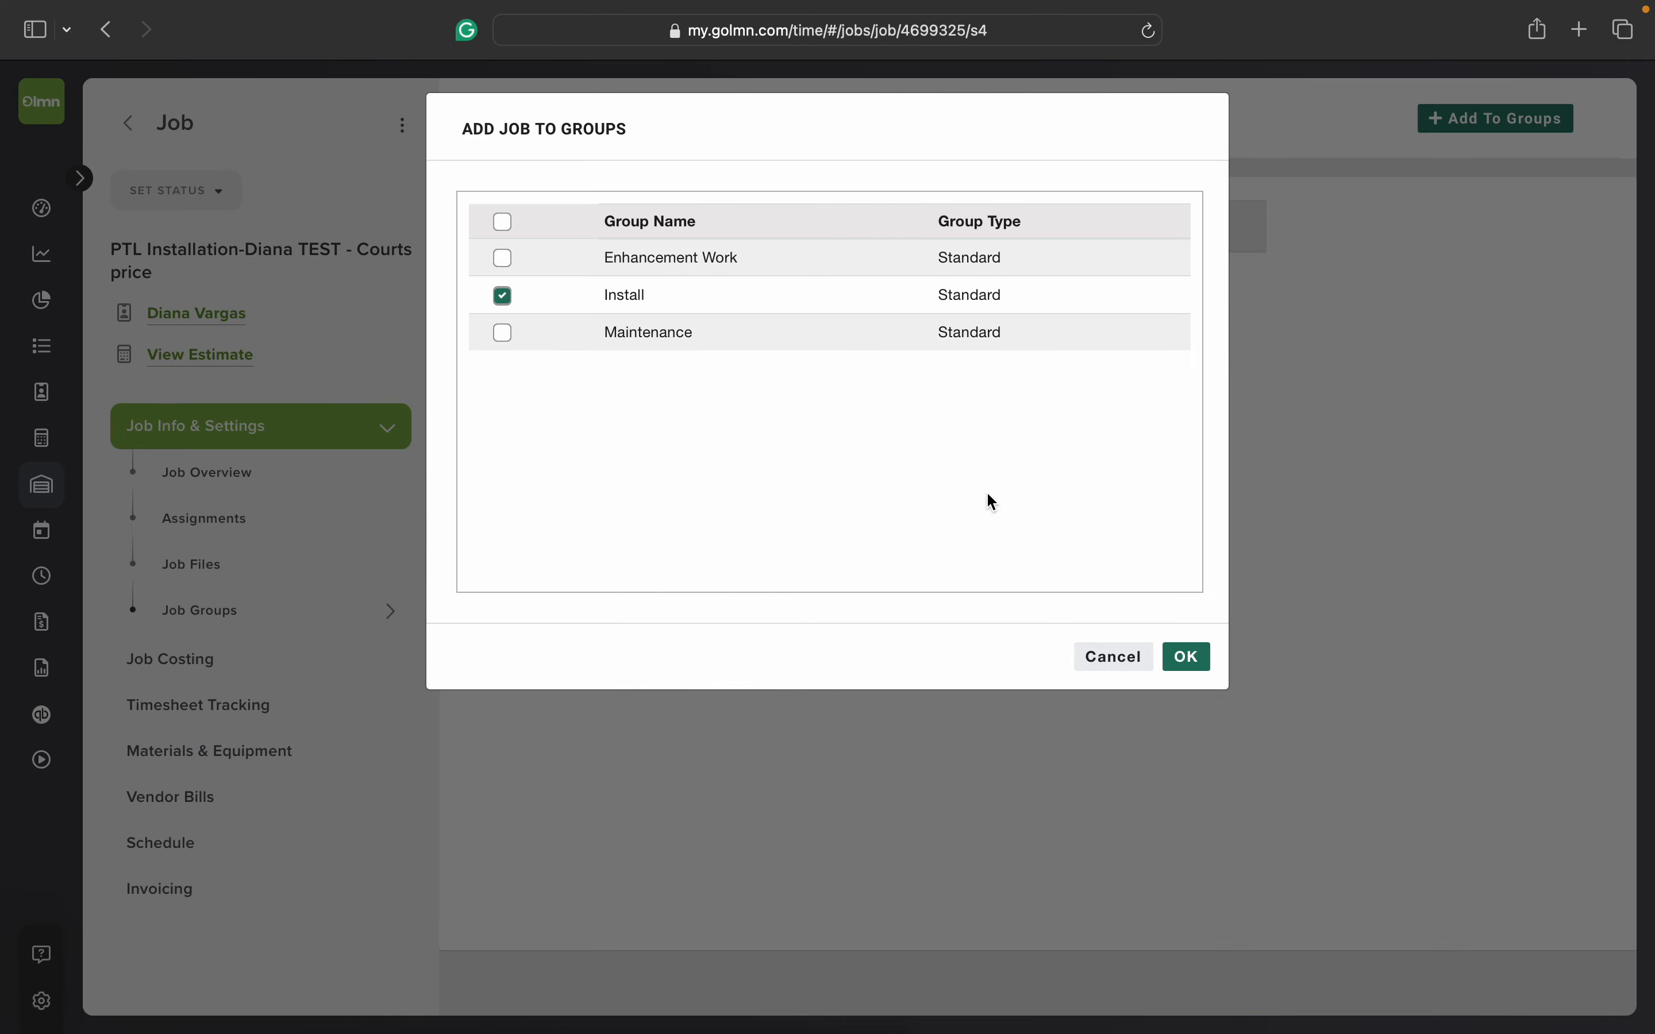
left_click(1186, 660)
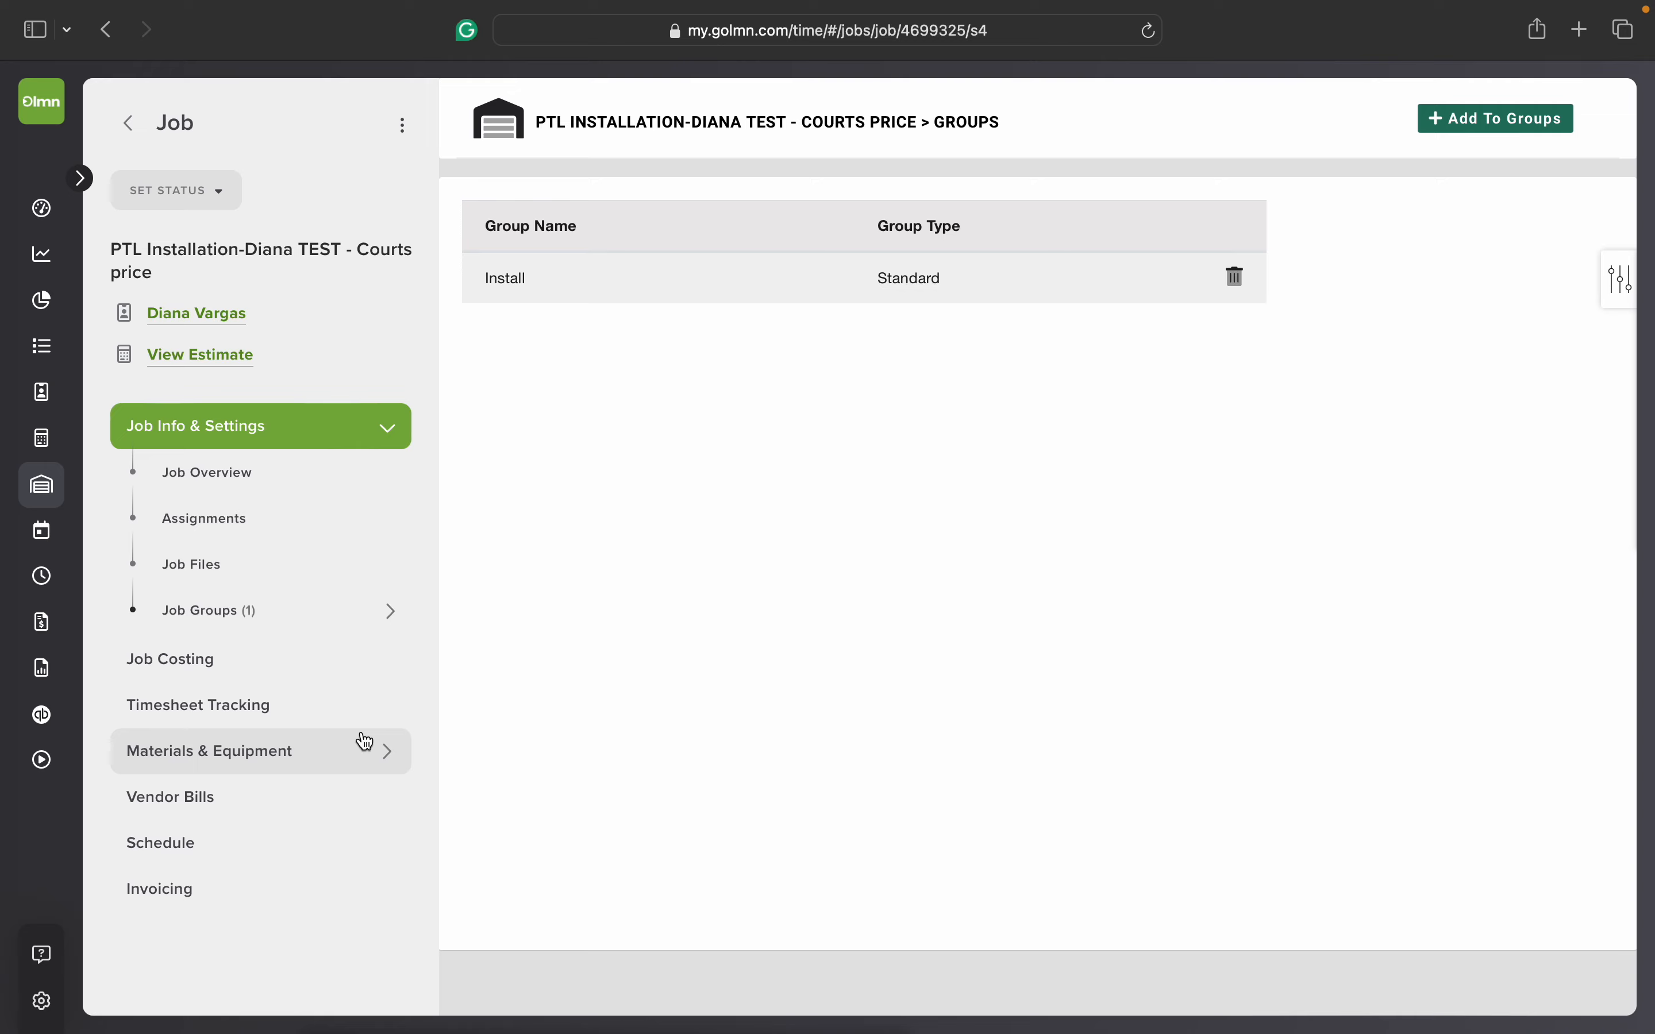
Step: Add a punch-in task named DRIVE TIME to the job with cost code 40500 Acrylic/Latex Court and save it
left_click(316, 724)
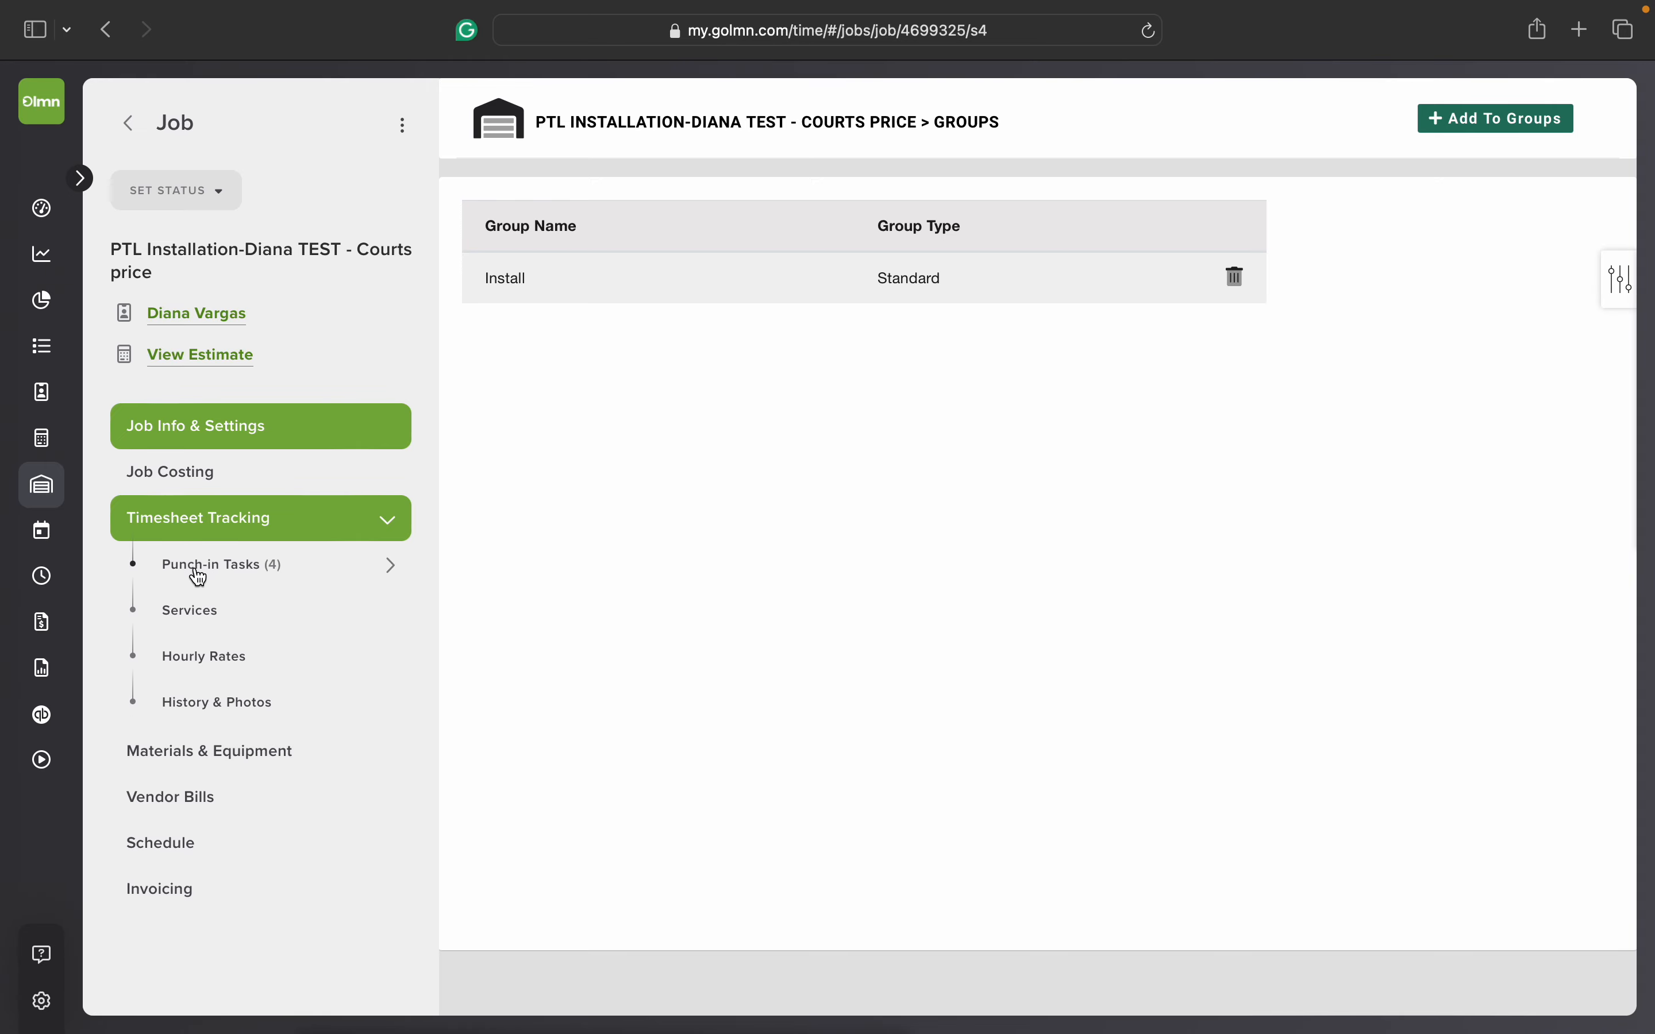
left_click(288, 572)
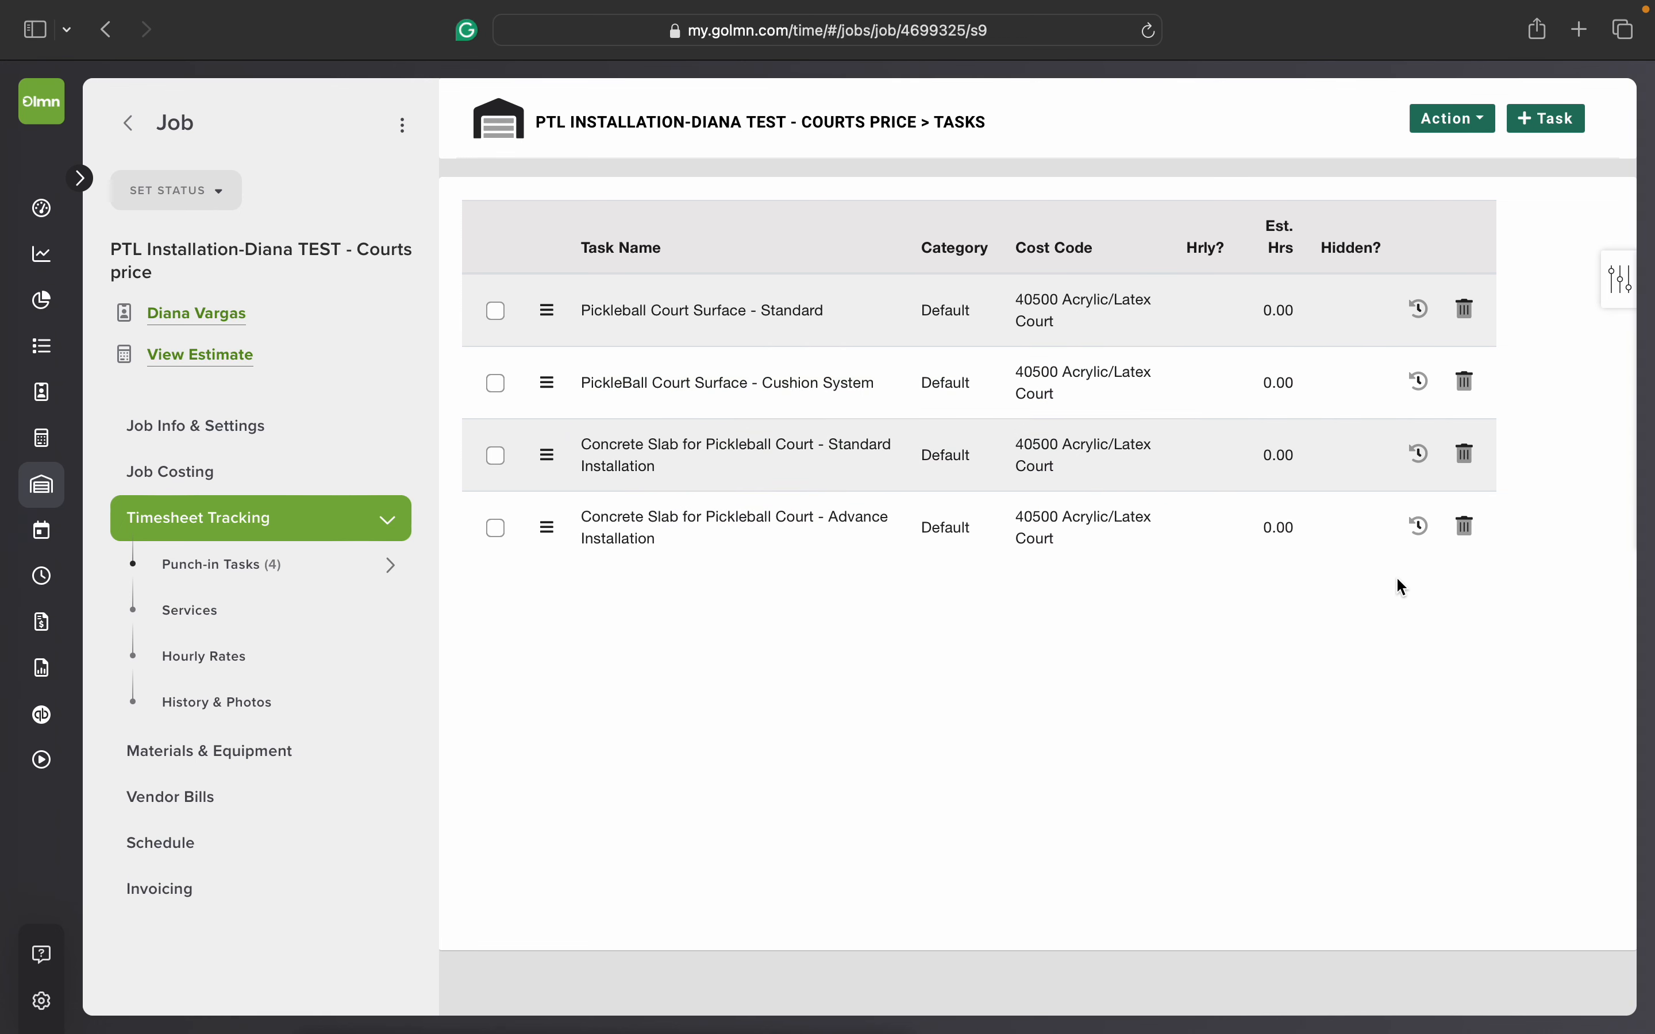
left_click(1532, 133)
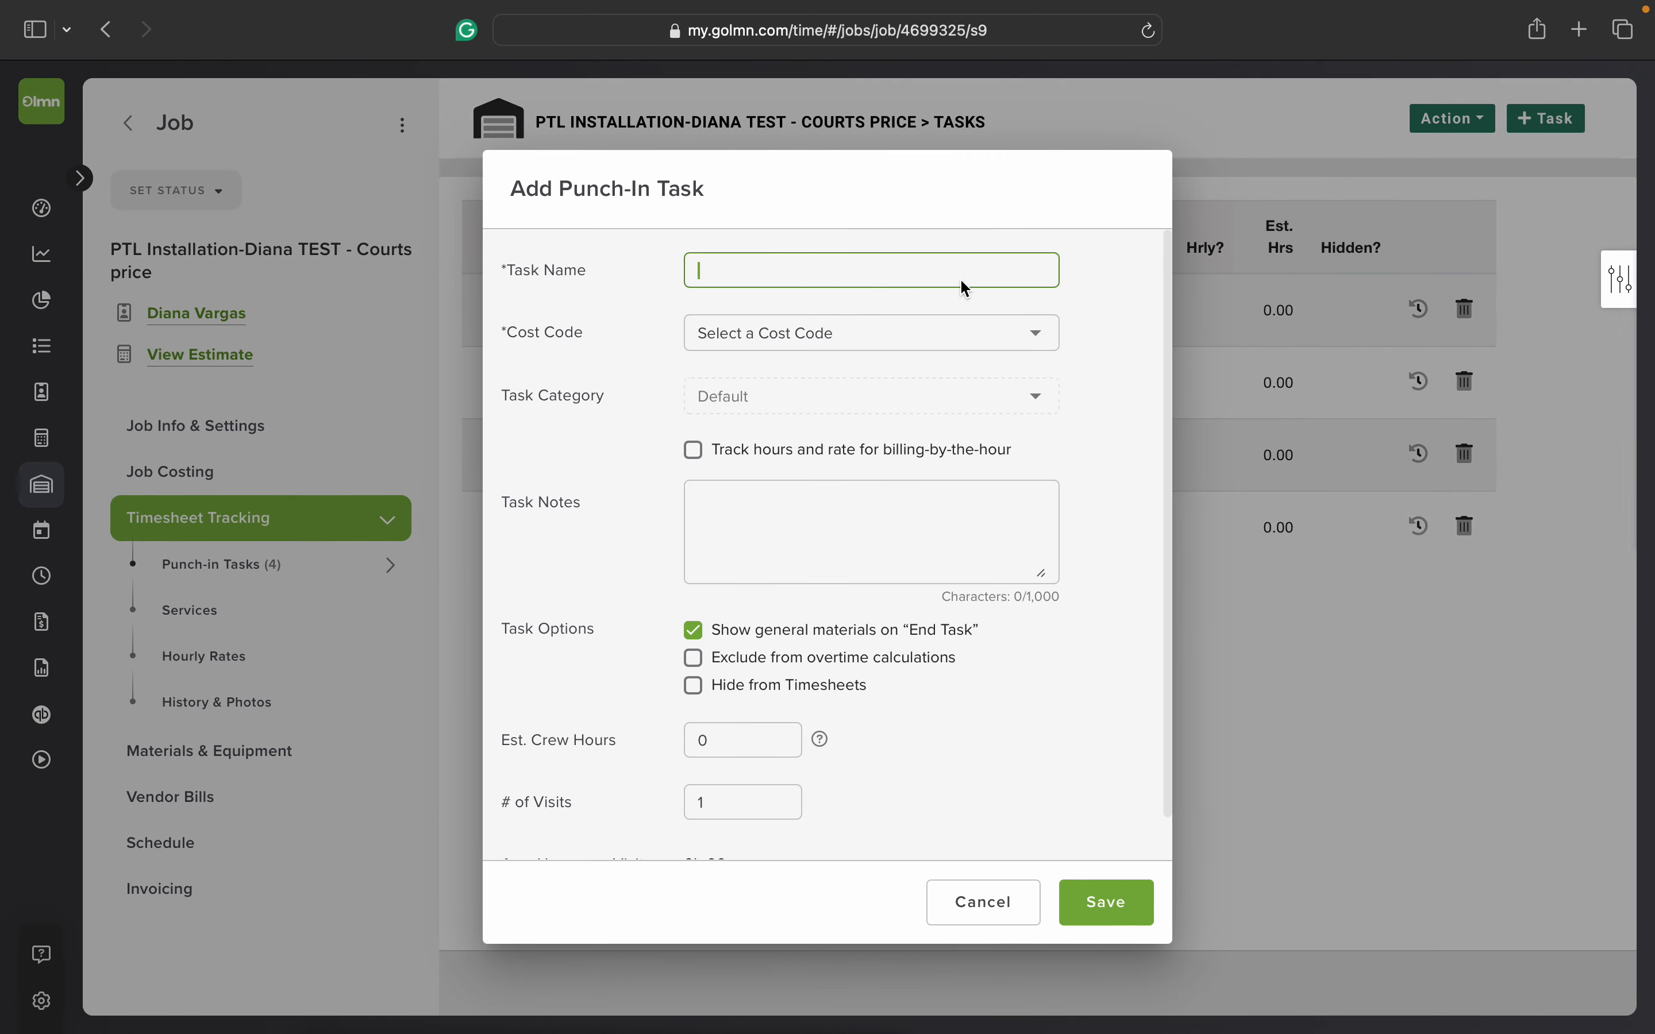
type("DRIVE TIME")
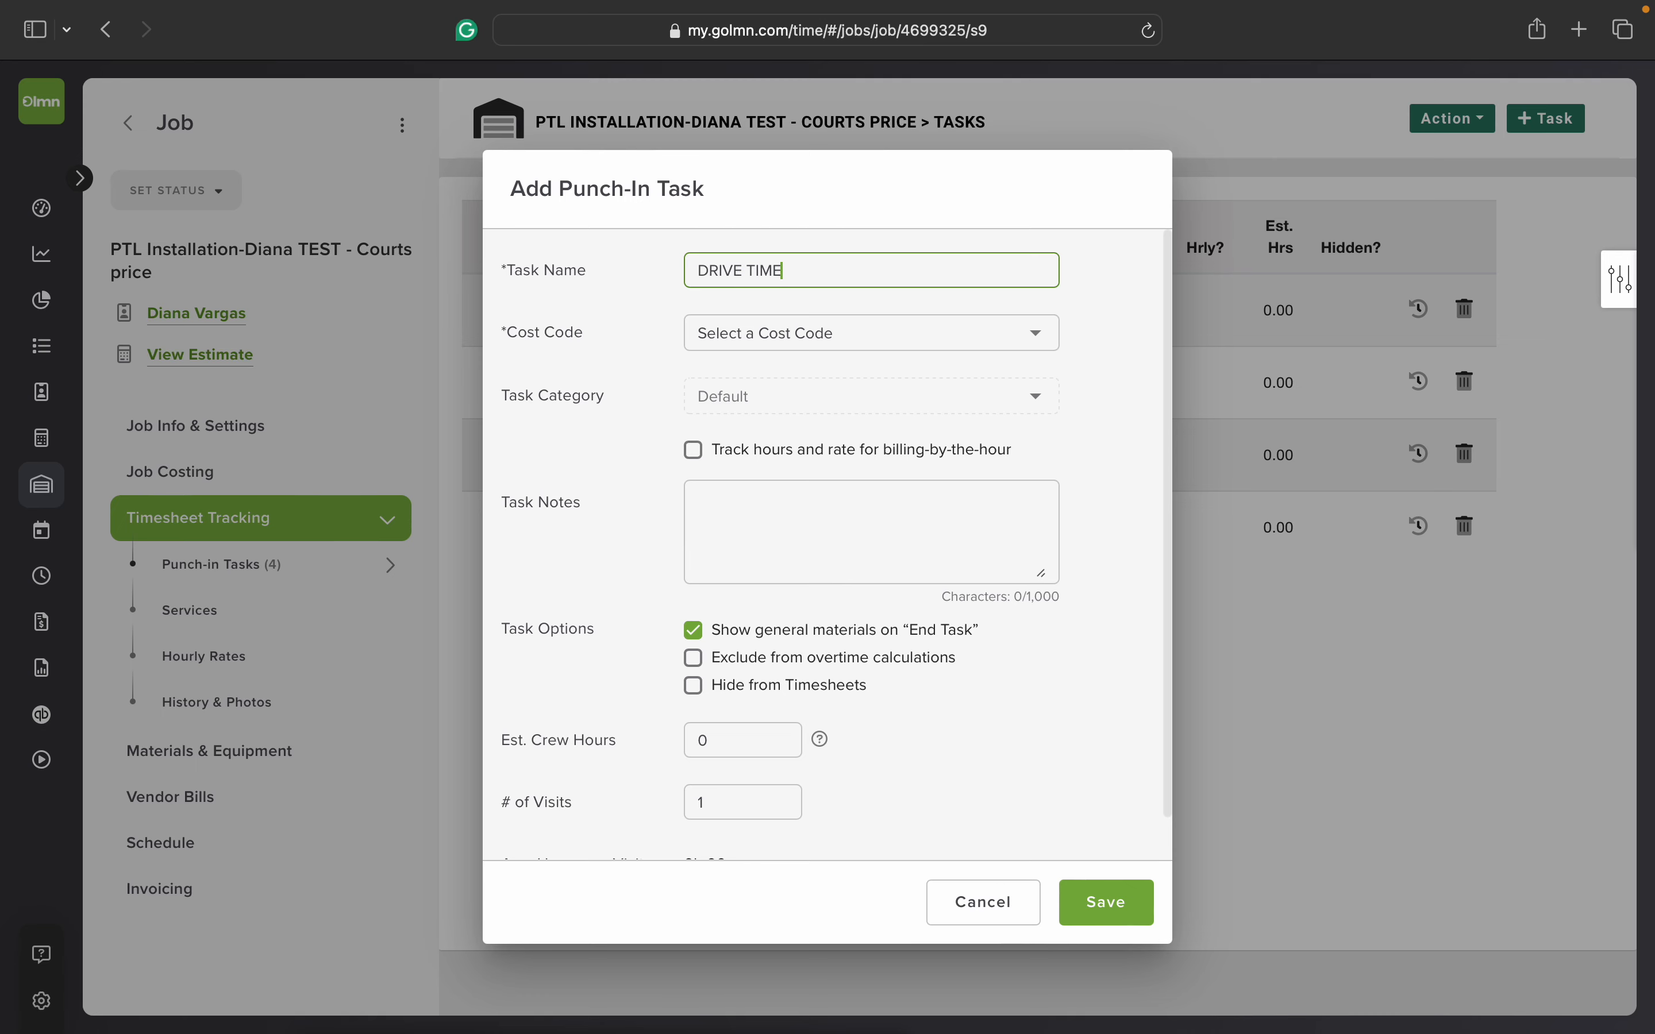
left_click(984, 334)
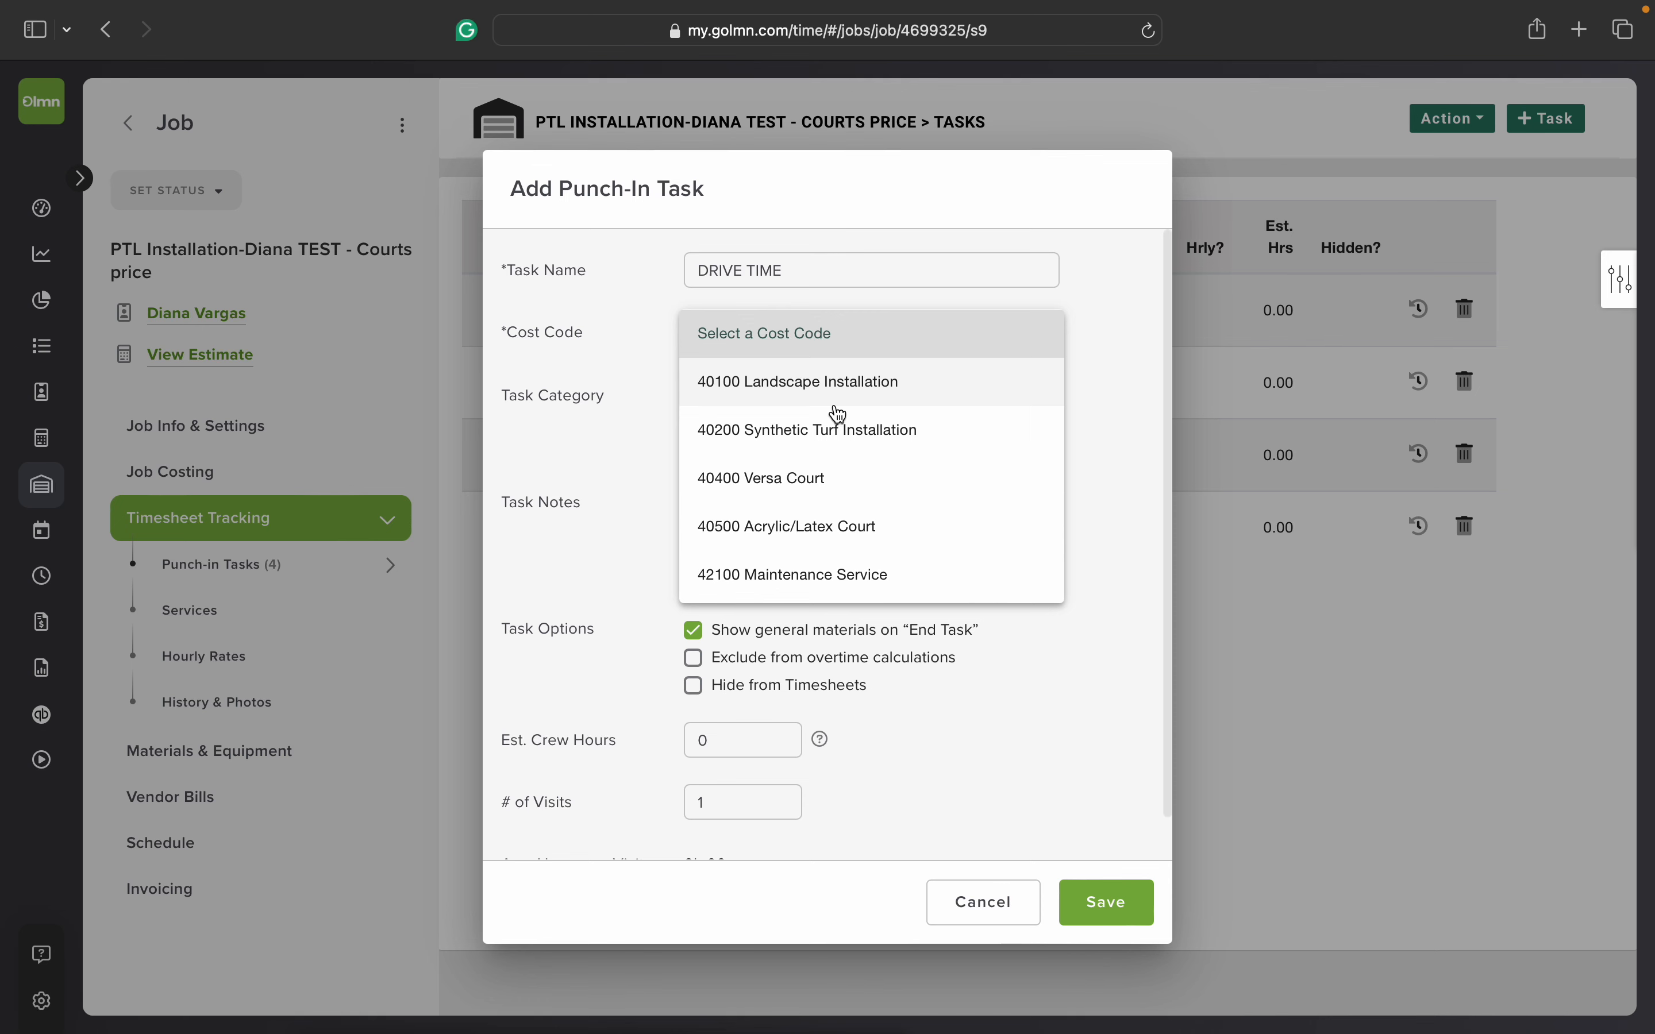
left_click(820, 541)
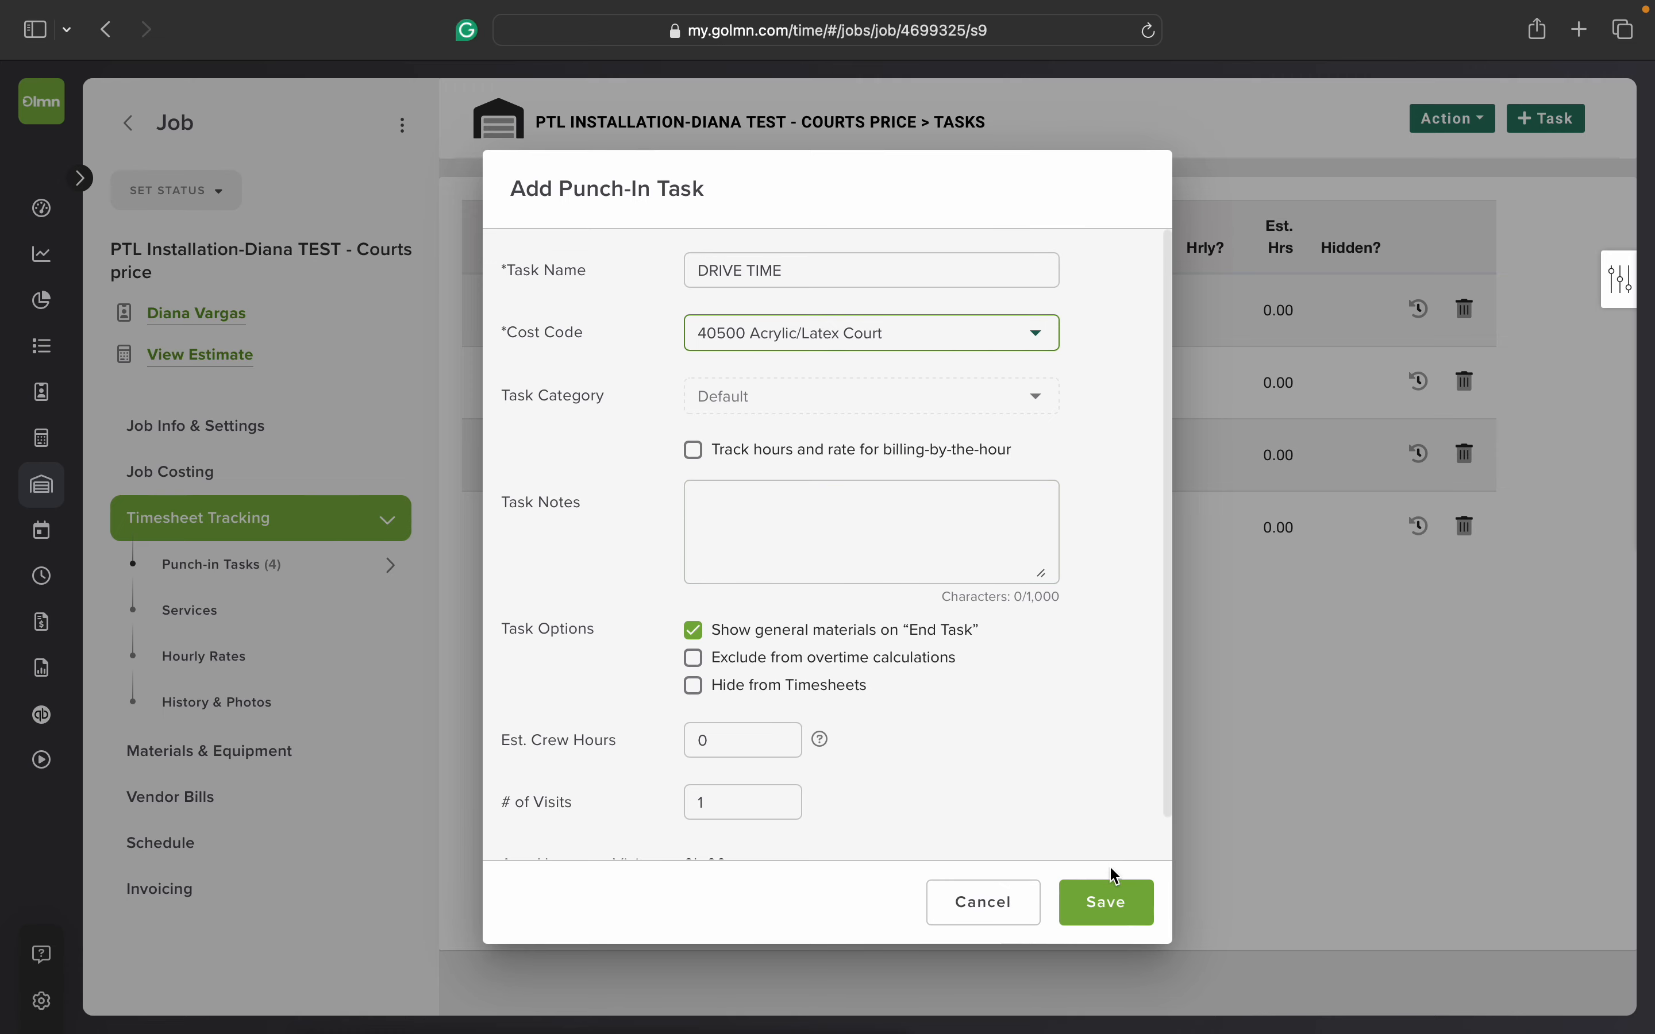
scroll(1097, 784, "down", 1)
scroll(1098, 784, "up", 1)
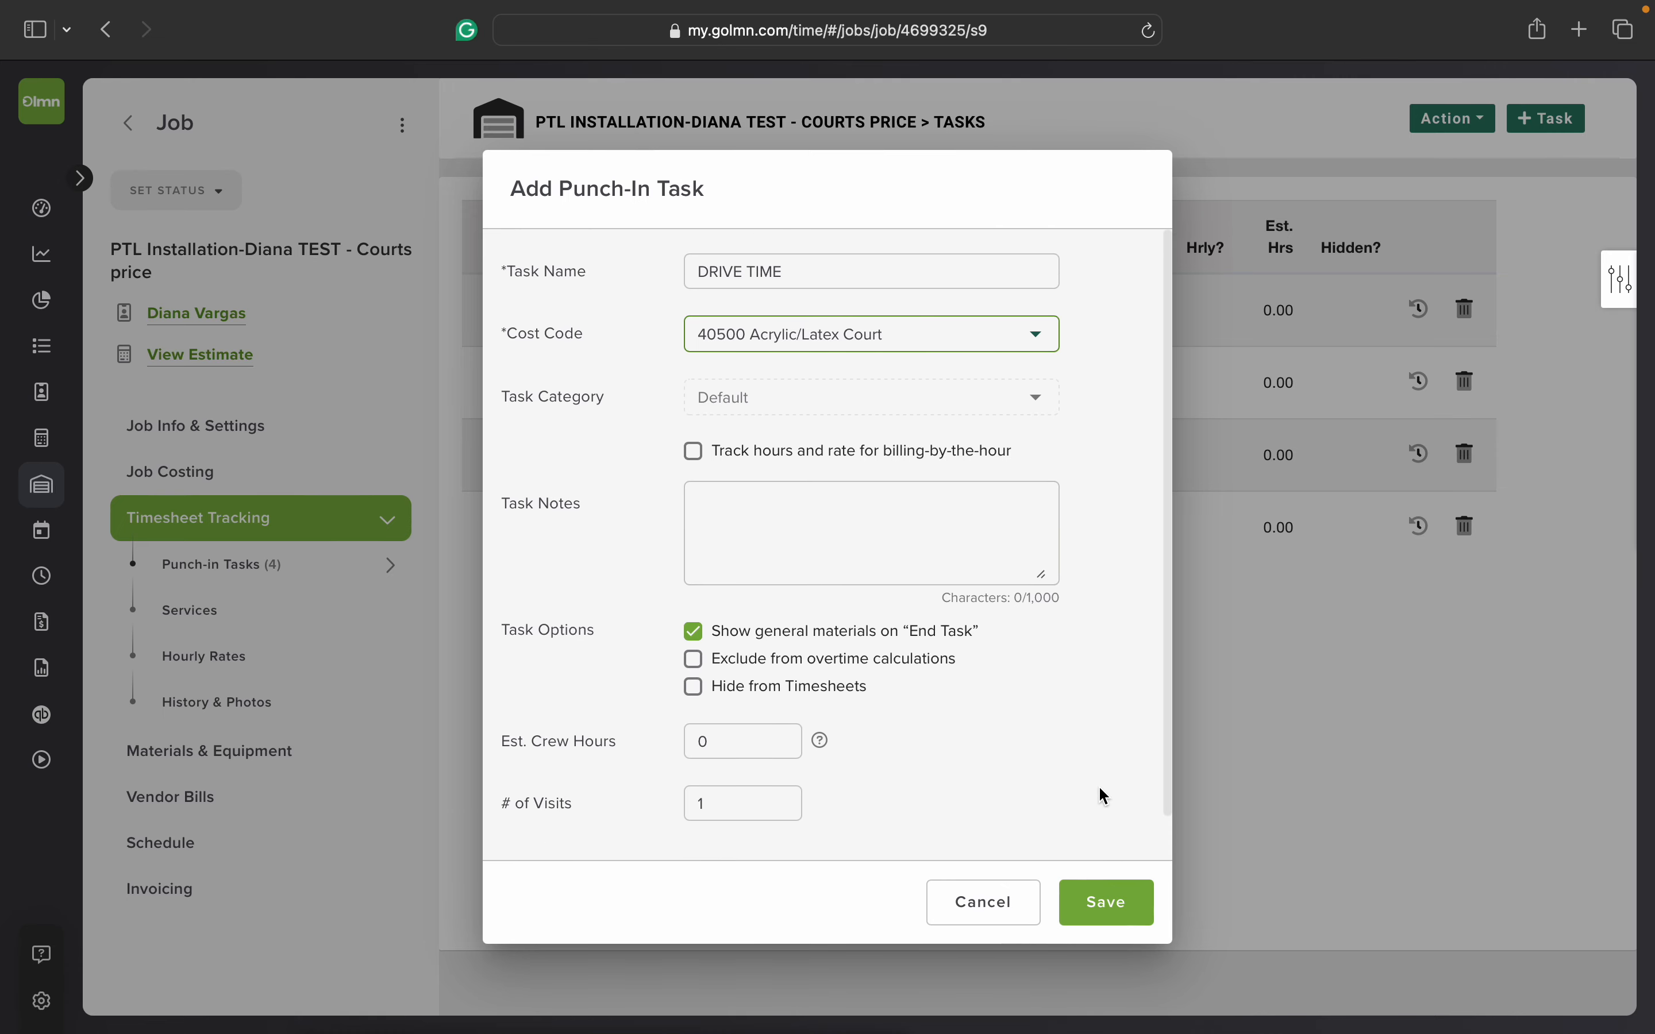
left_click(1104, 913)
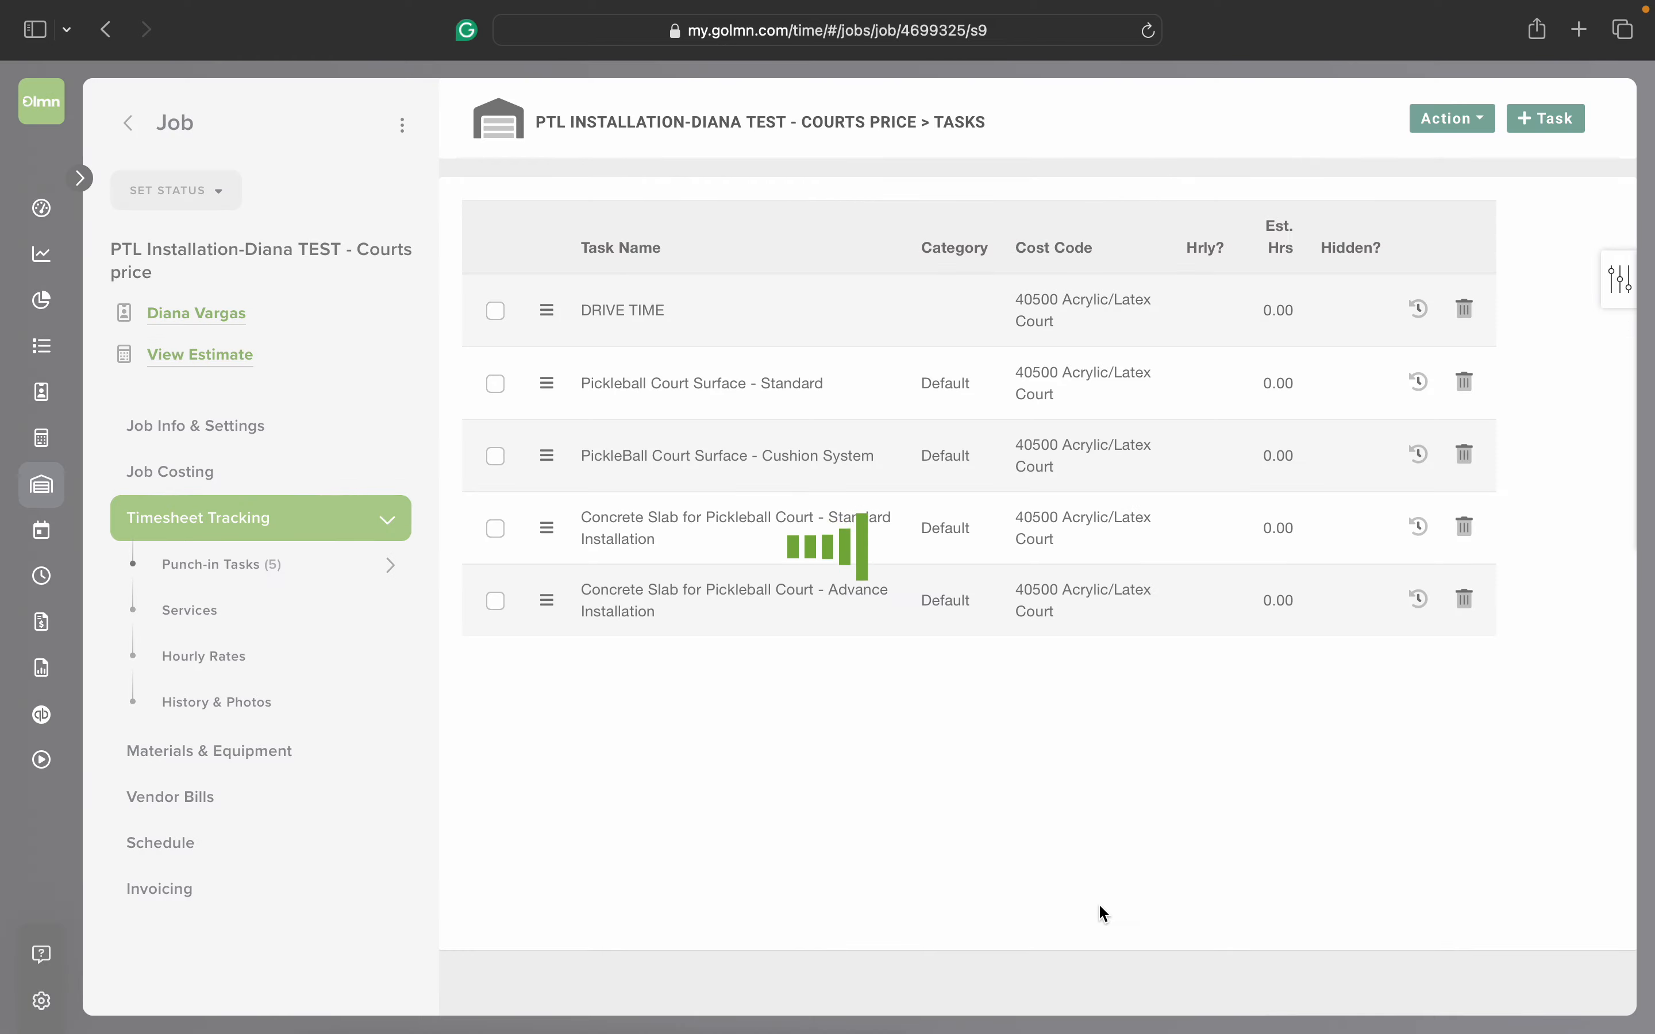
Step: Add a second punch-in task named SHOP with cost code 40500 Acrylic/Latex Court and save it
left_click(1547, 123)
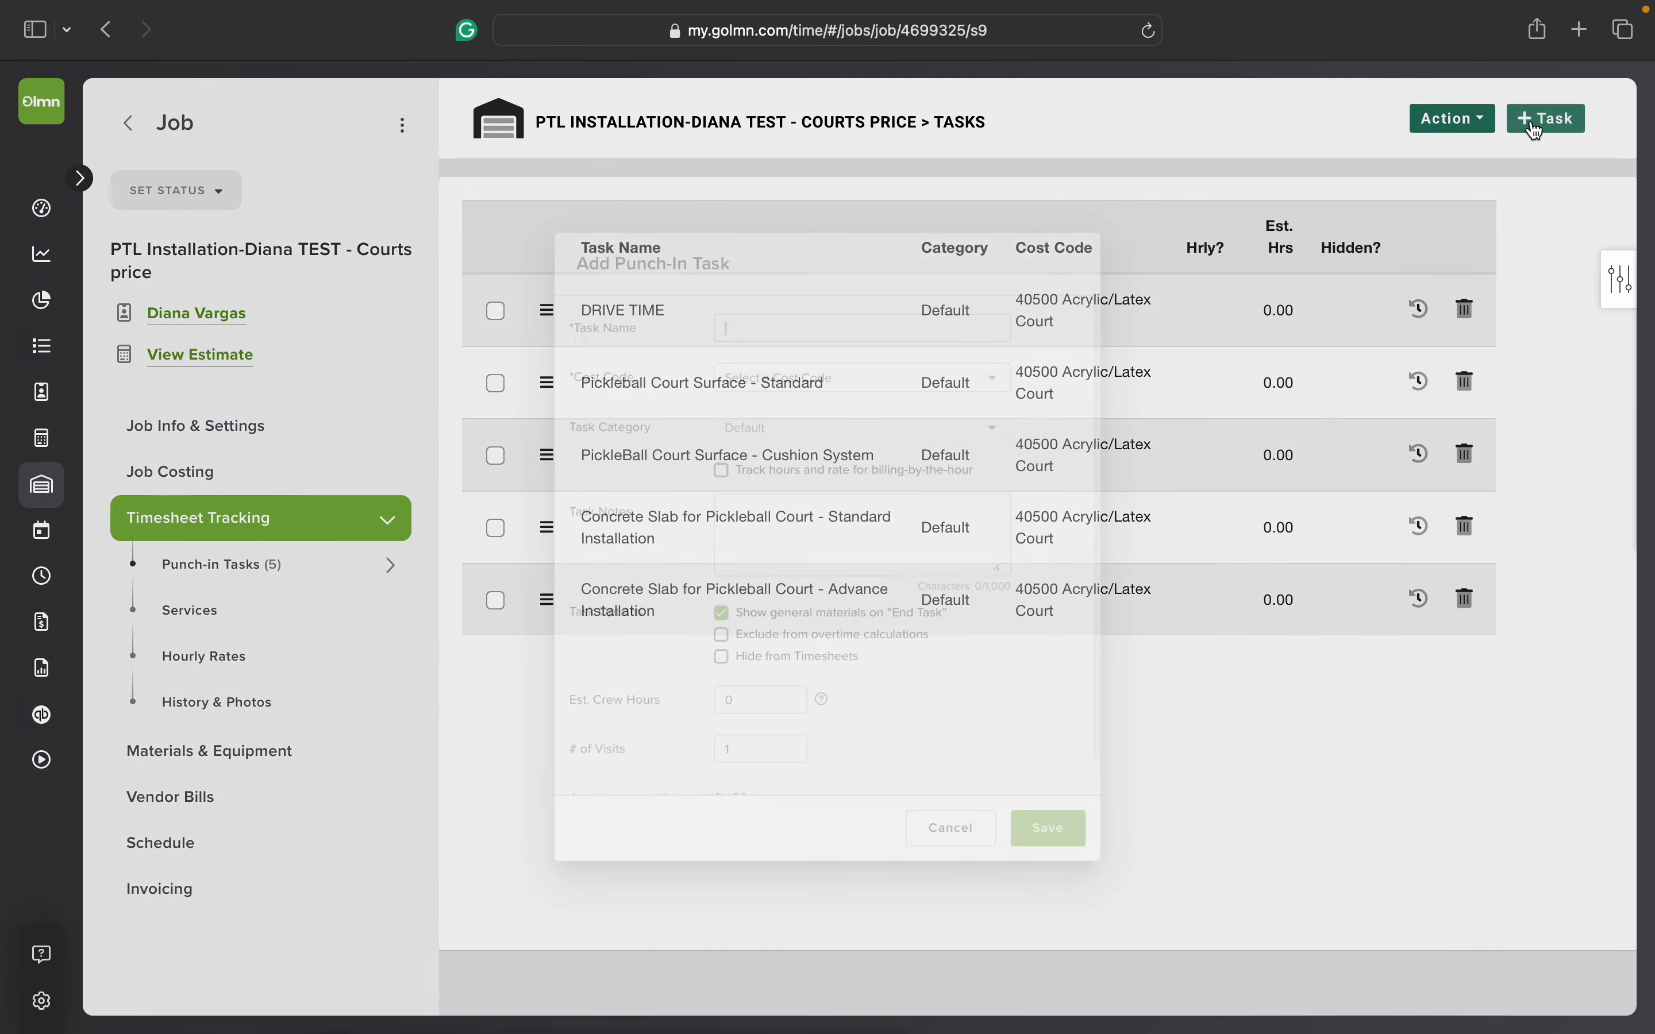
type("SHO")
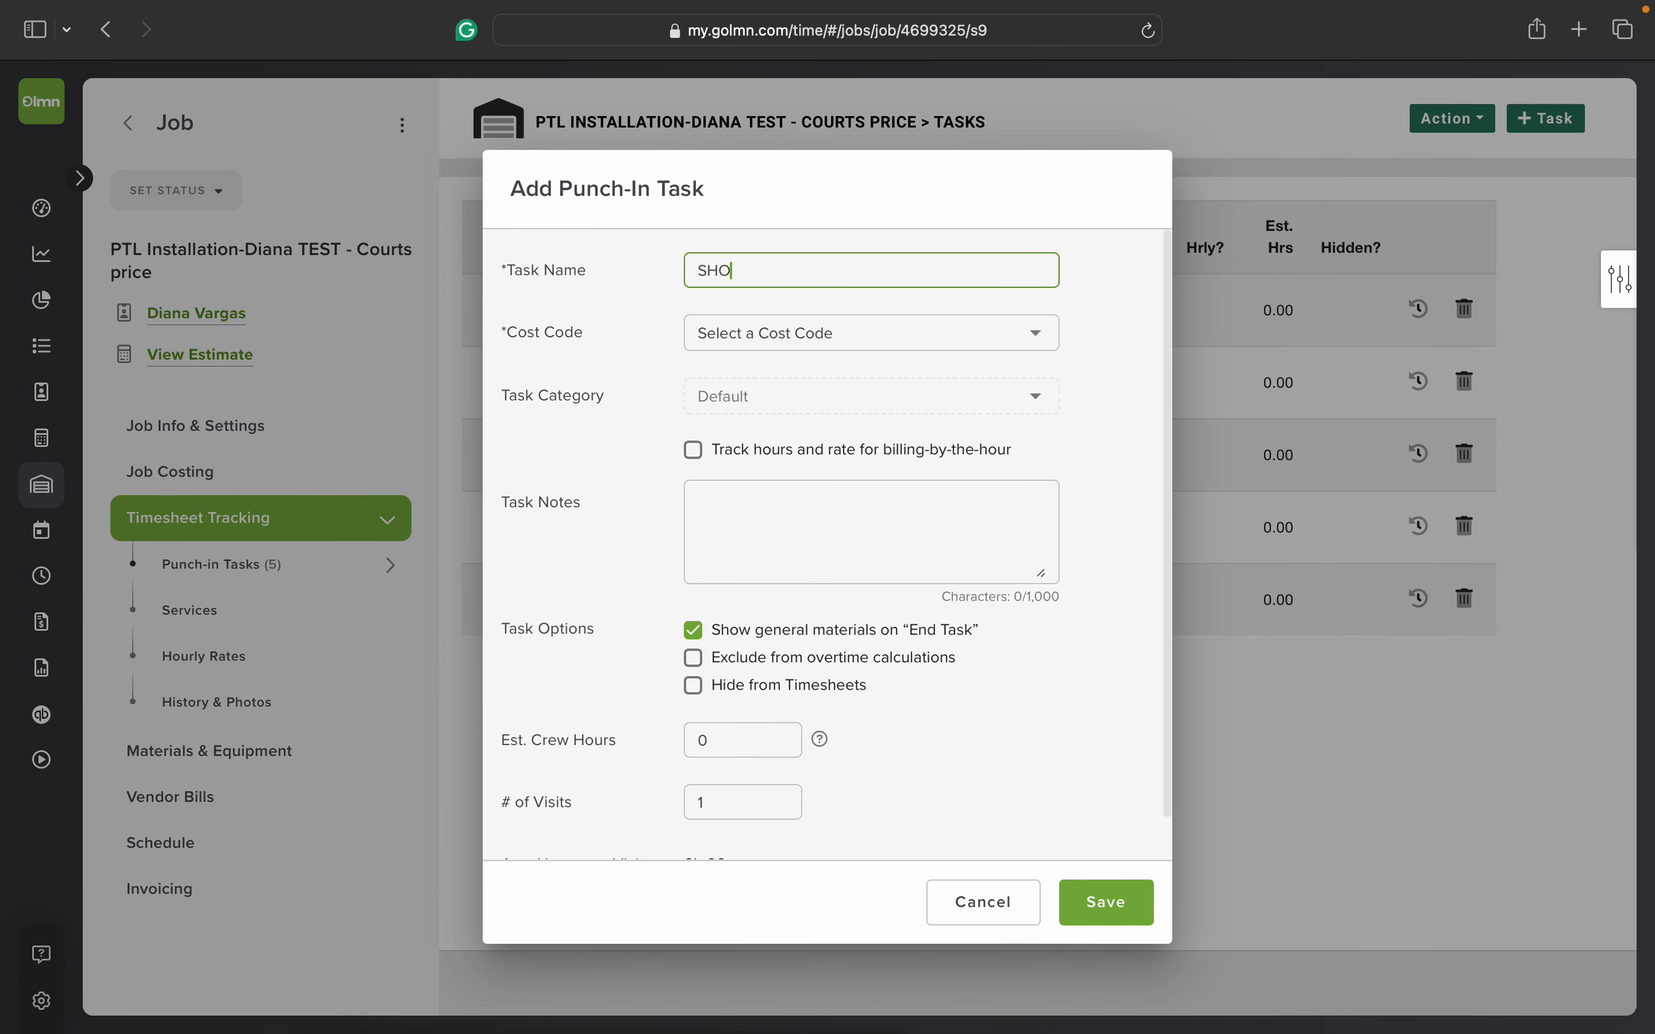
type("P")
left_click(916, 335)
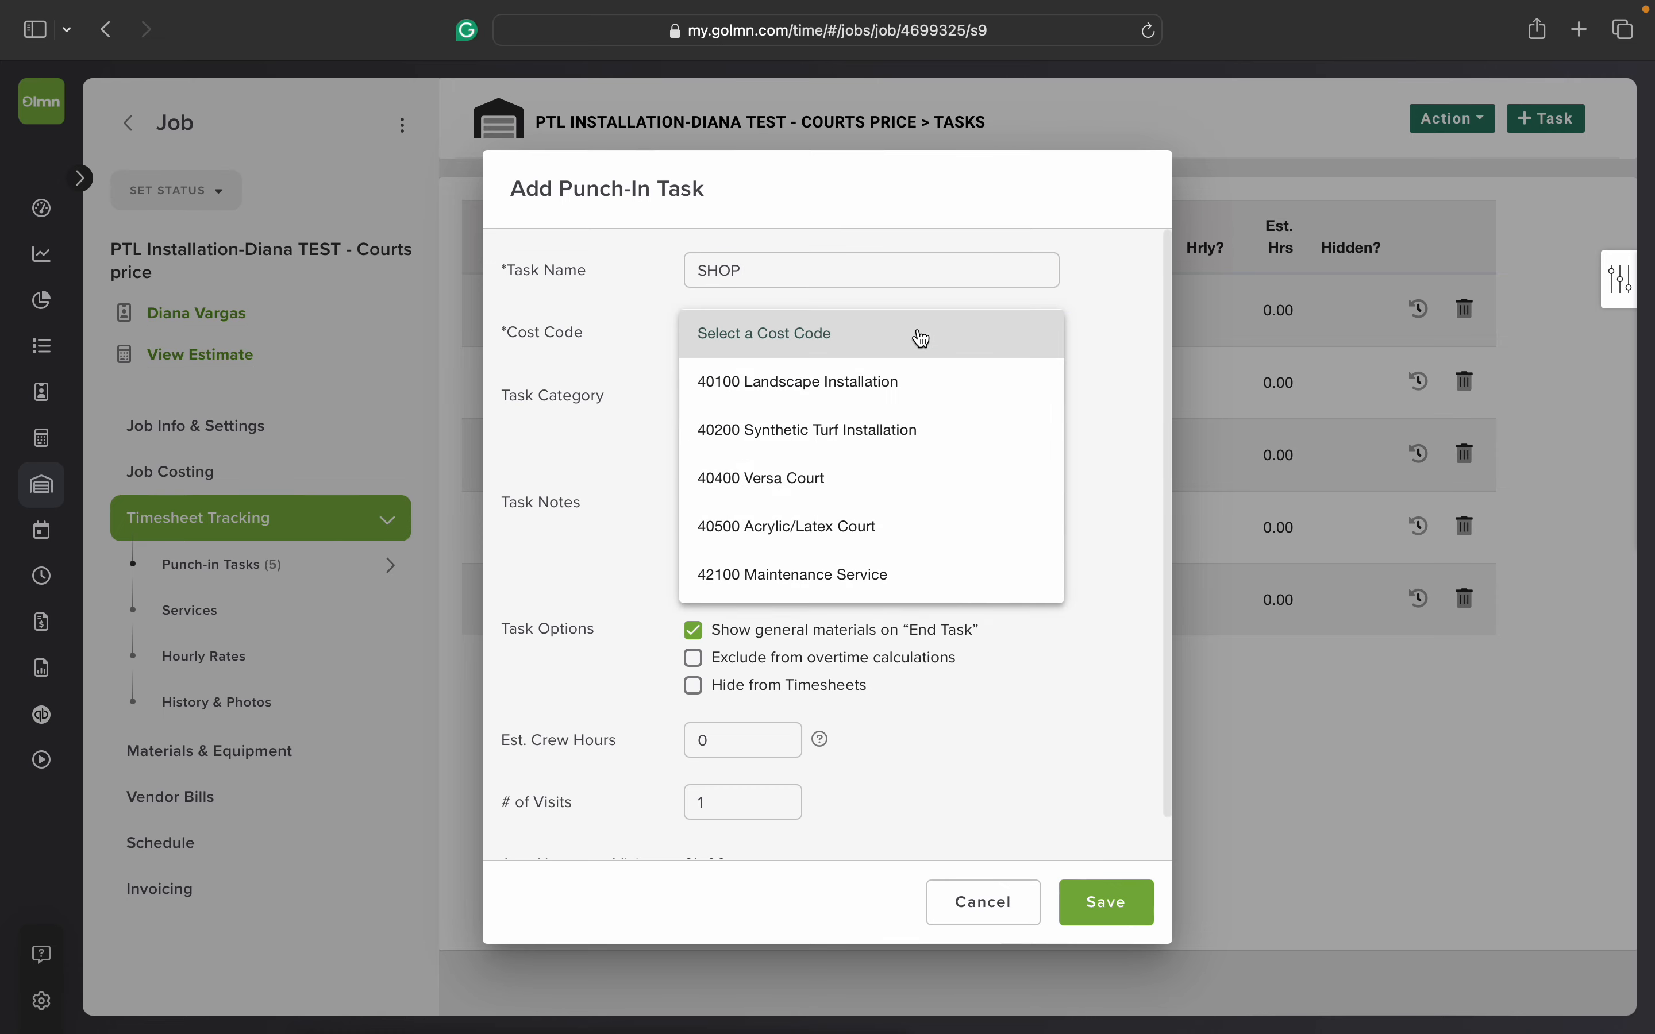
left_click(833, 529)
left_click(881, 342)
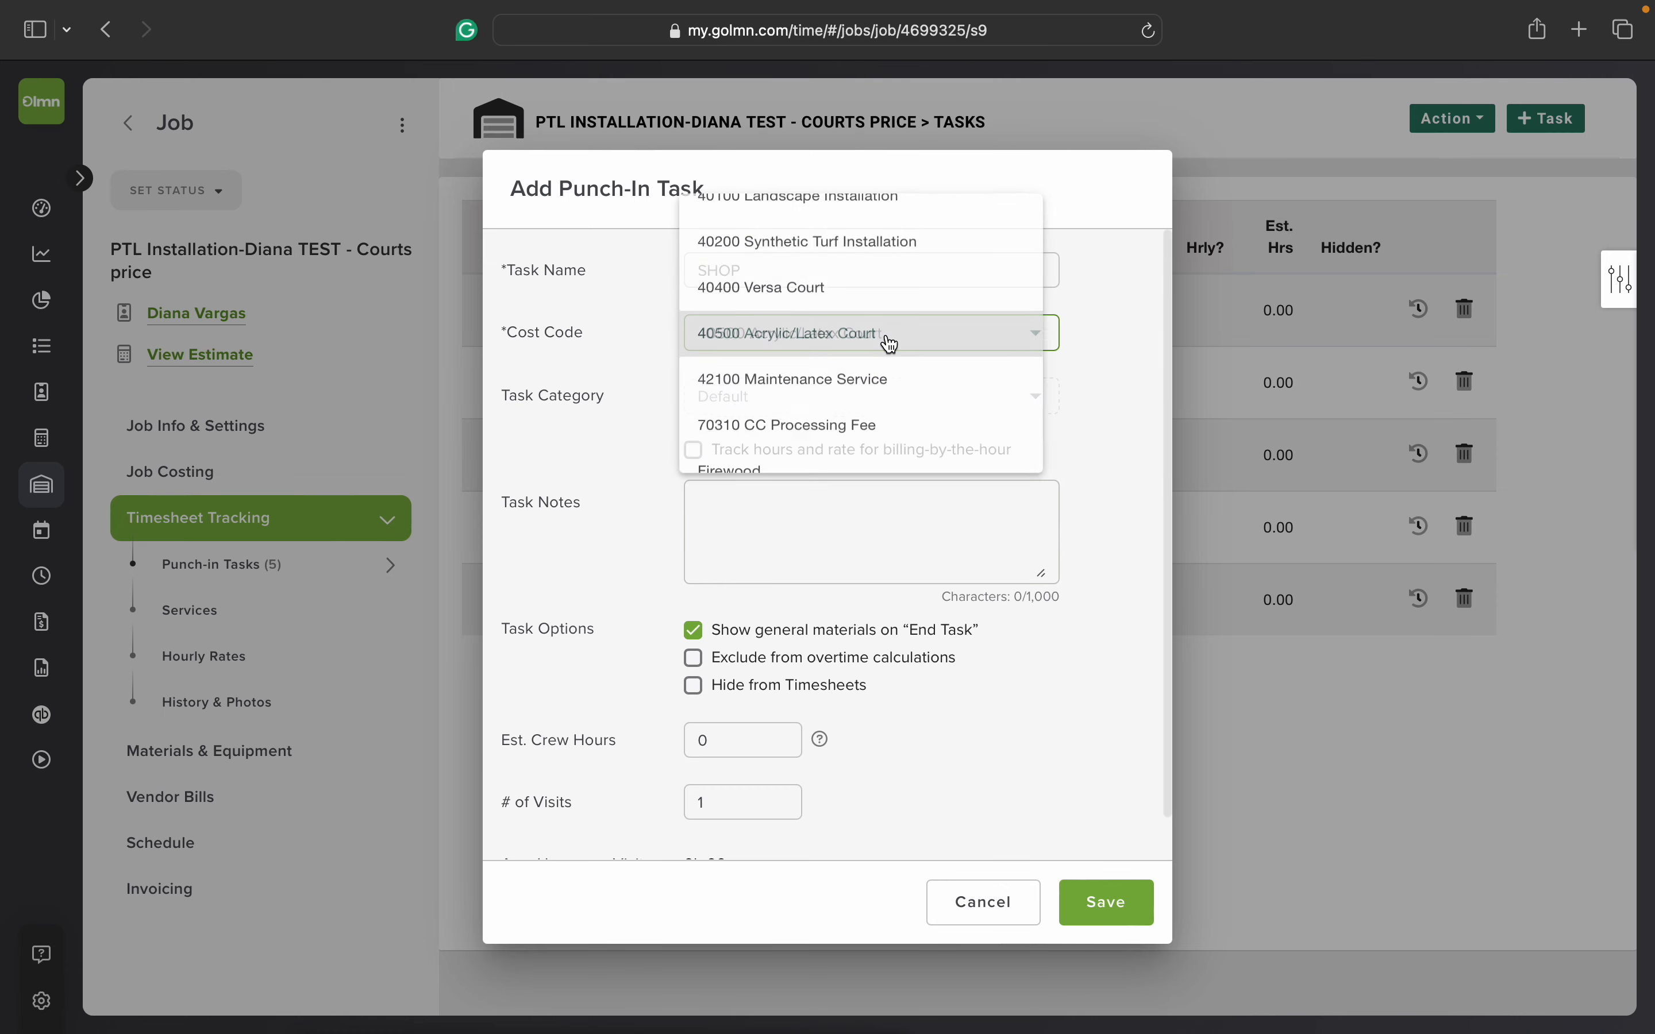
scroll(889, 344, "up", 2)
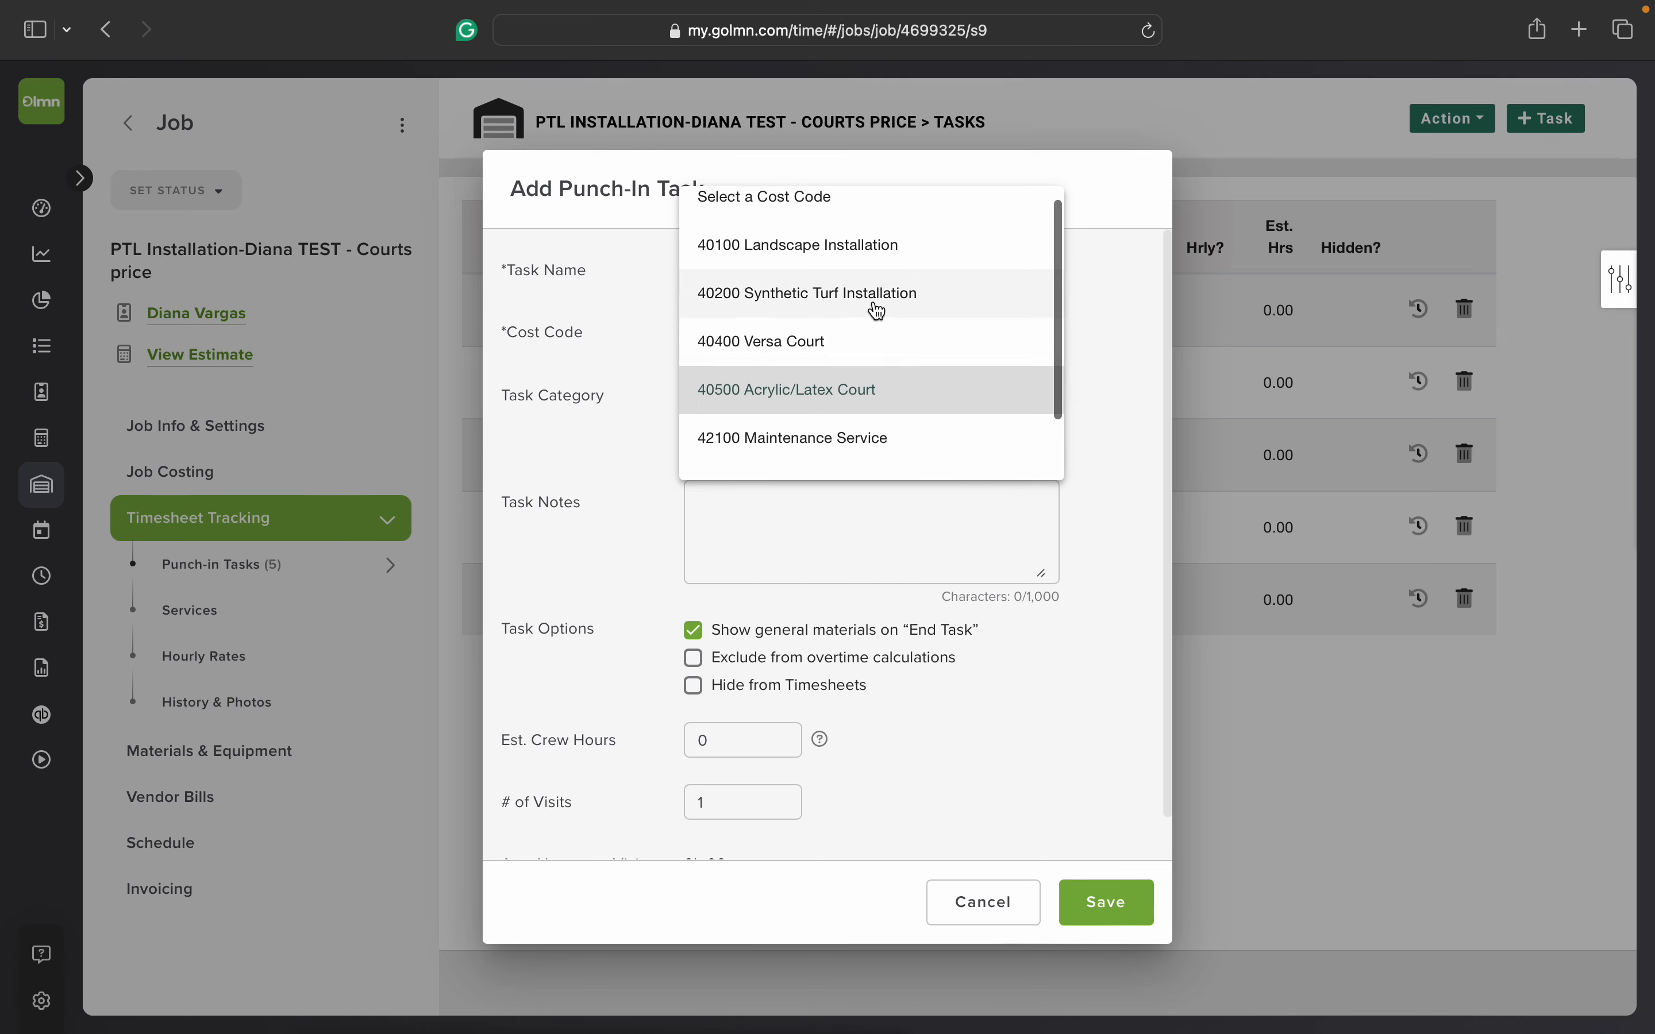
left_click(849, 400)
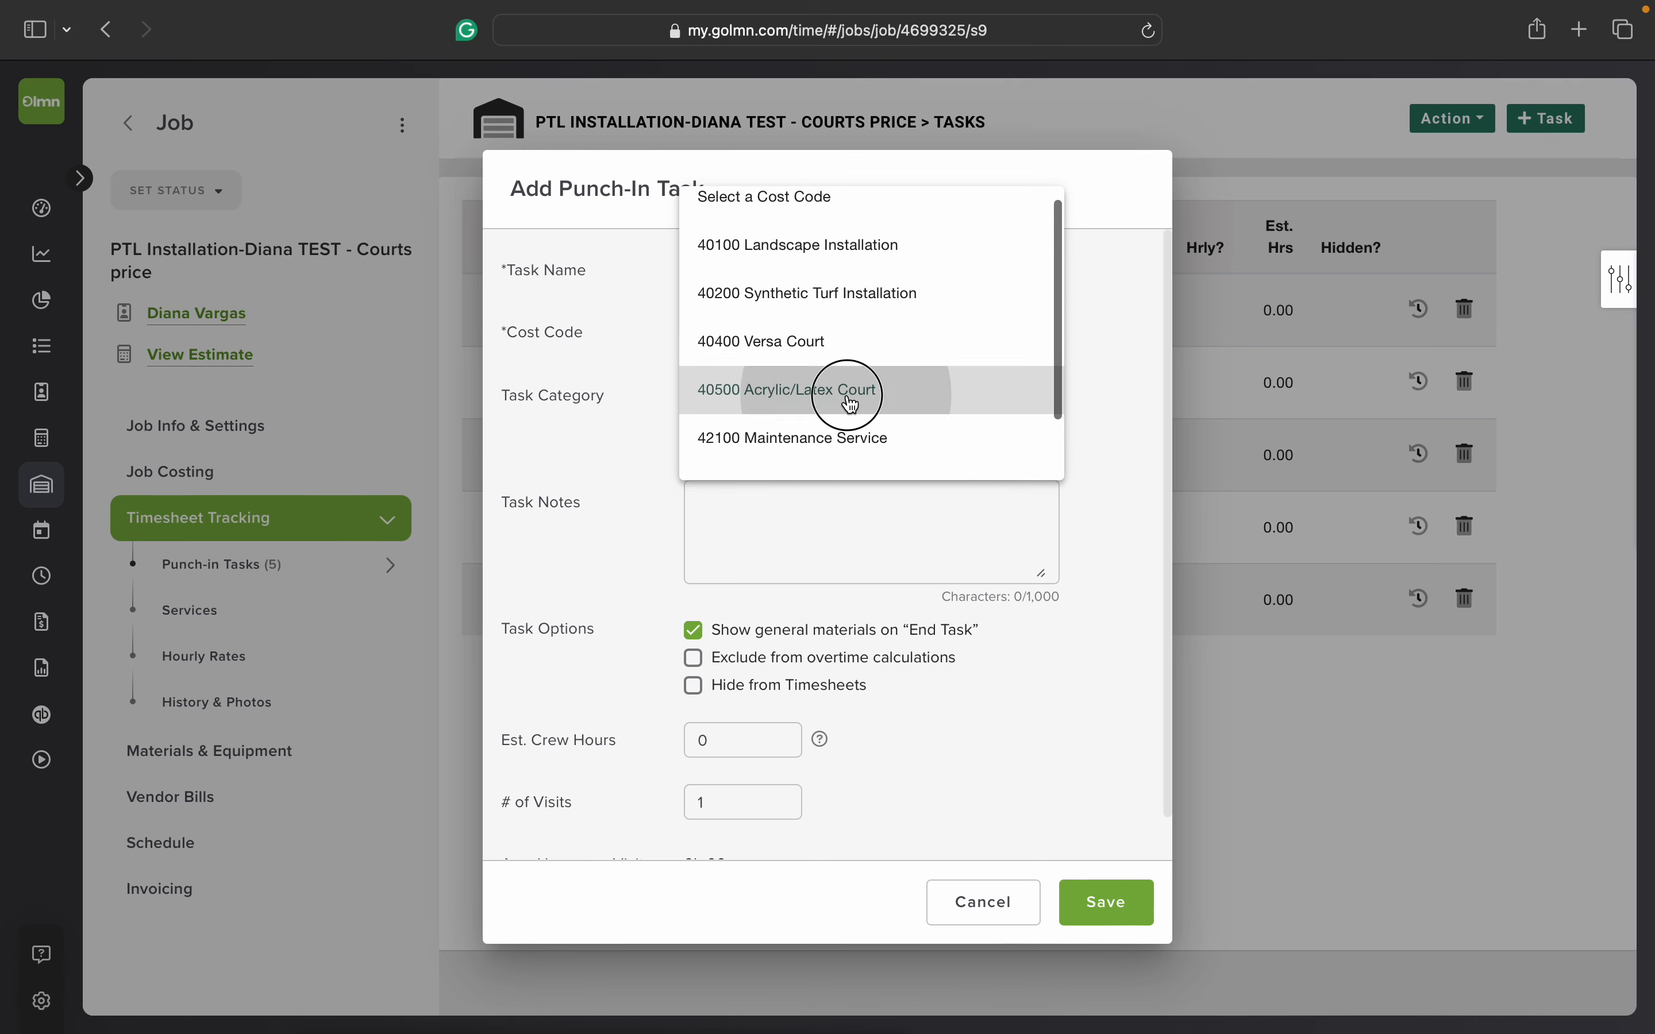
scroll(952, 638, "down", 1)
scroll(952, 633, "up", 1)
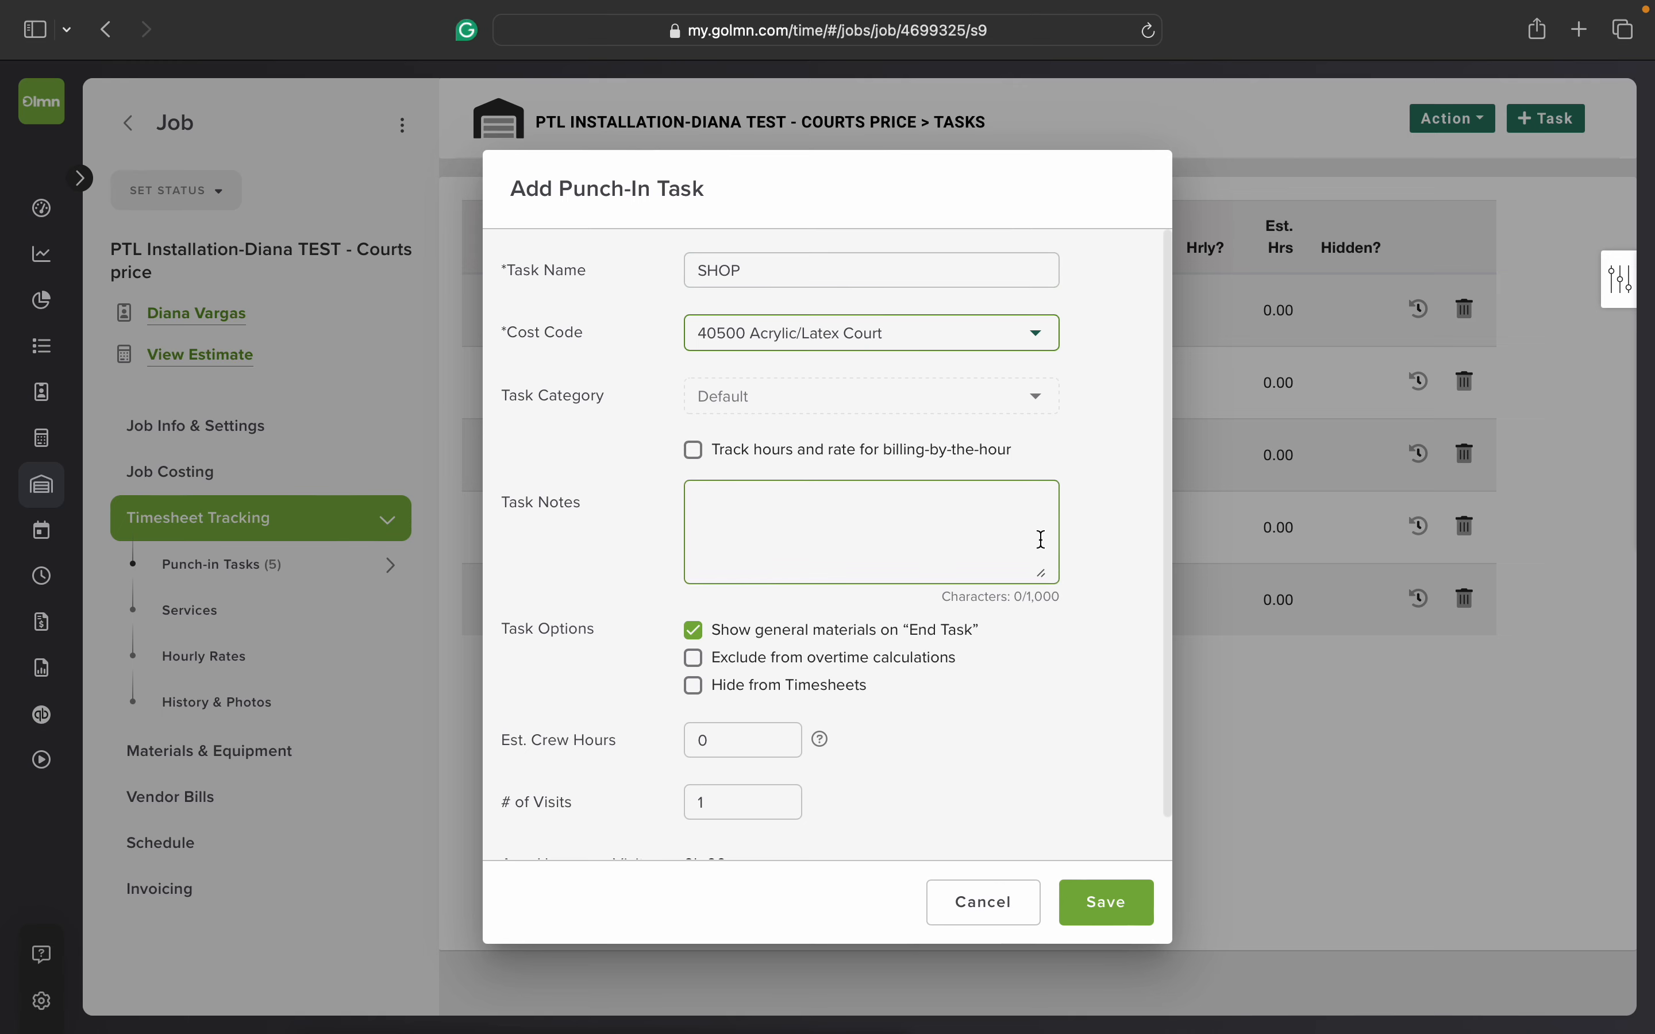
scroll(1050, 639, "down", 1)
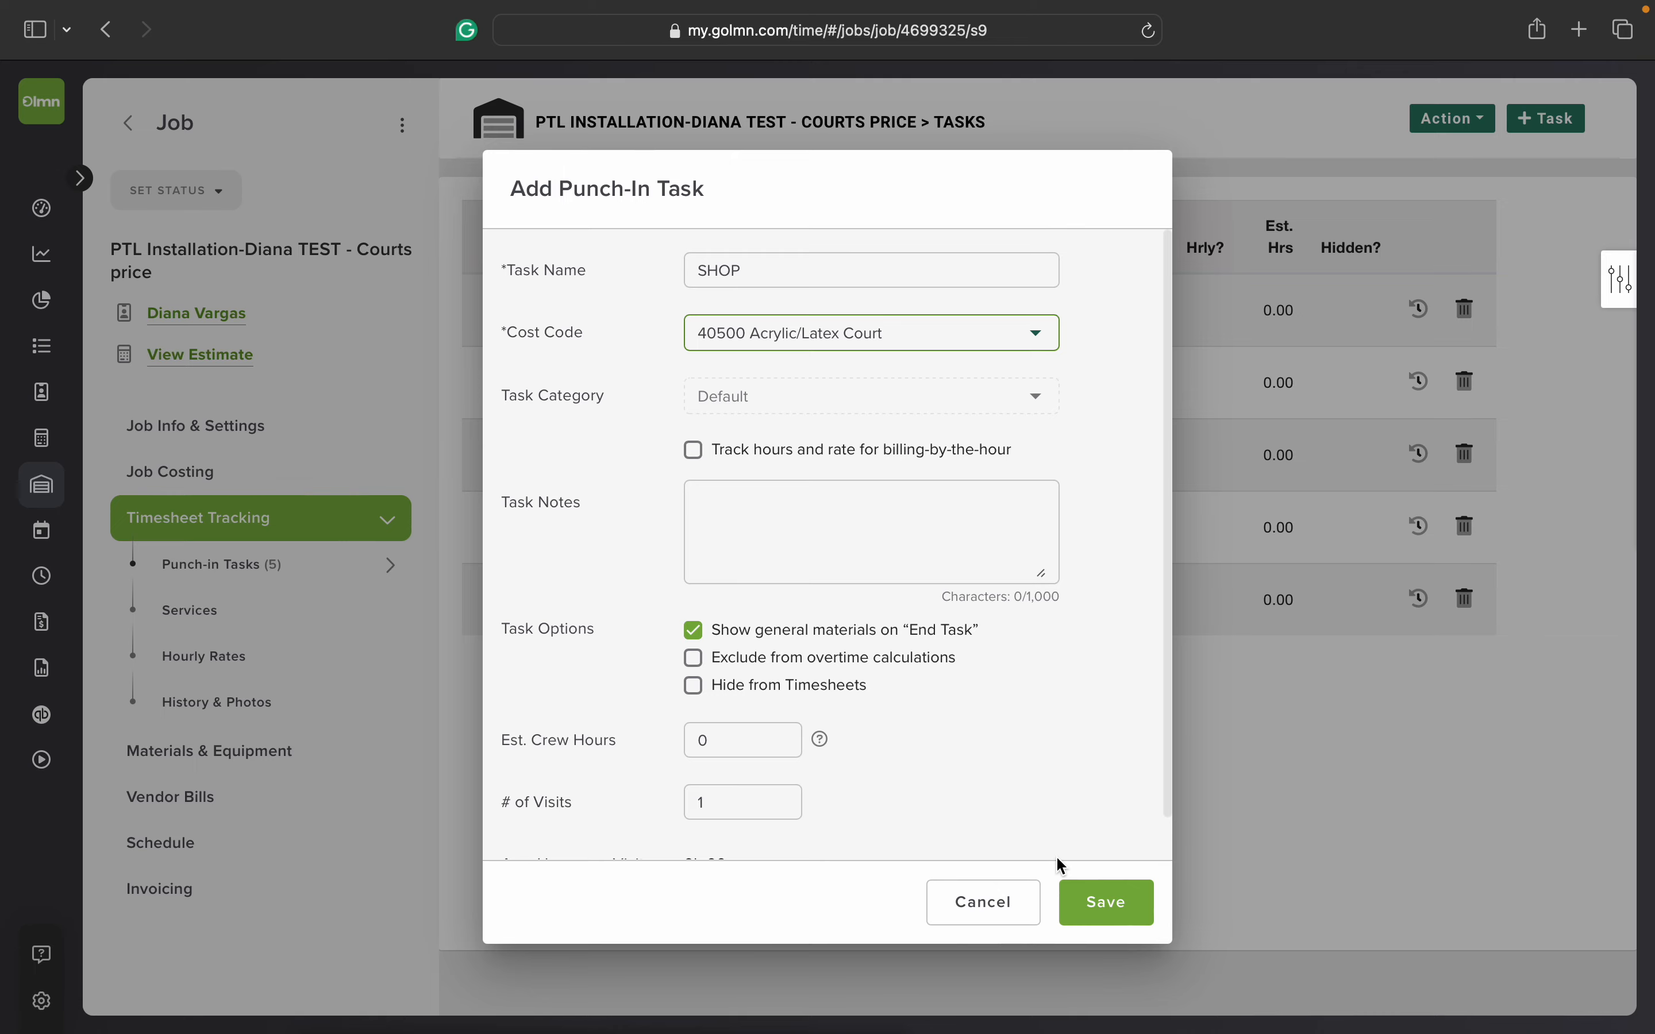
left_click(1097, 908)
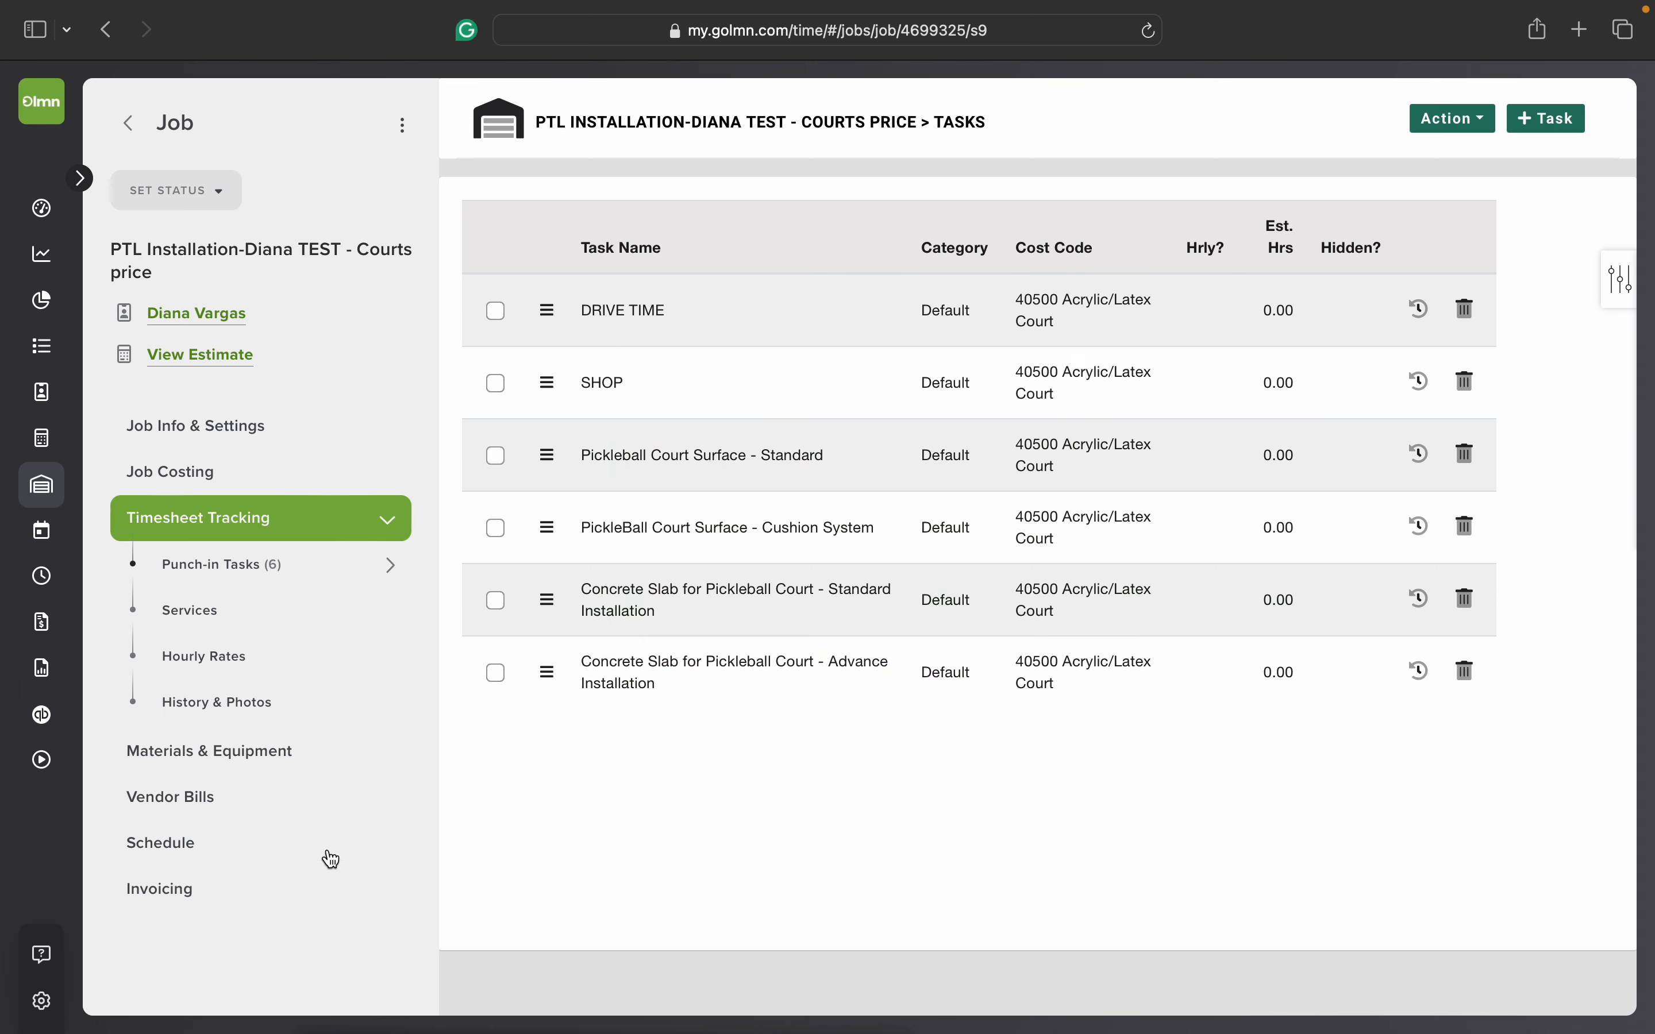
Step: Open the job's invoice schedule and generate an invoice for scheduled payment #1, confirming the generation
left_click(270, 901)
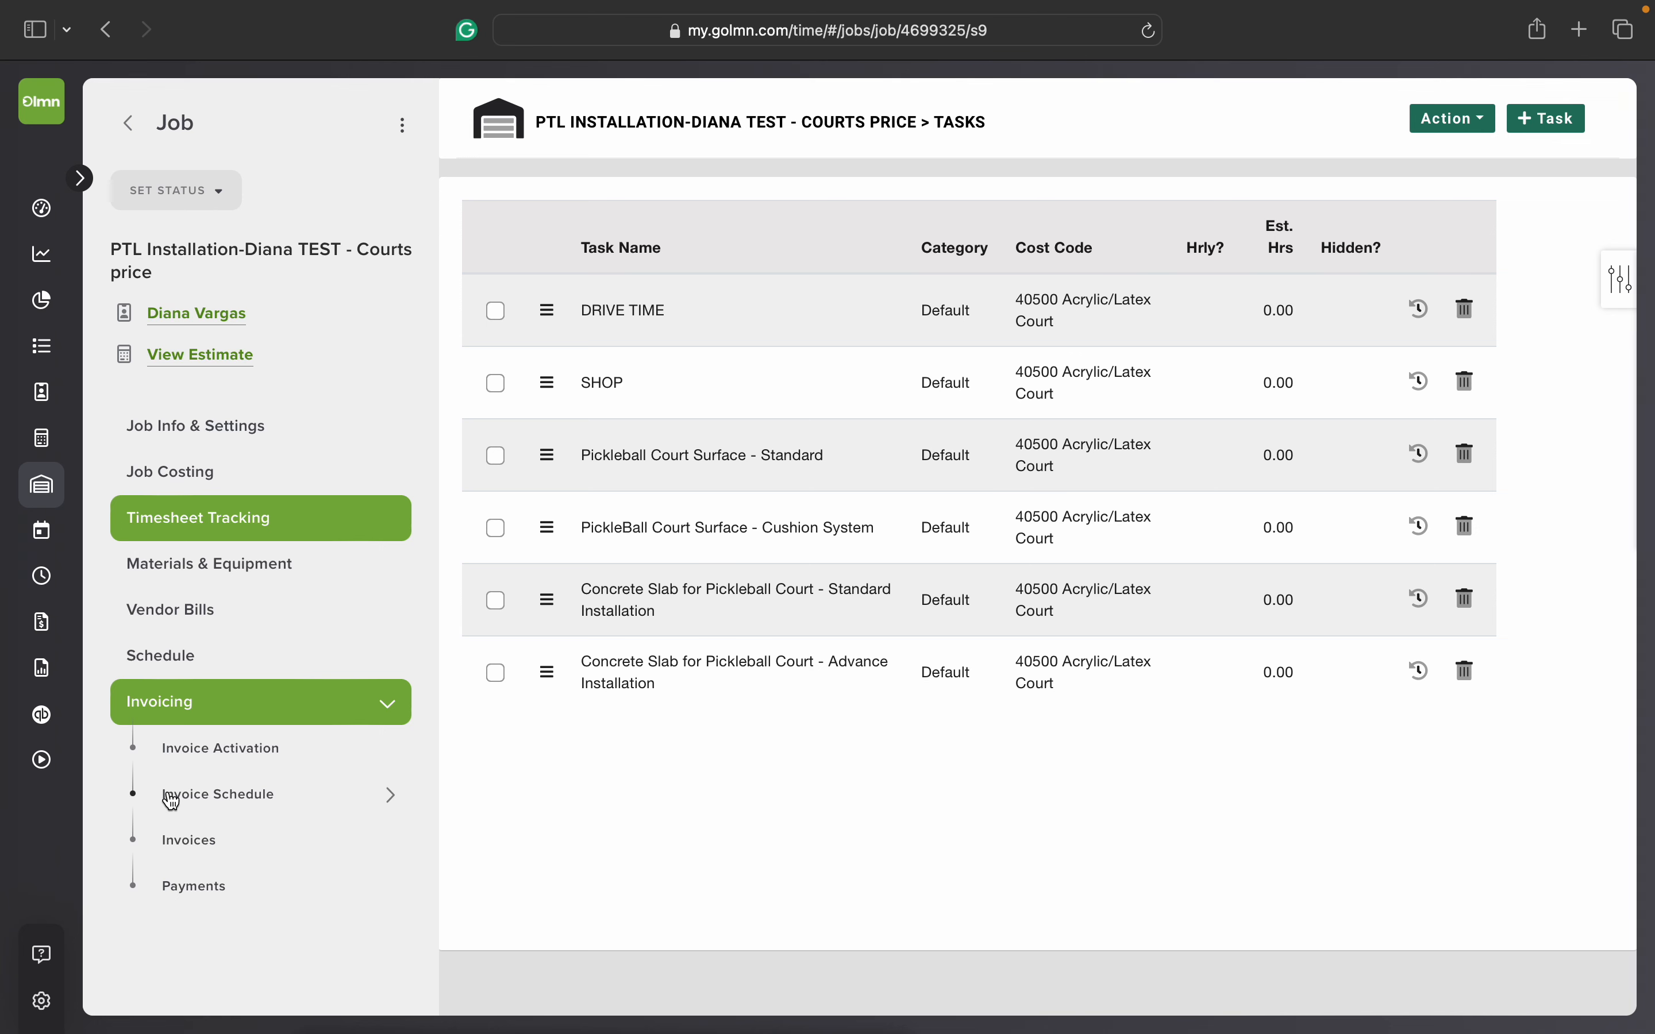
left_click(329, 799)
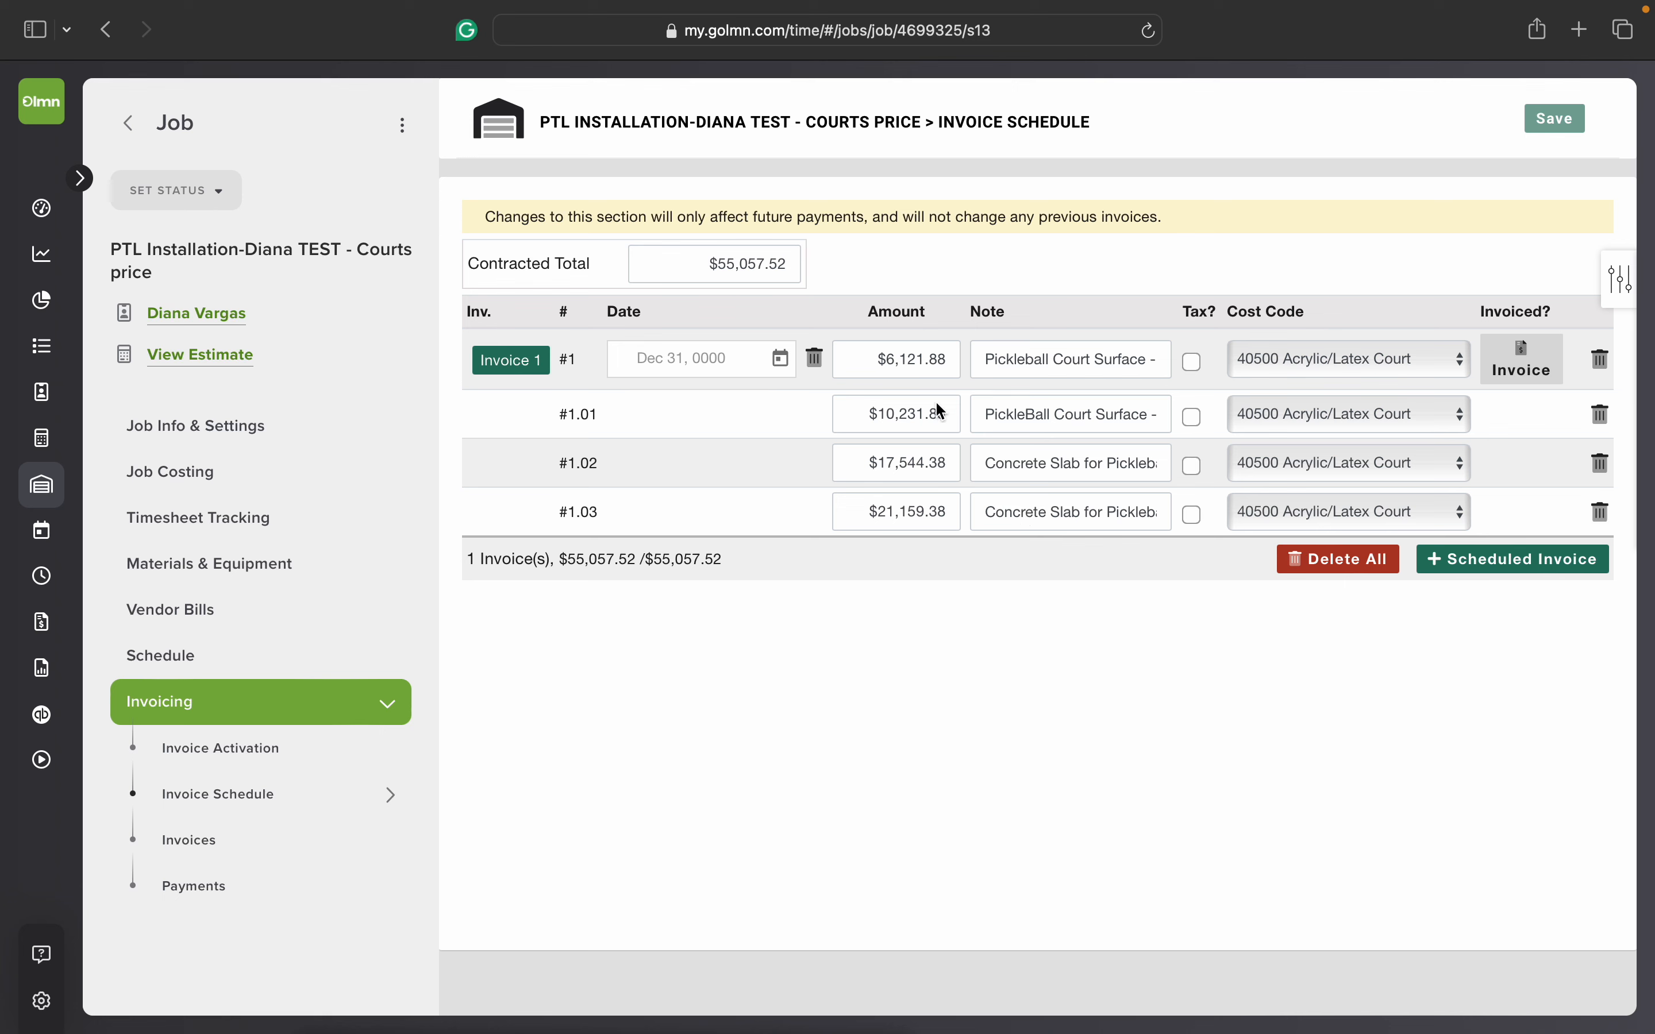
left_click(860, 358)
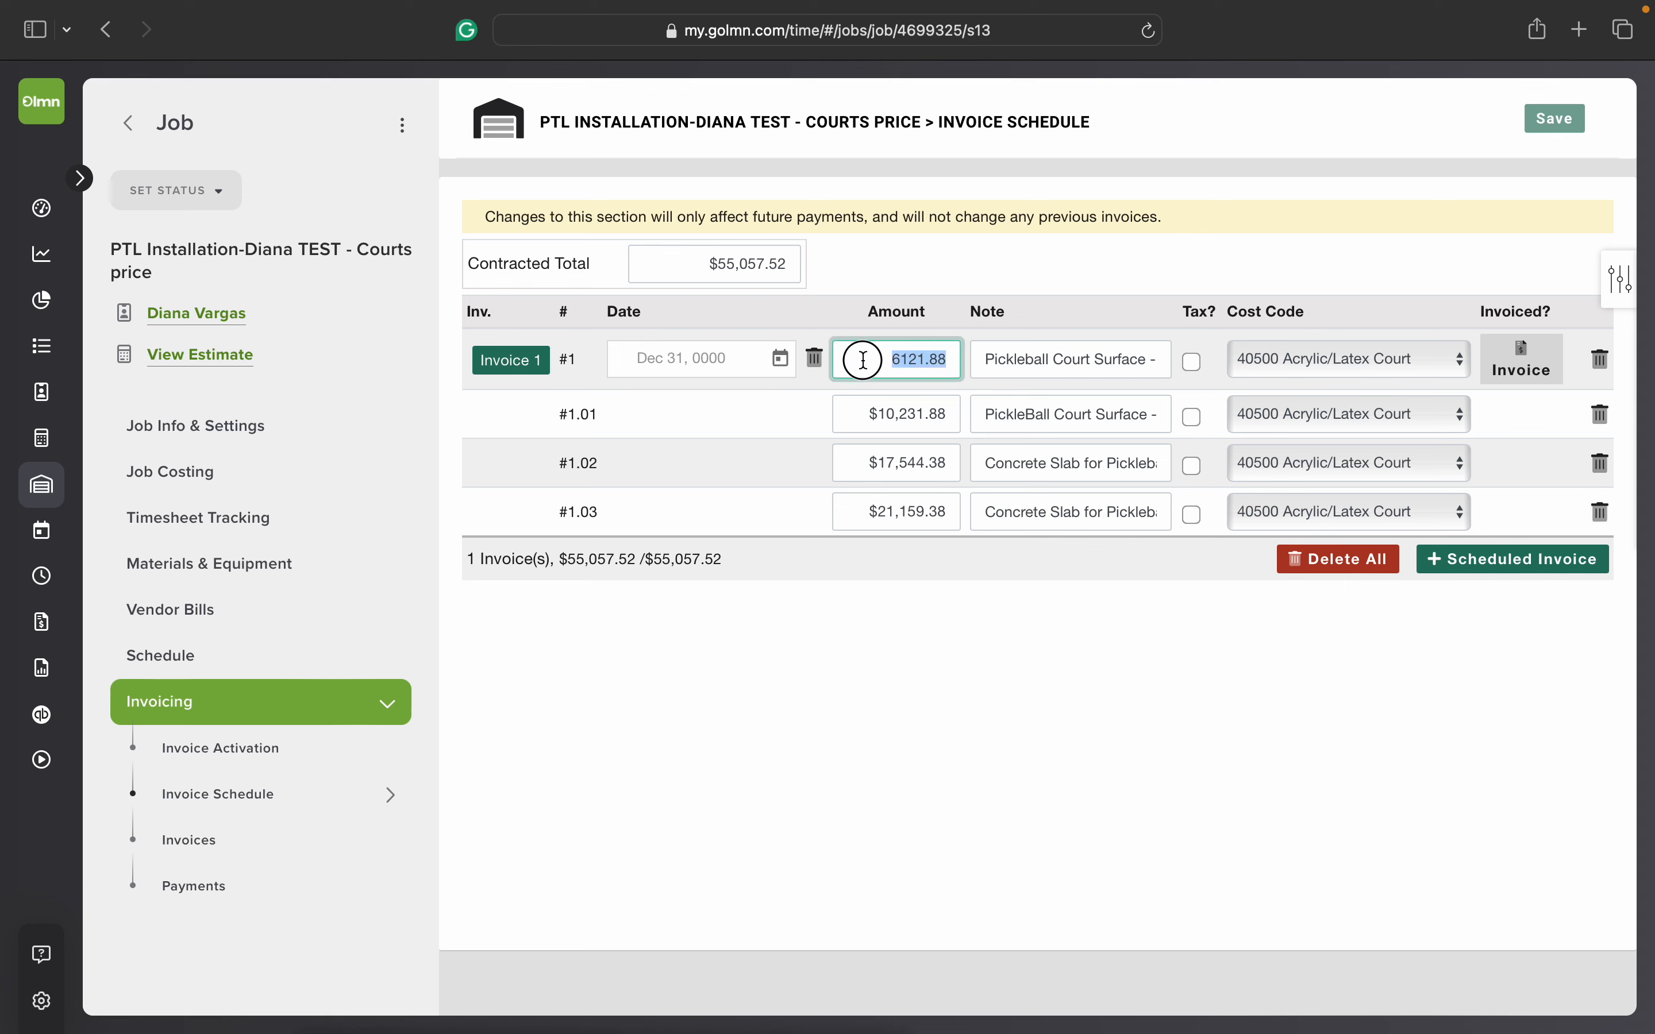
left_click(878, 414)
left_click(996, 598)
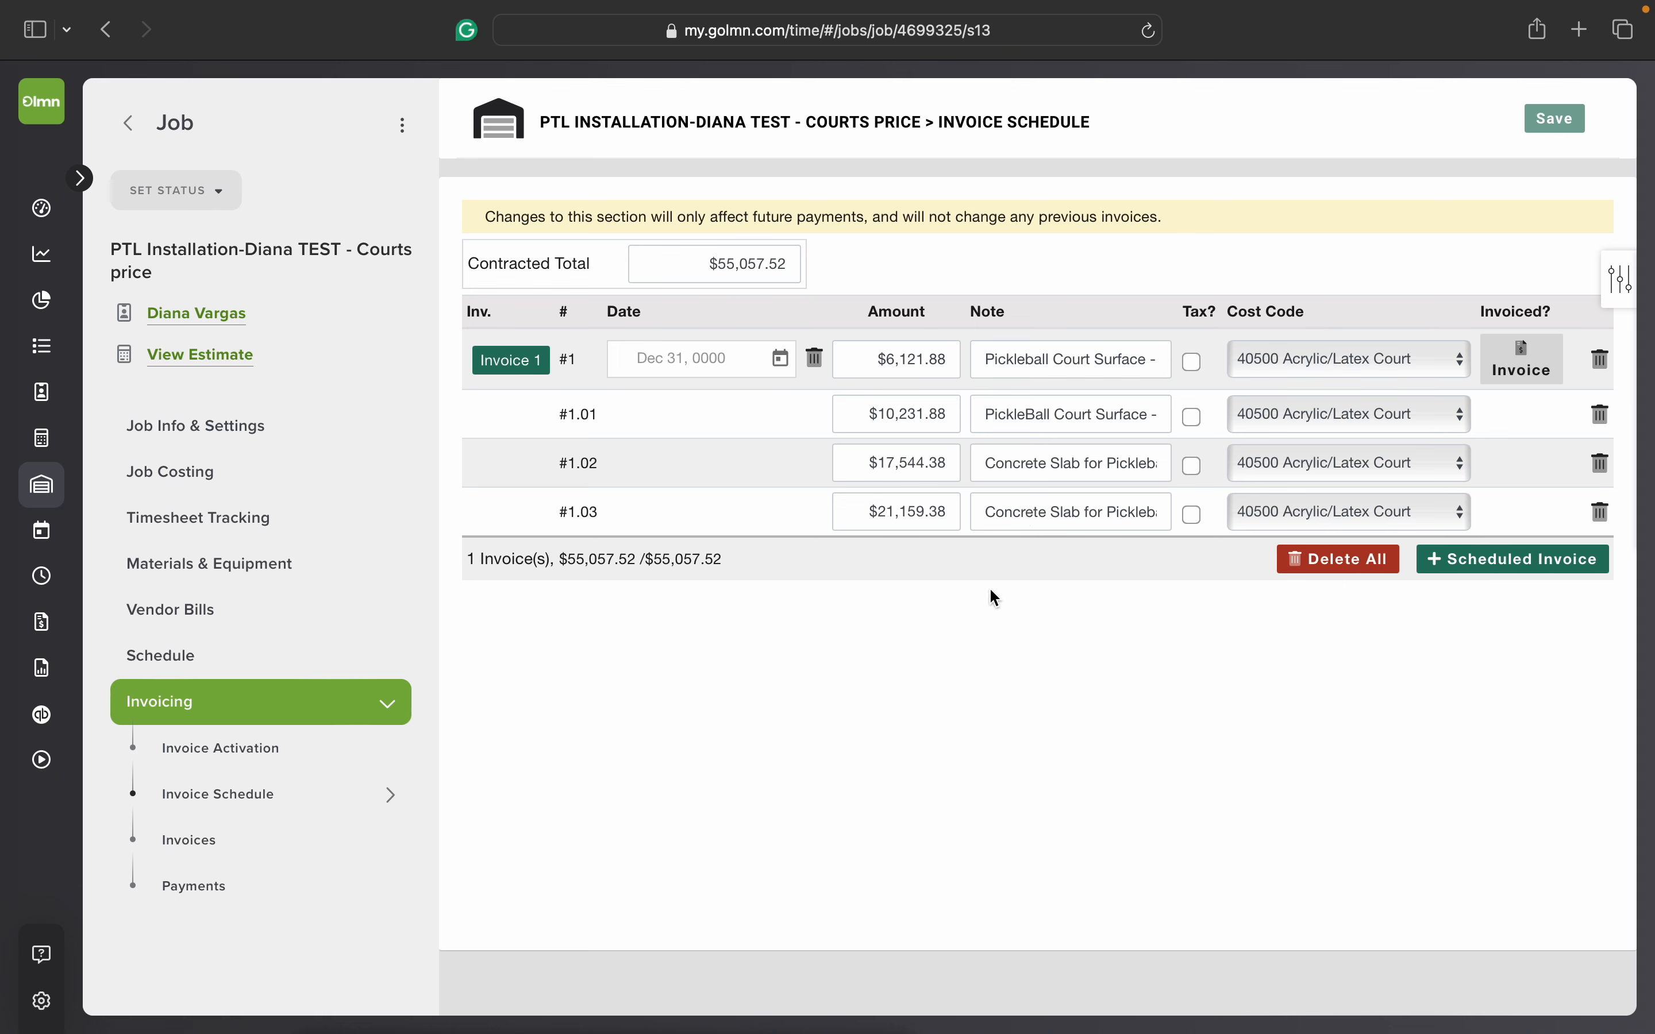
left_click(1519, 372)
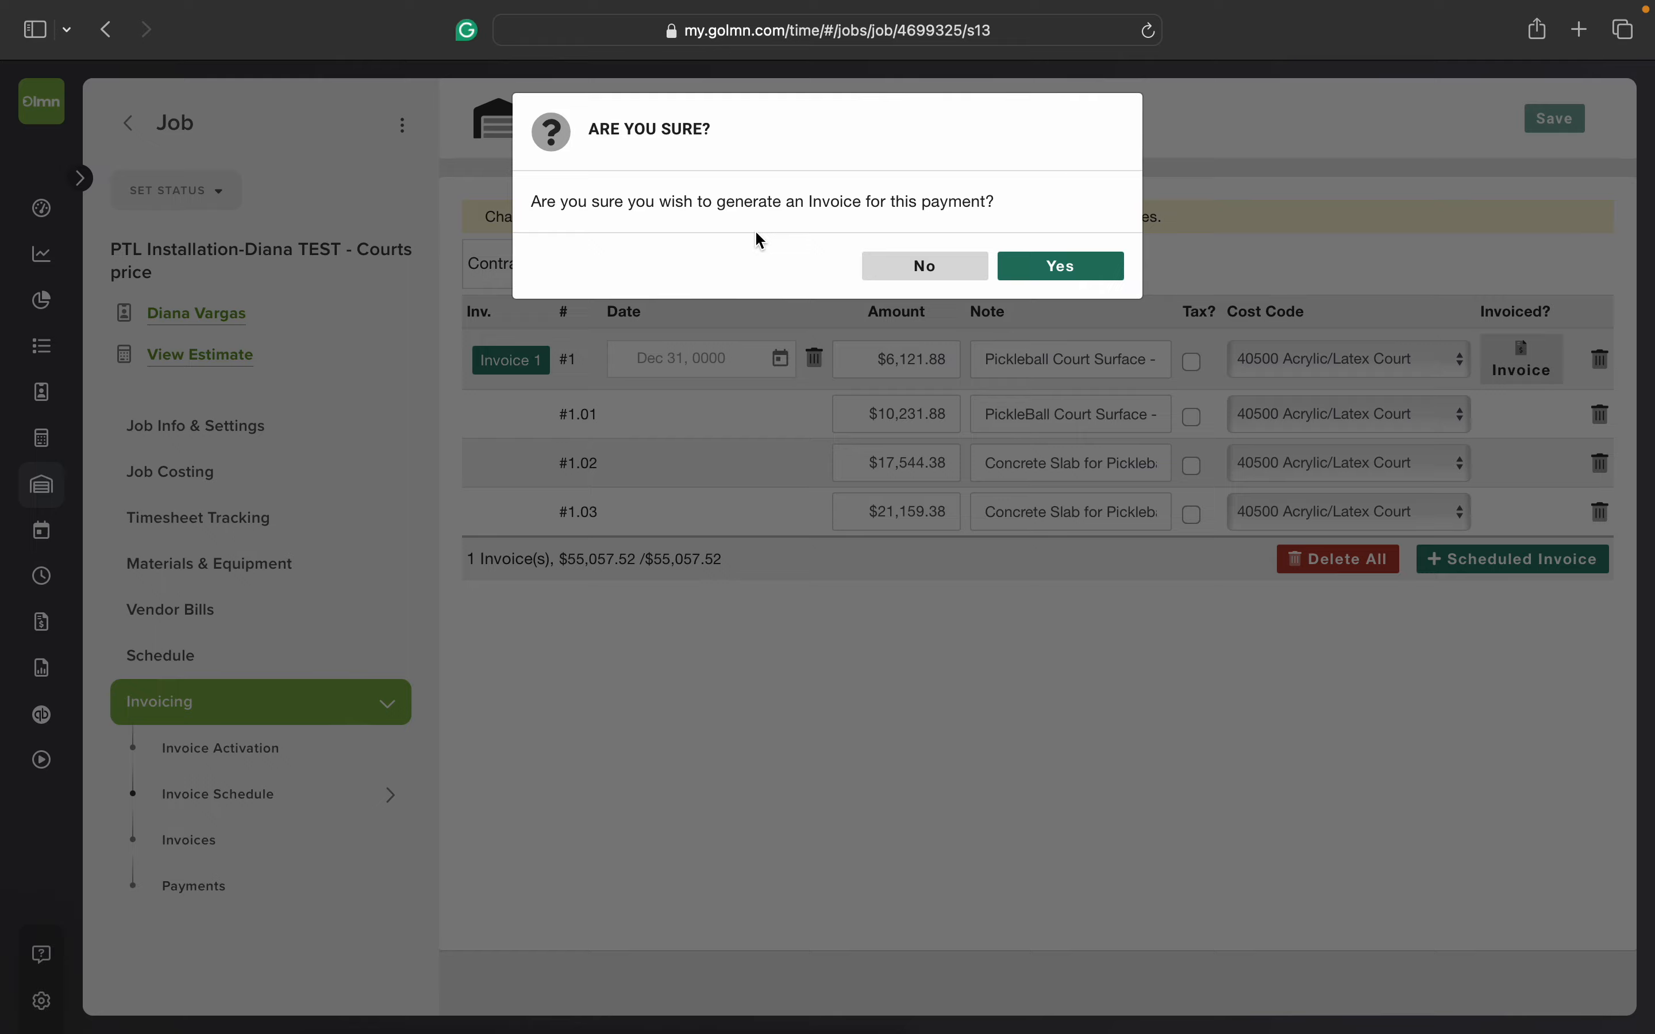
left_click(1059, 273)
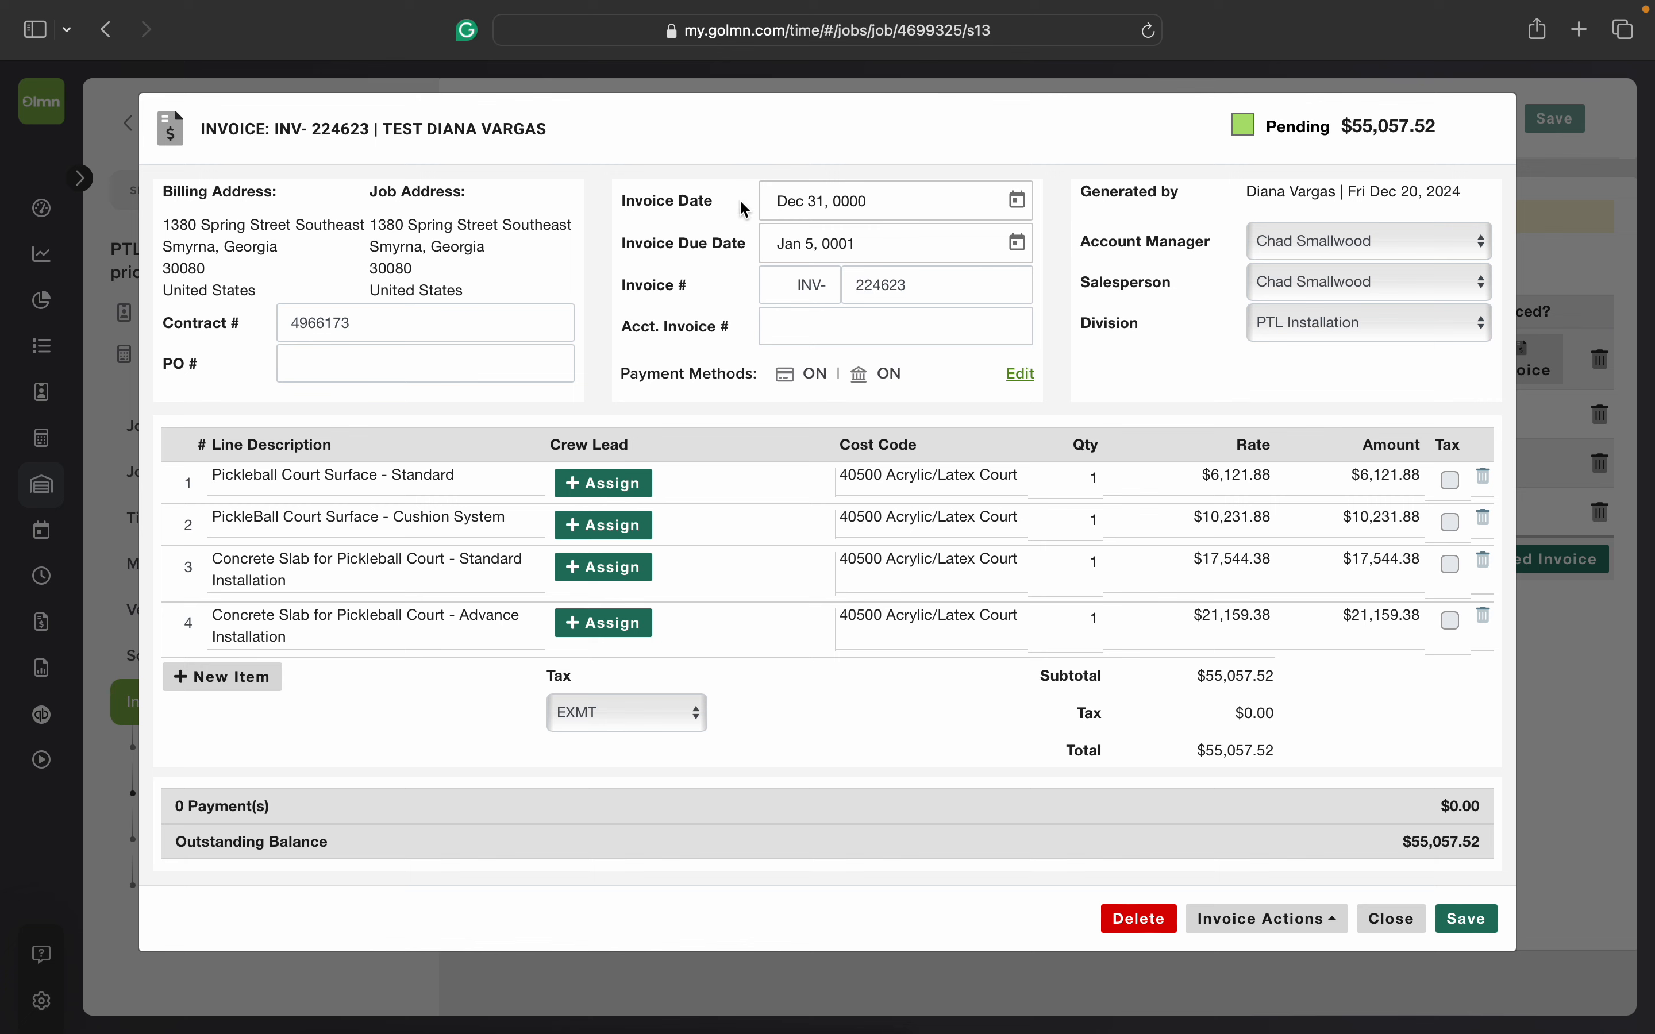
Step: Set the generated invoice's date to Dec 20, 2024
left_click(880, 203)
left_click(881, 203)
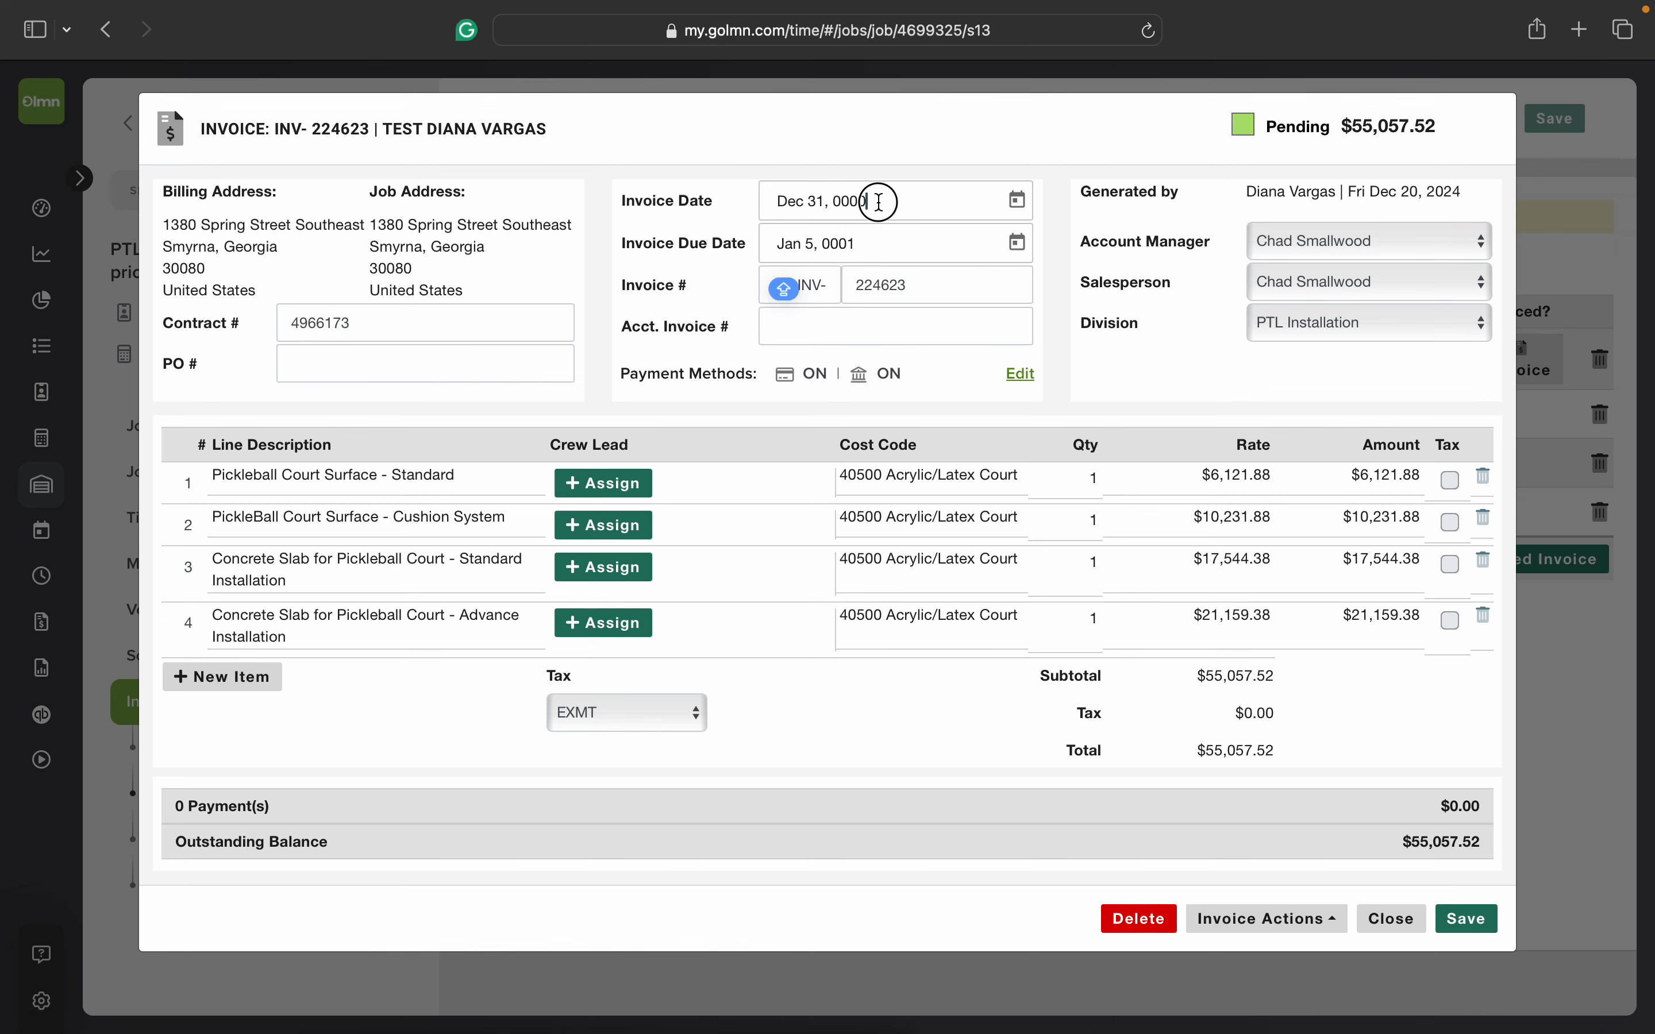
left_click(880, 203)
left_click(880, 202)
left_click(879, 203)
left_click(878, 202)
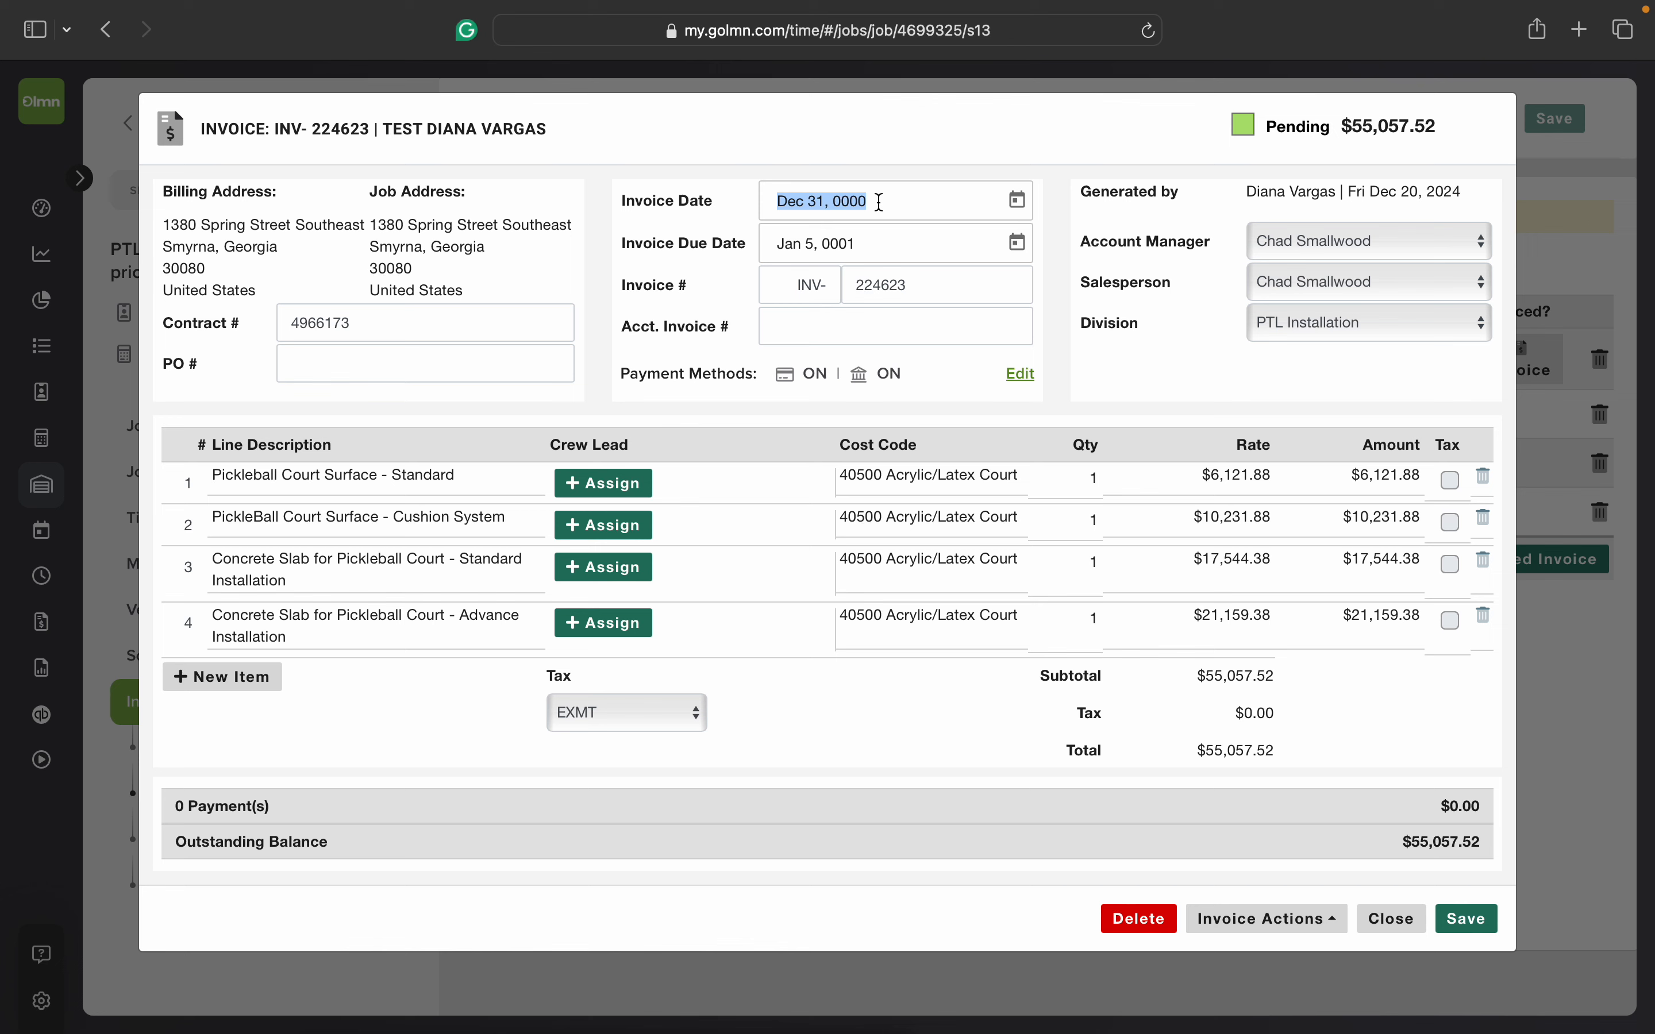
type("DEC 20")
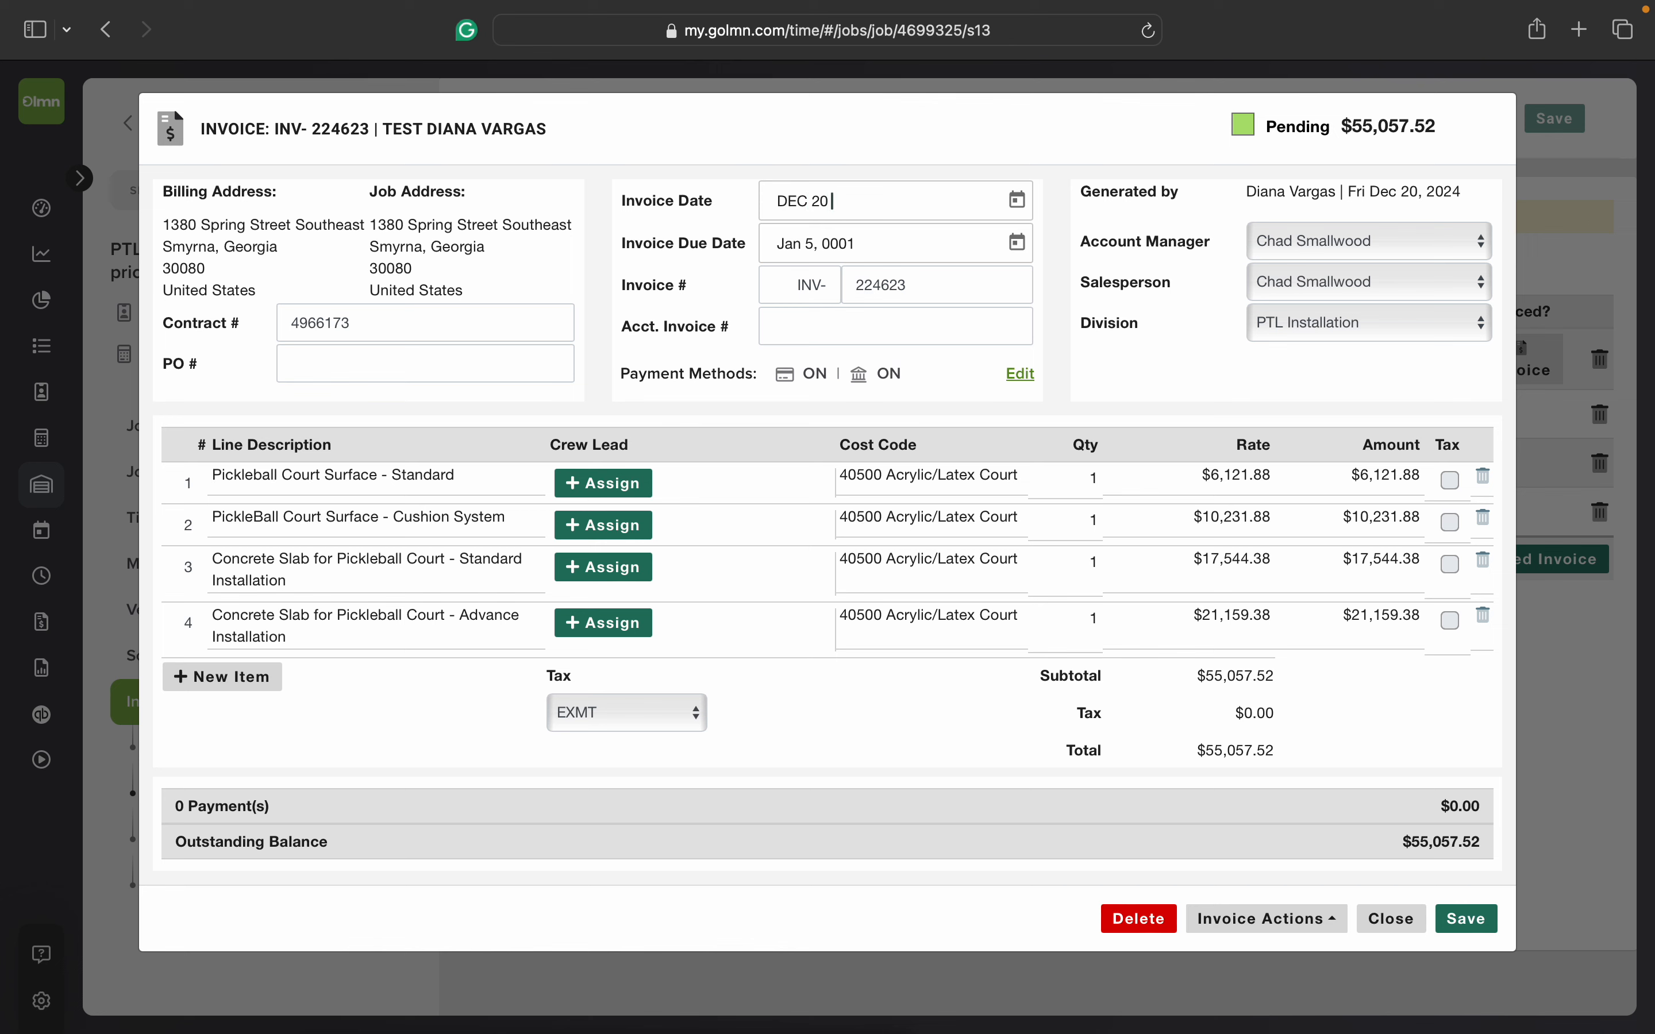
key("Caps_Lock")
key("Return")
left_click(1053, 293)
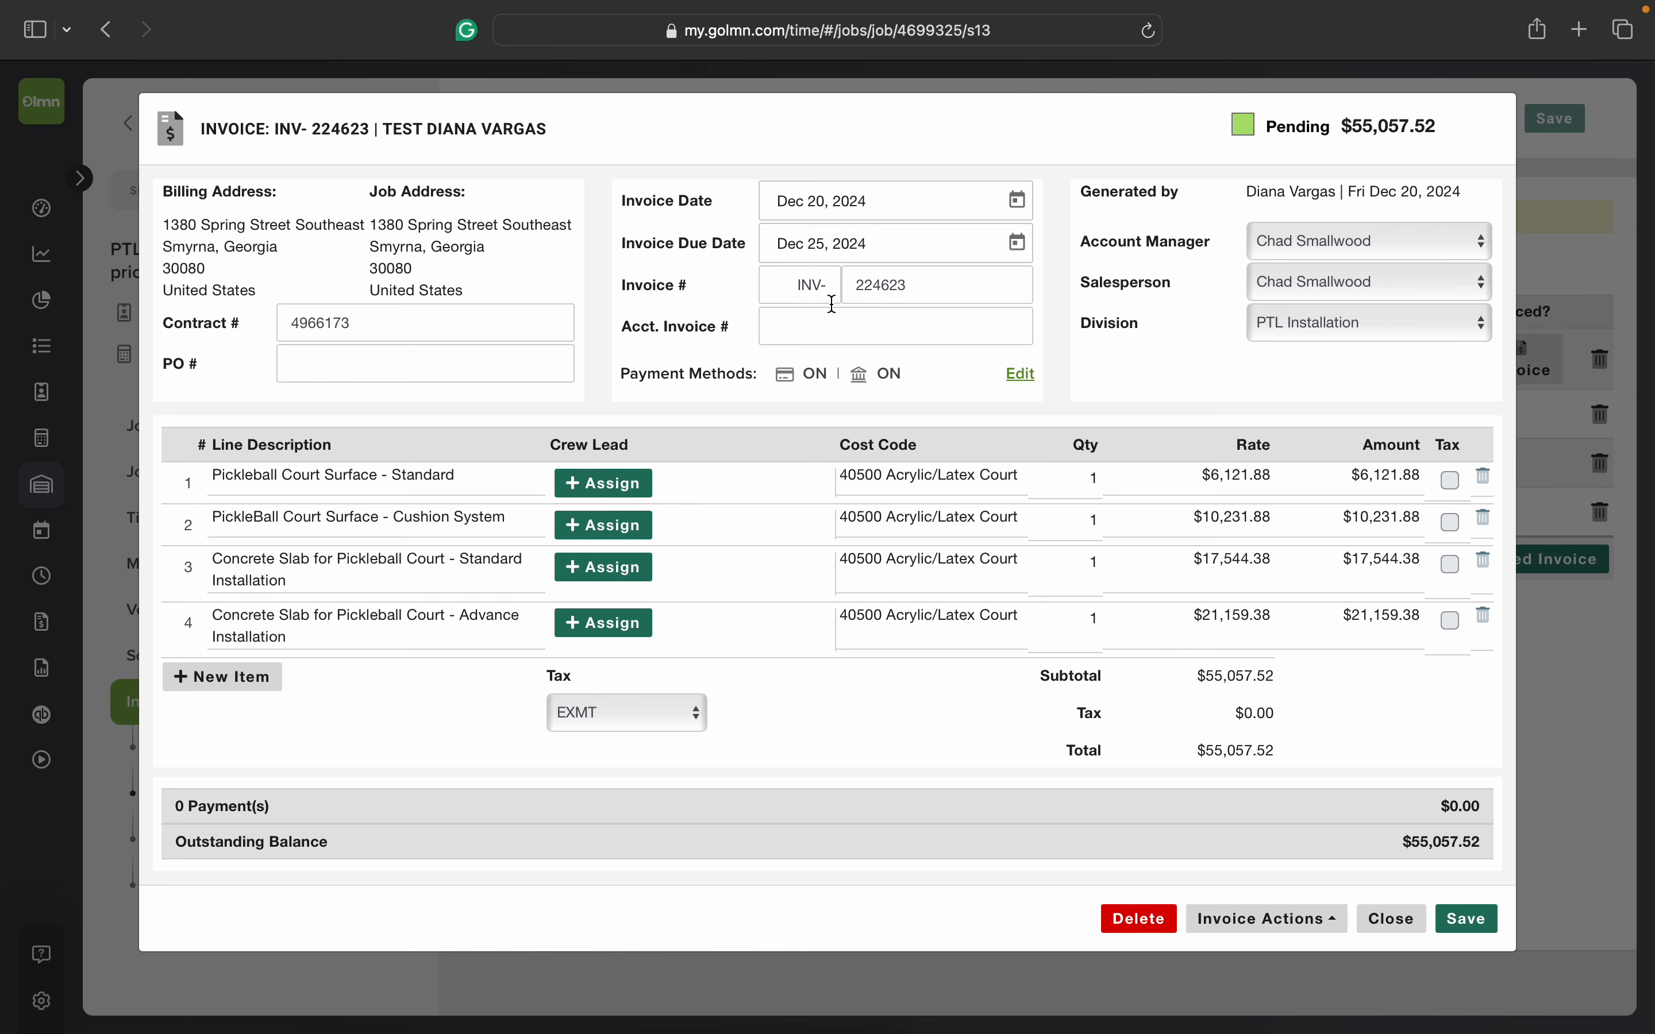
Step: Check the invoice number assigned to the new invoice
left_click(860, 287)
double_click(915, 285)
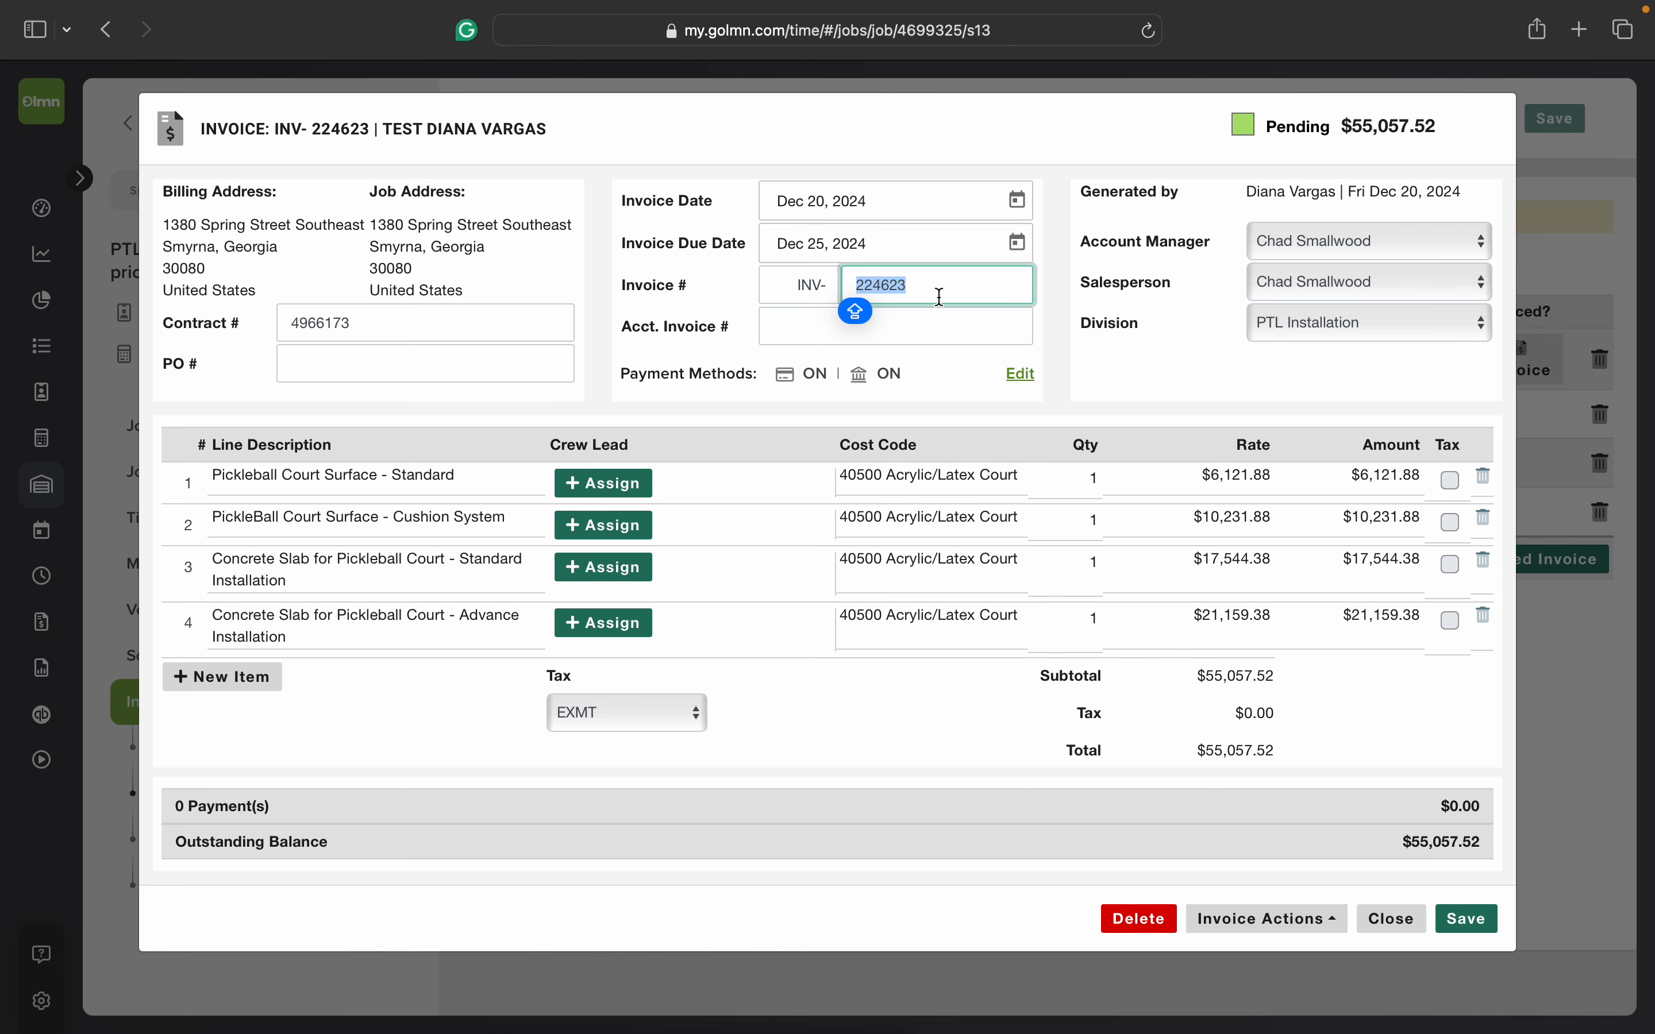
left_click(1039, 327)
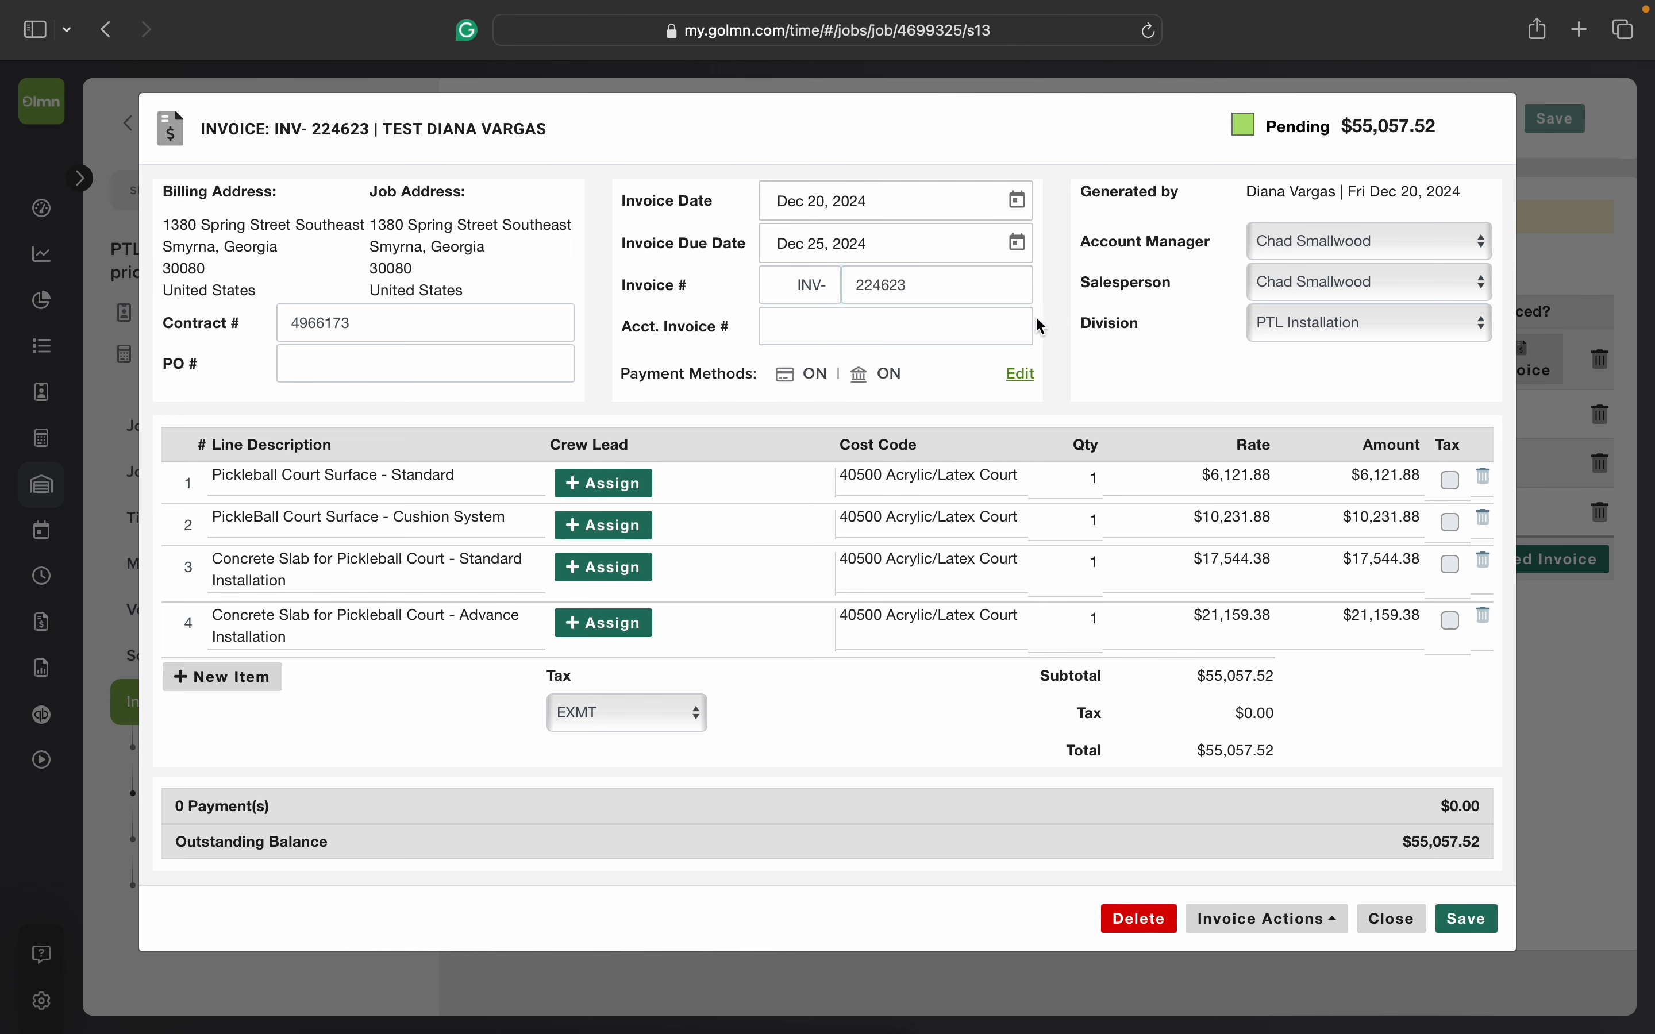
double_click(857, 284)
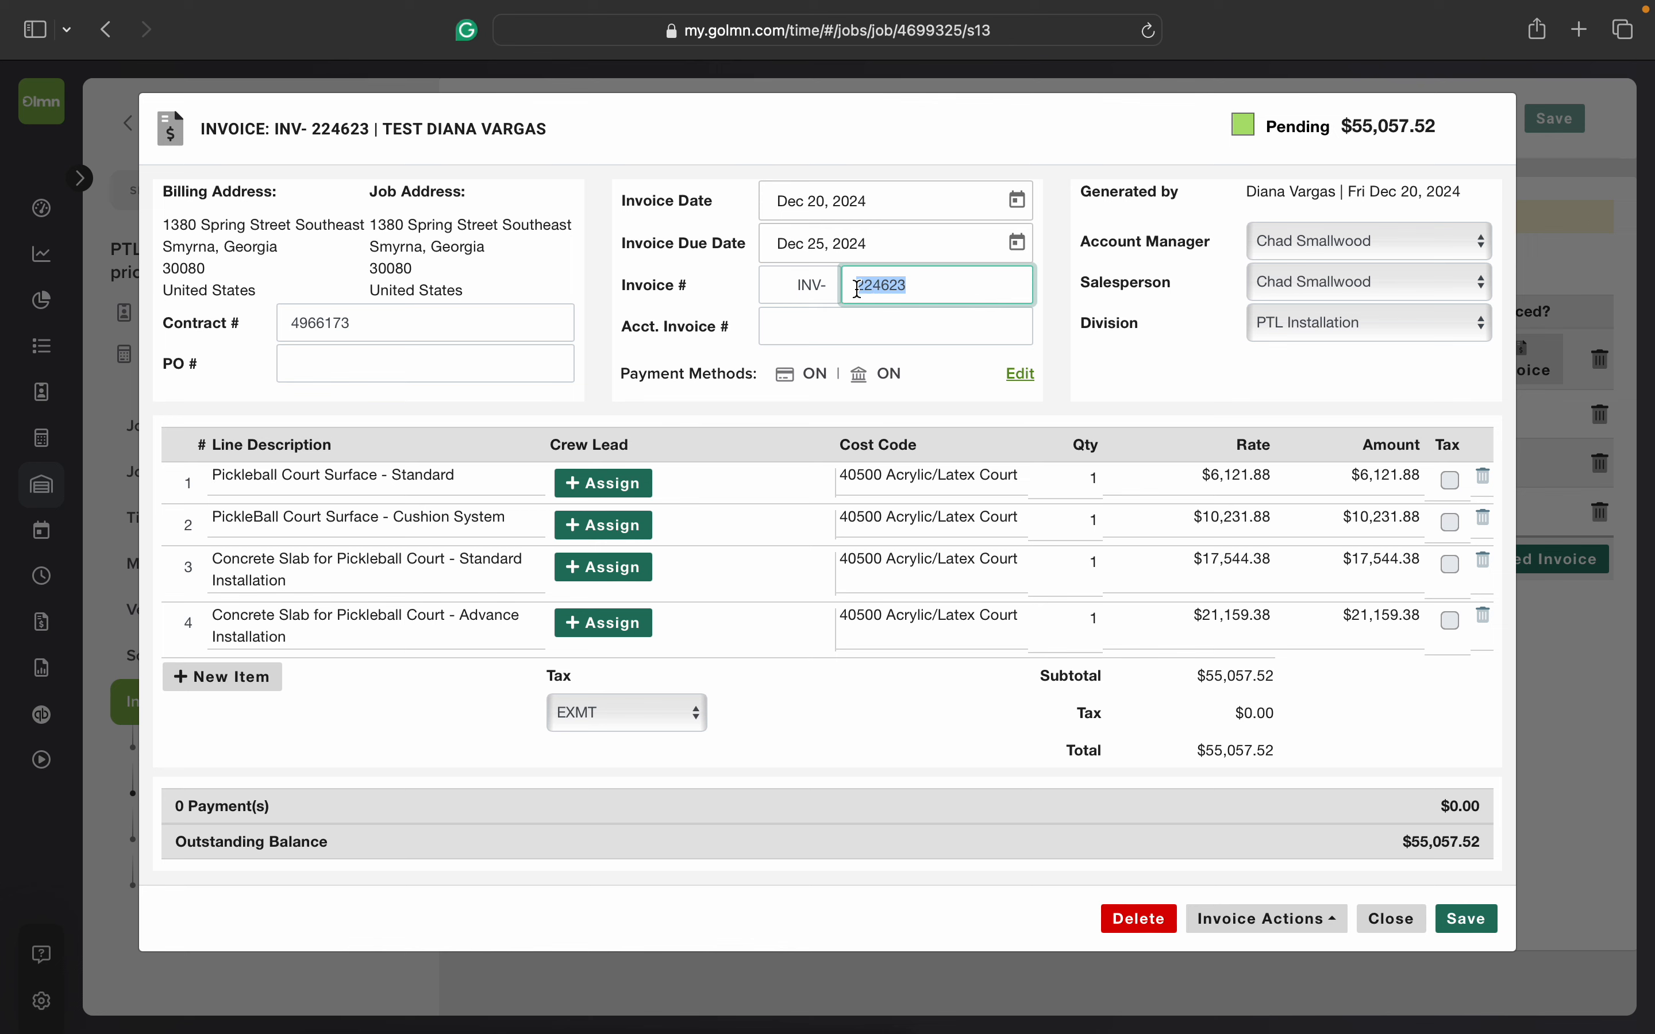
left_click(913, 286)
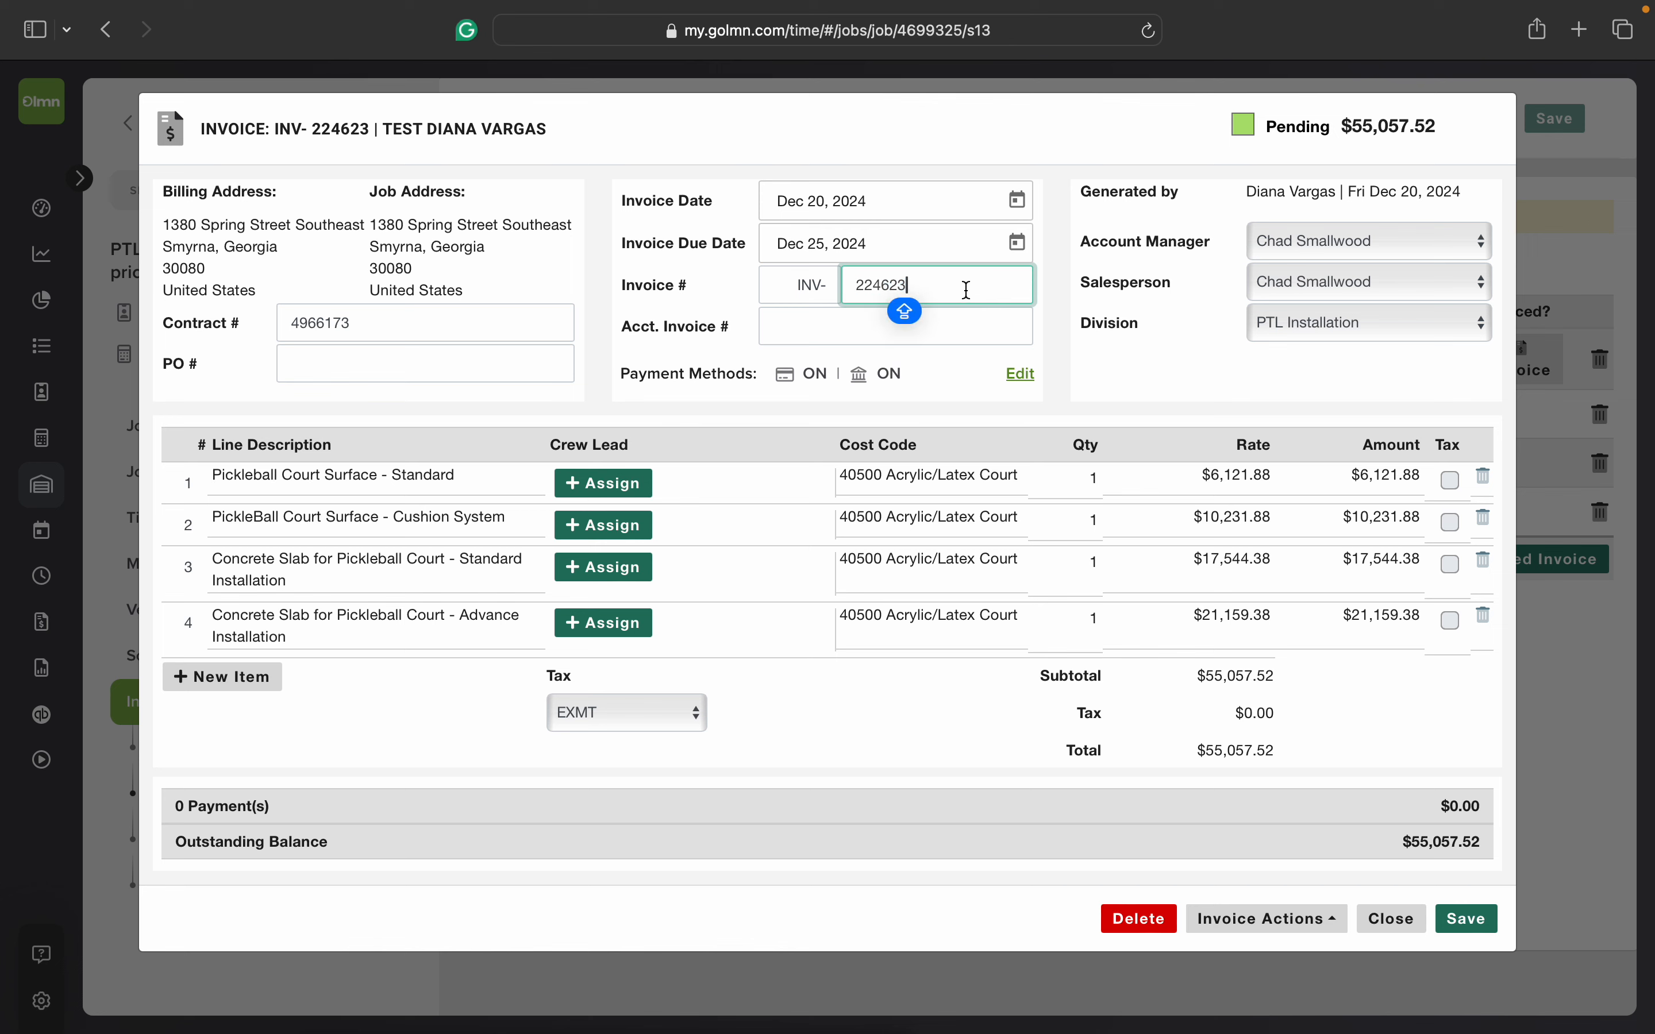
left_click(909, 285)
left_click(1054, 341)
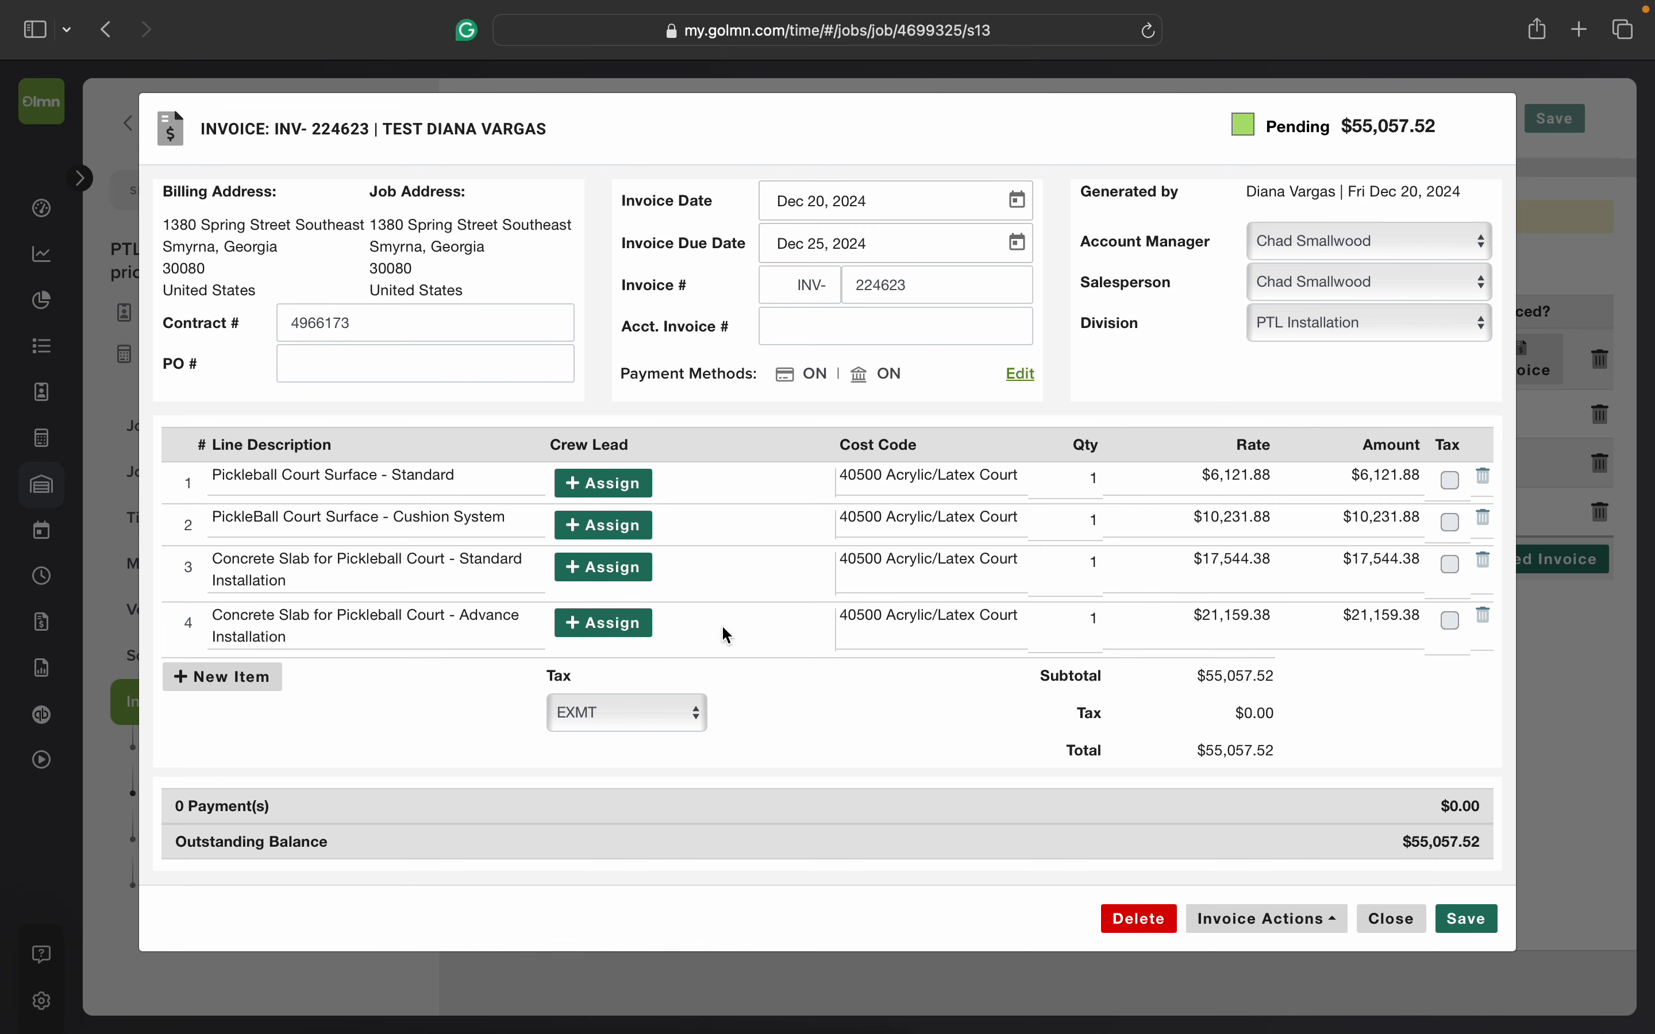
Step: Review the cost codes of the first three invoice lines, keeping 40500 Acrylic/Latex Court selected on the first two
left_click(915, 471)
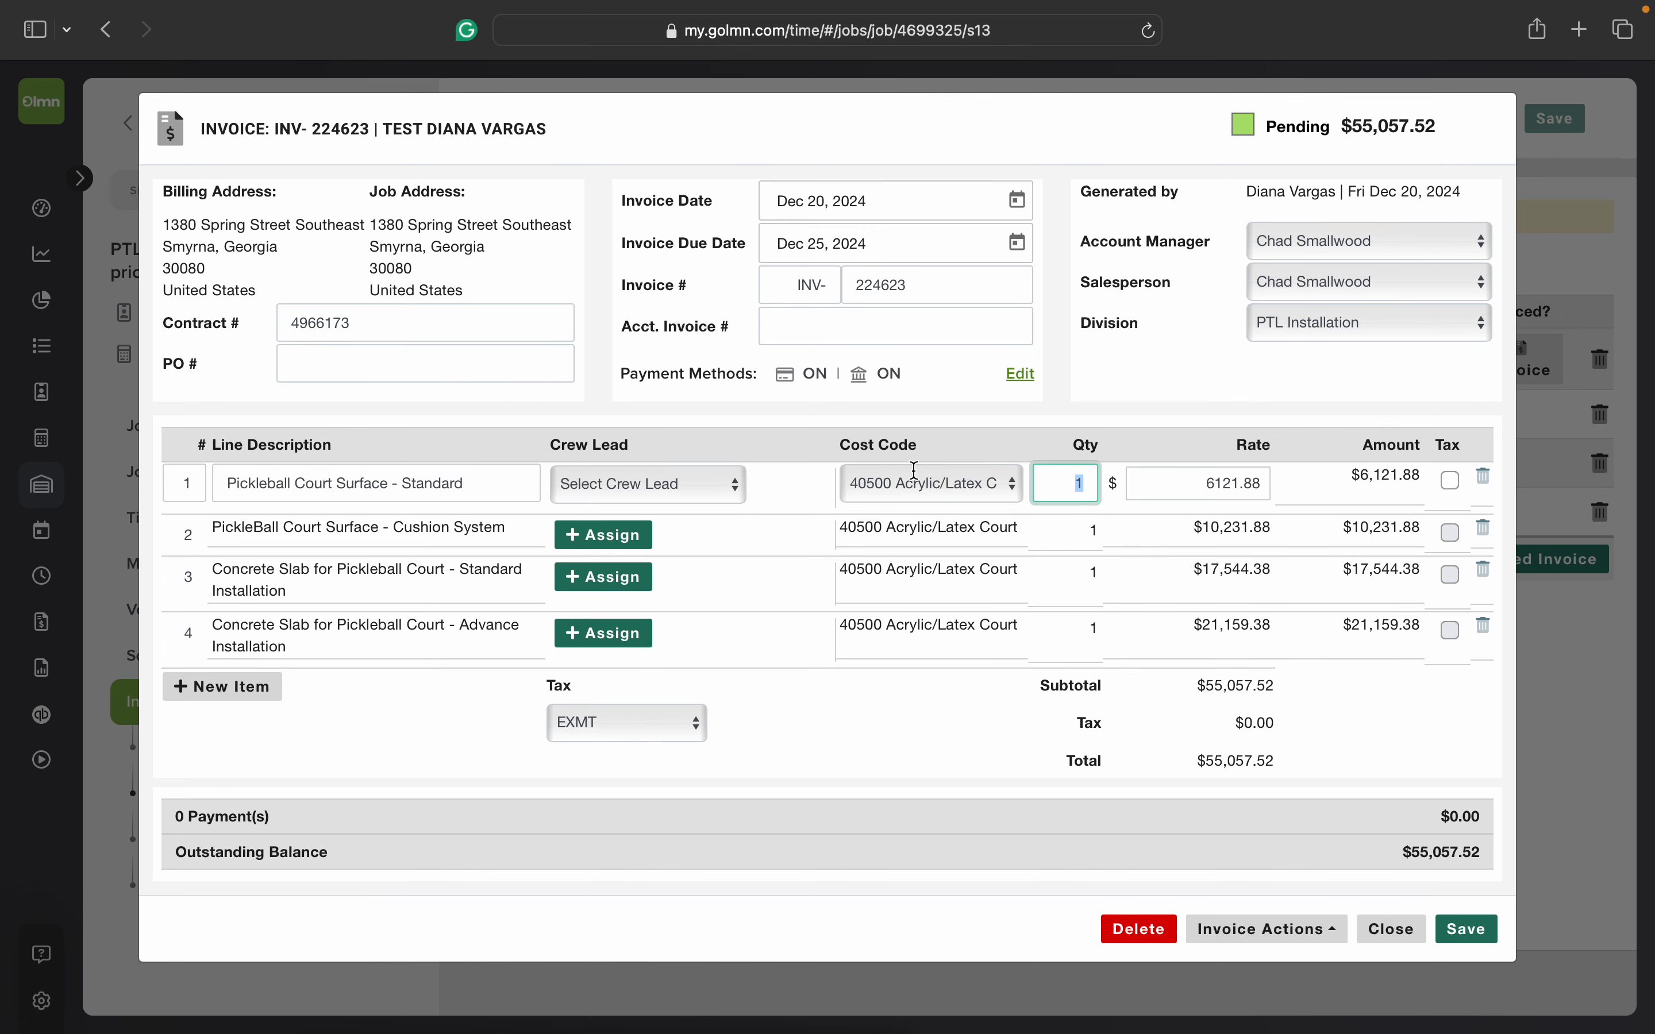
left_click(1007, 492)
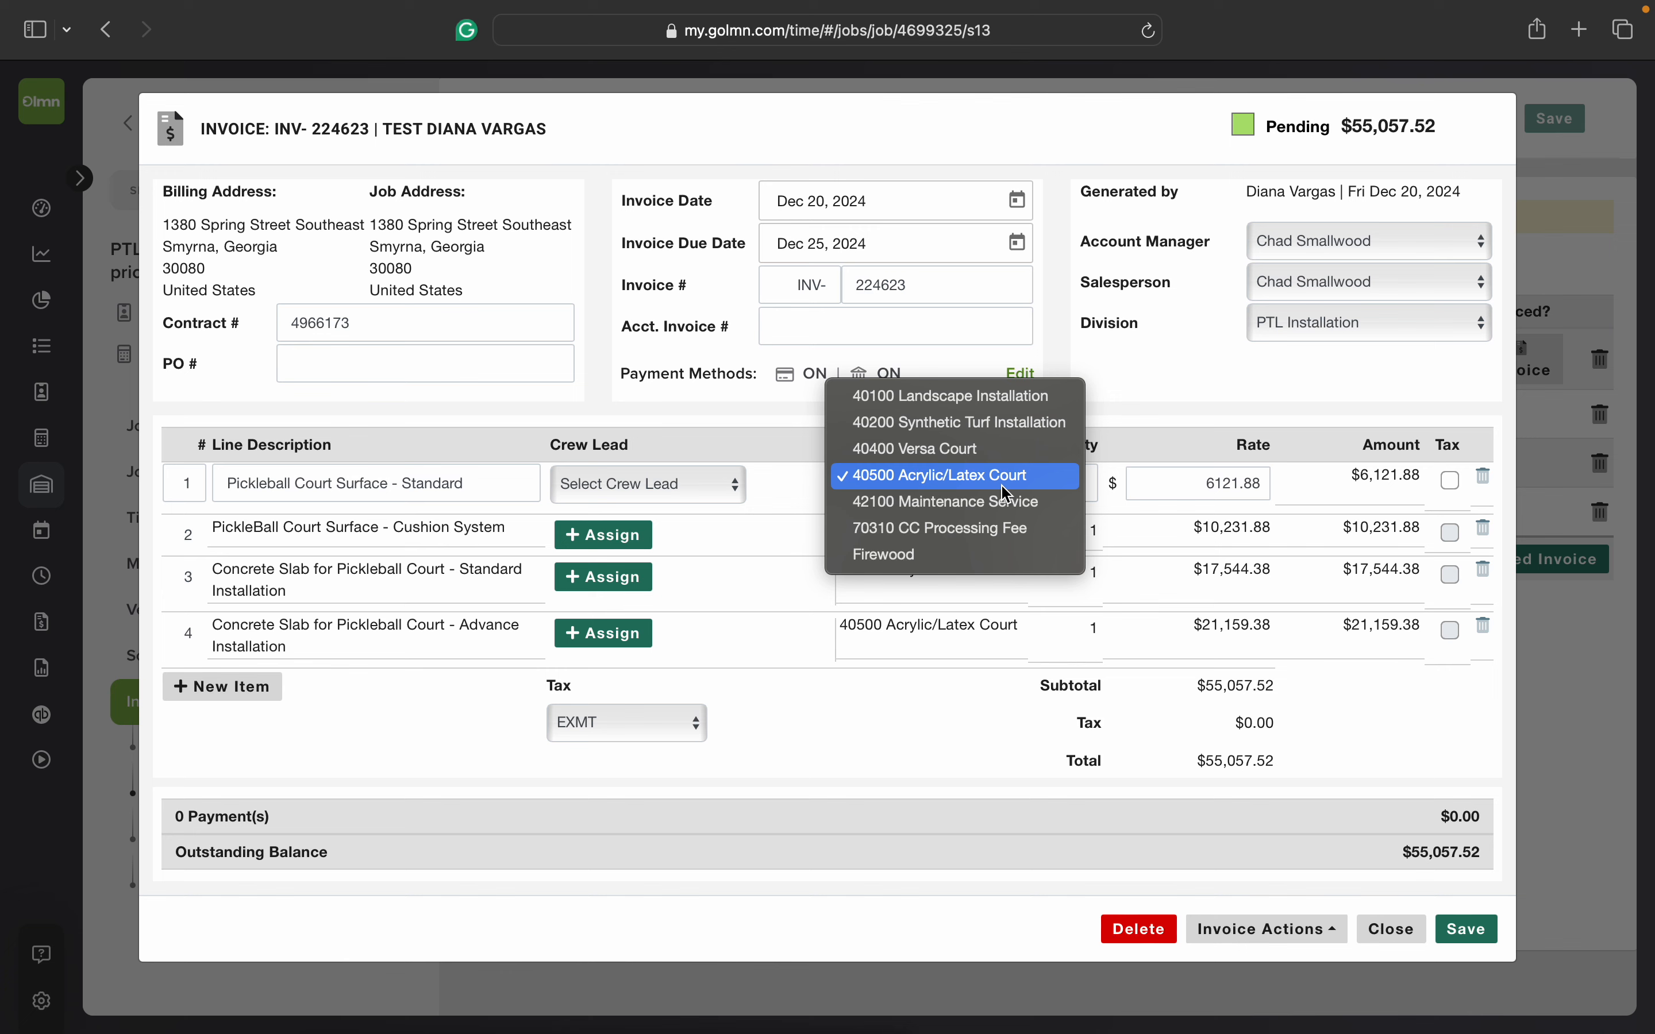
left_click(954, 479)
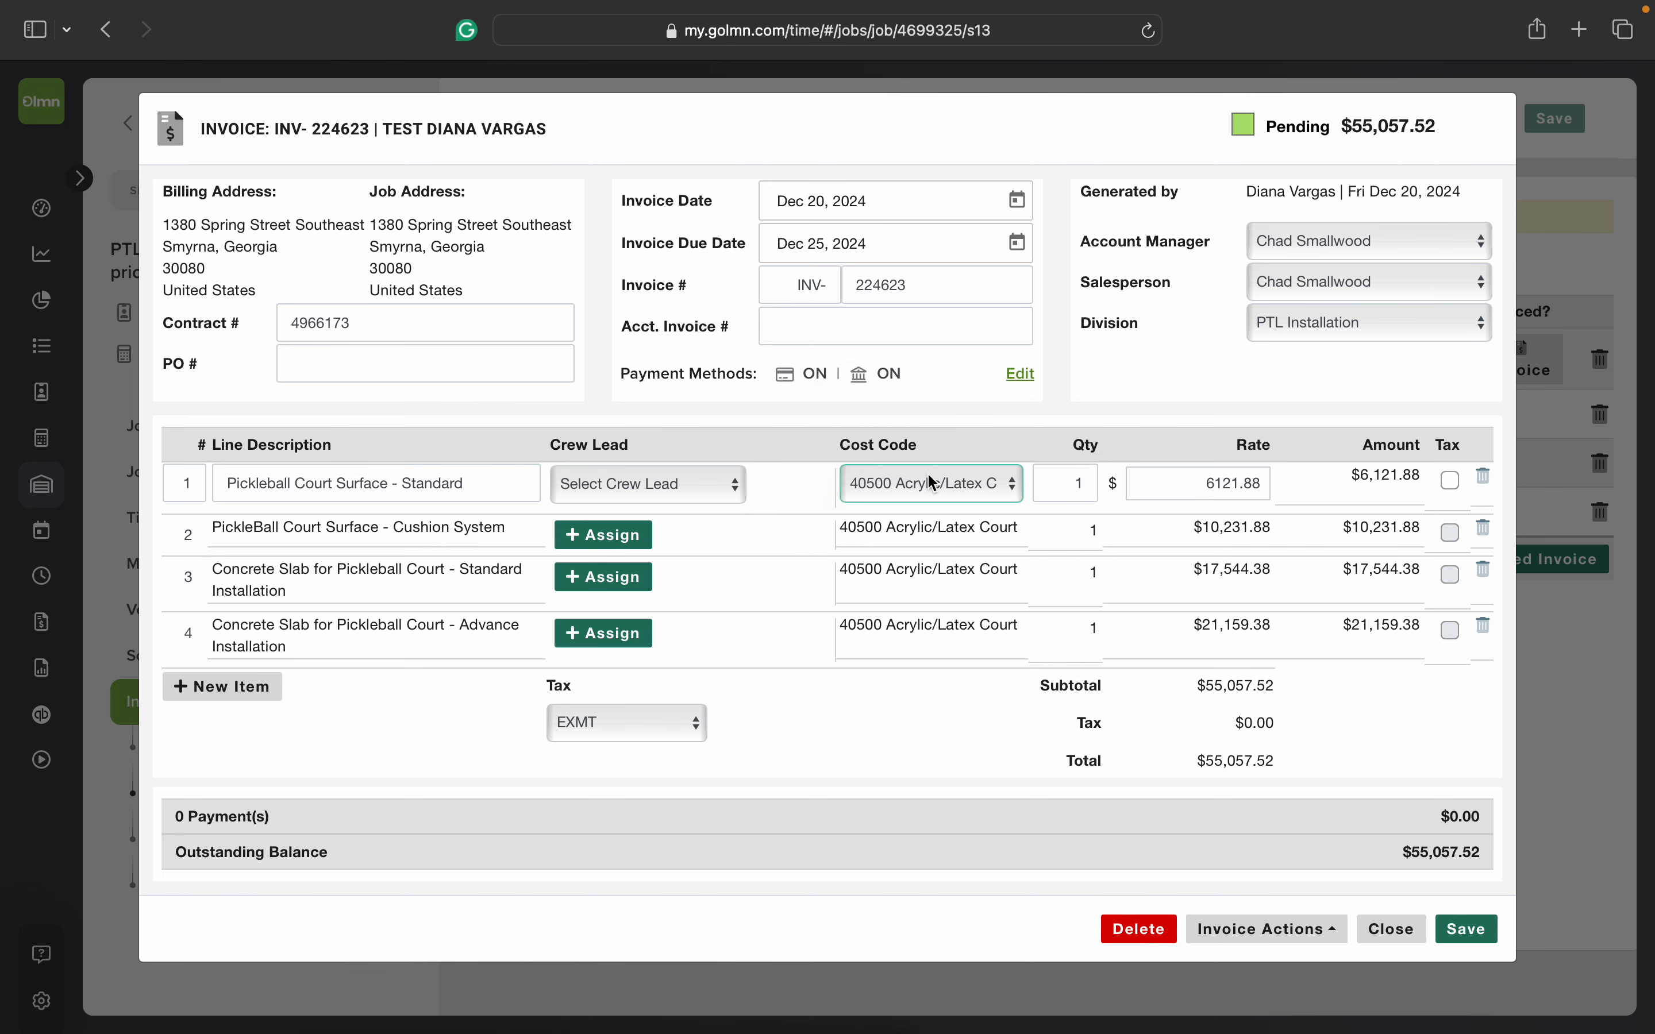
left_click(888, 535)
left_click(943, 532)
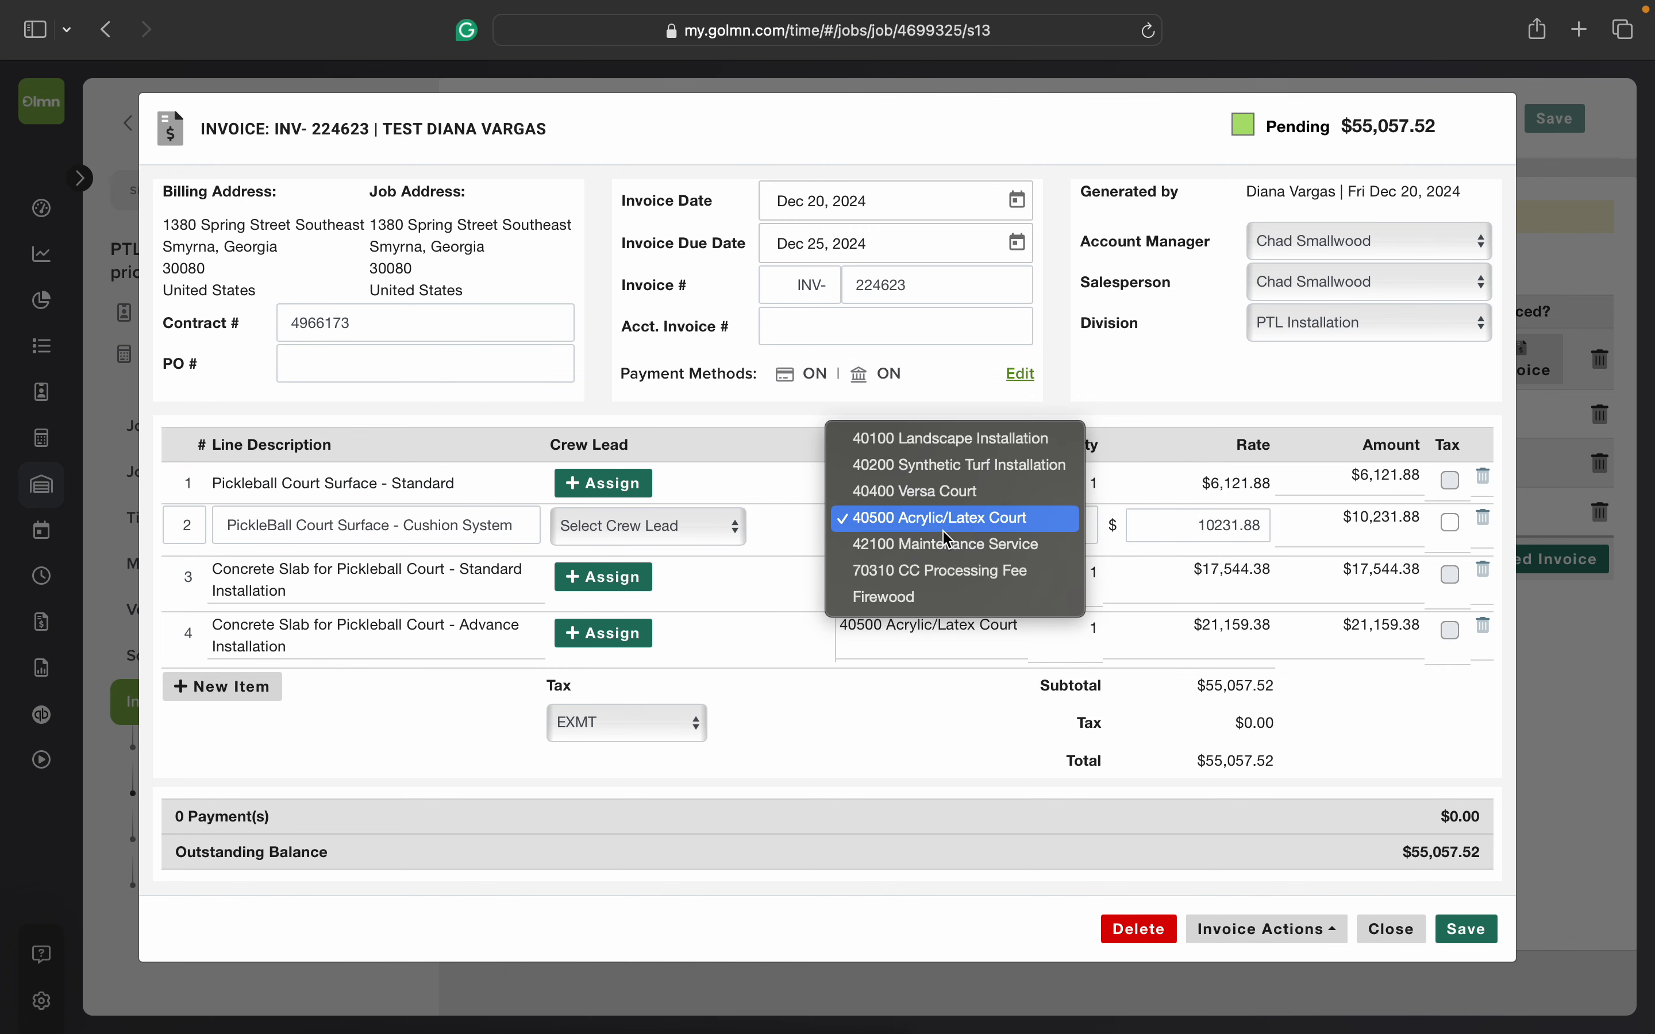
left_click(950, 517)
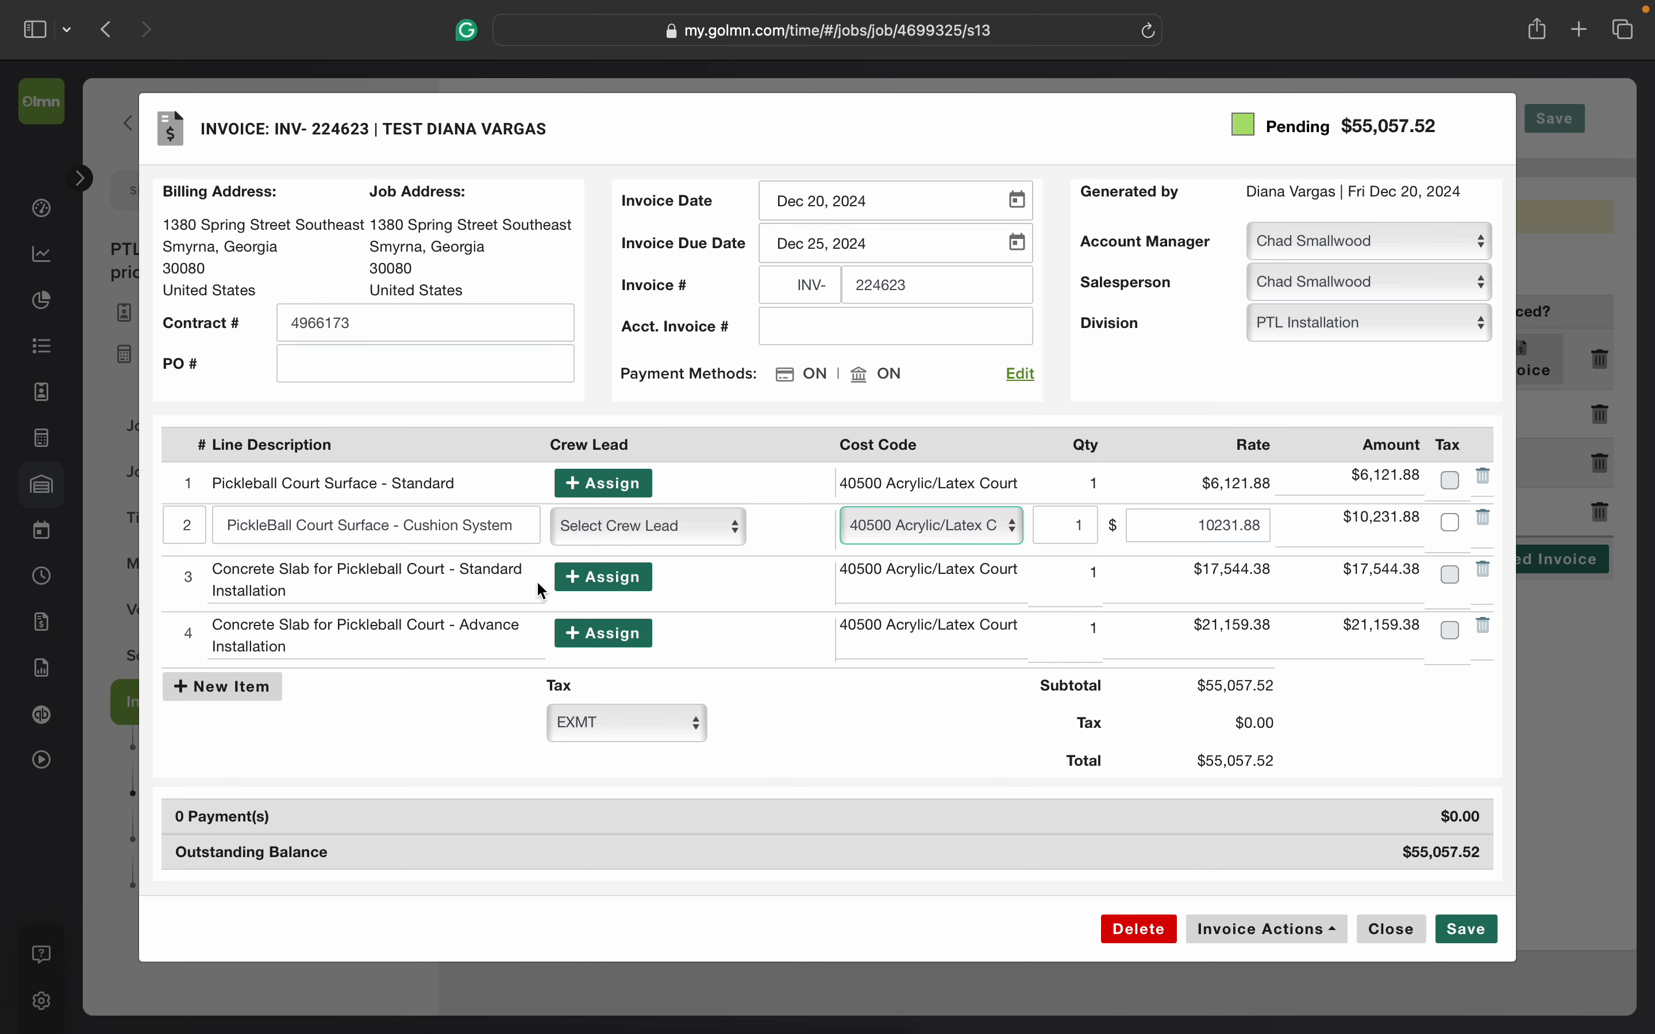
left_click(890, 578)
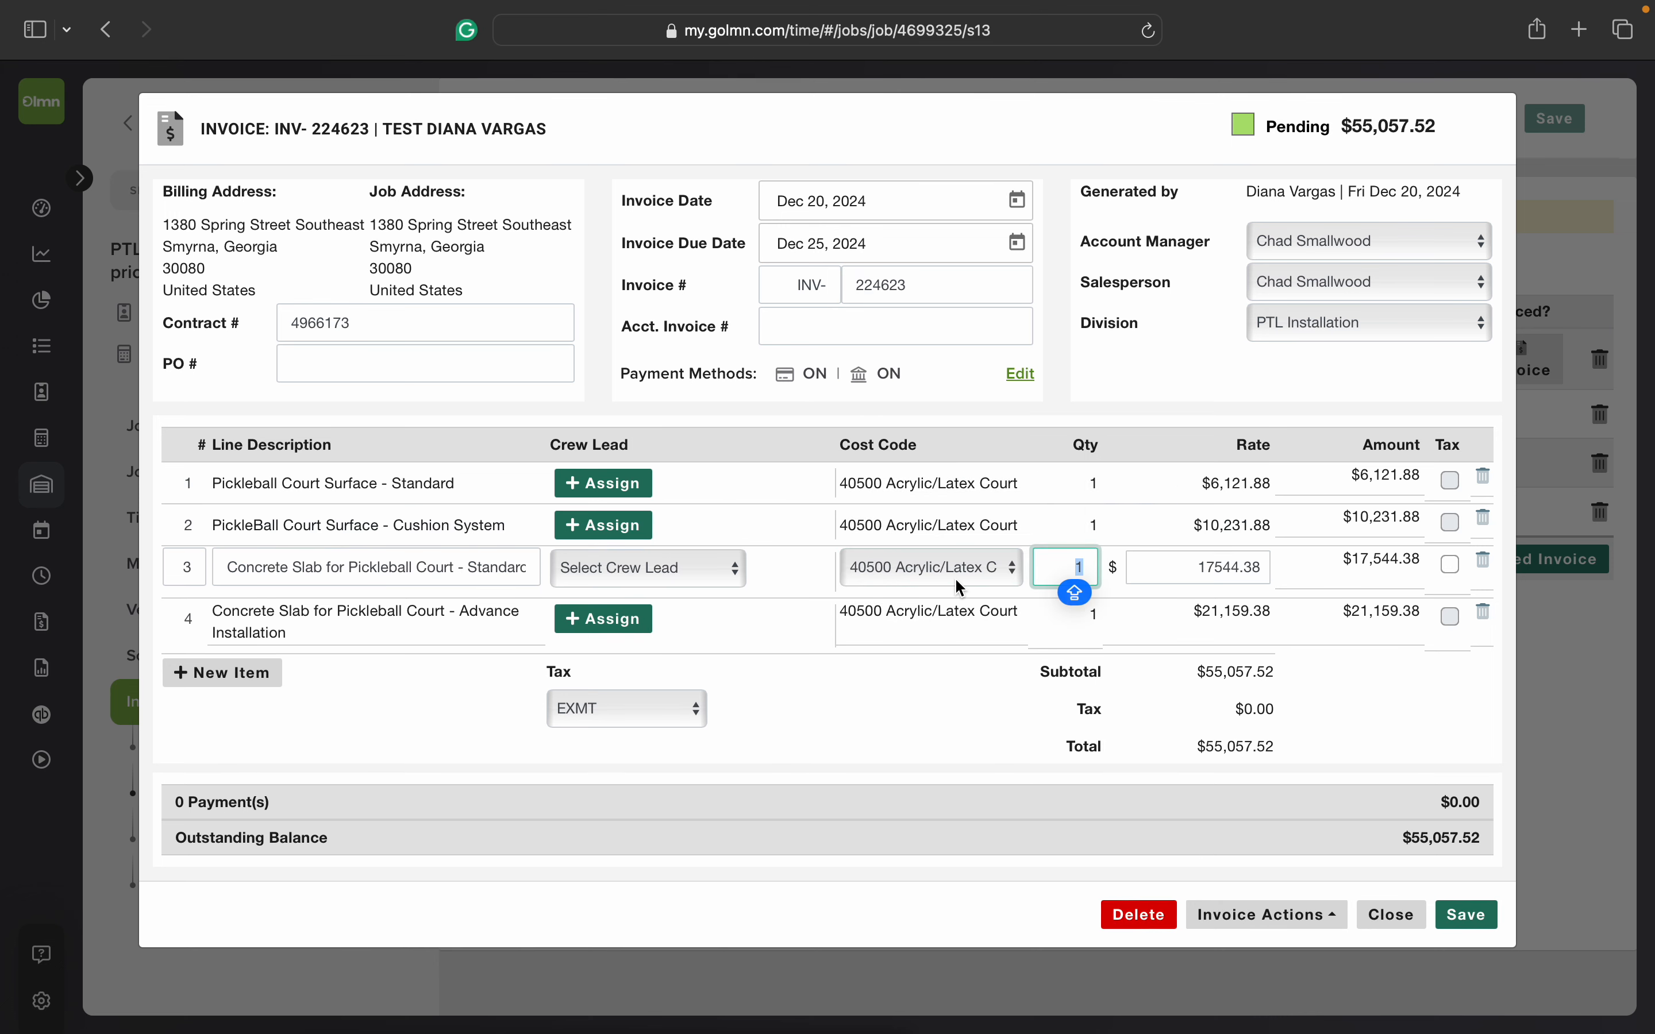
left_click(888, 674)
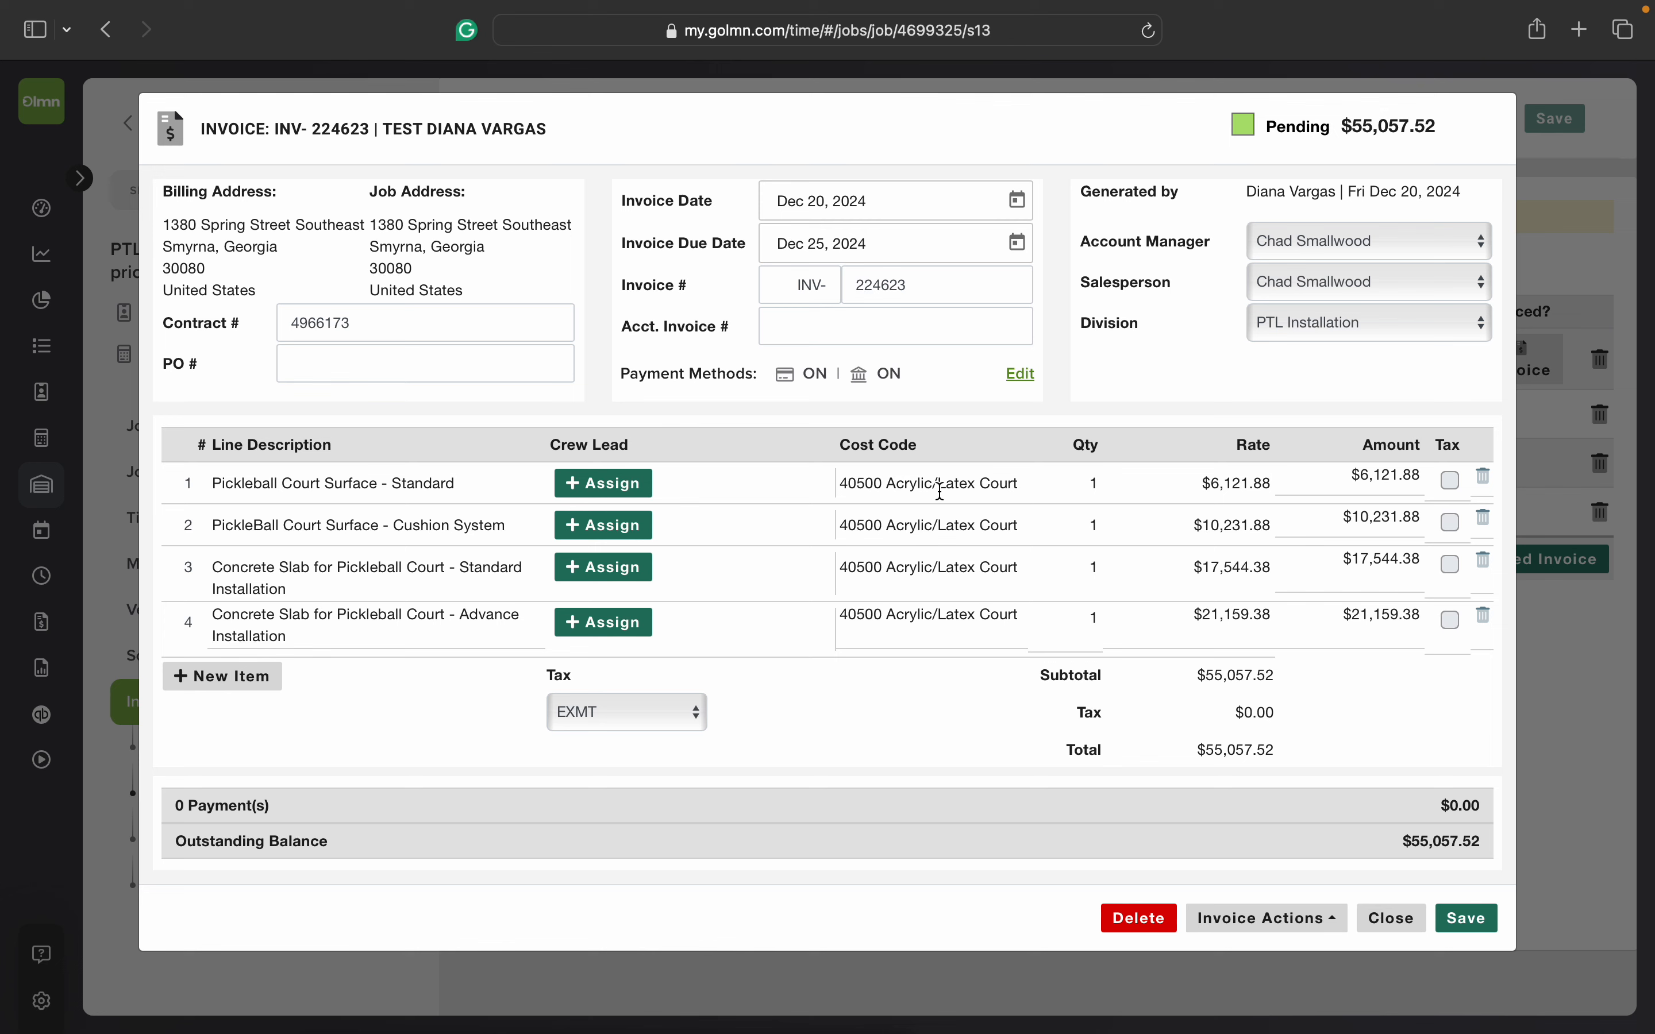
Step: Advance the invoice's status to Review and on to Approved
left_click(1216, 925)
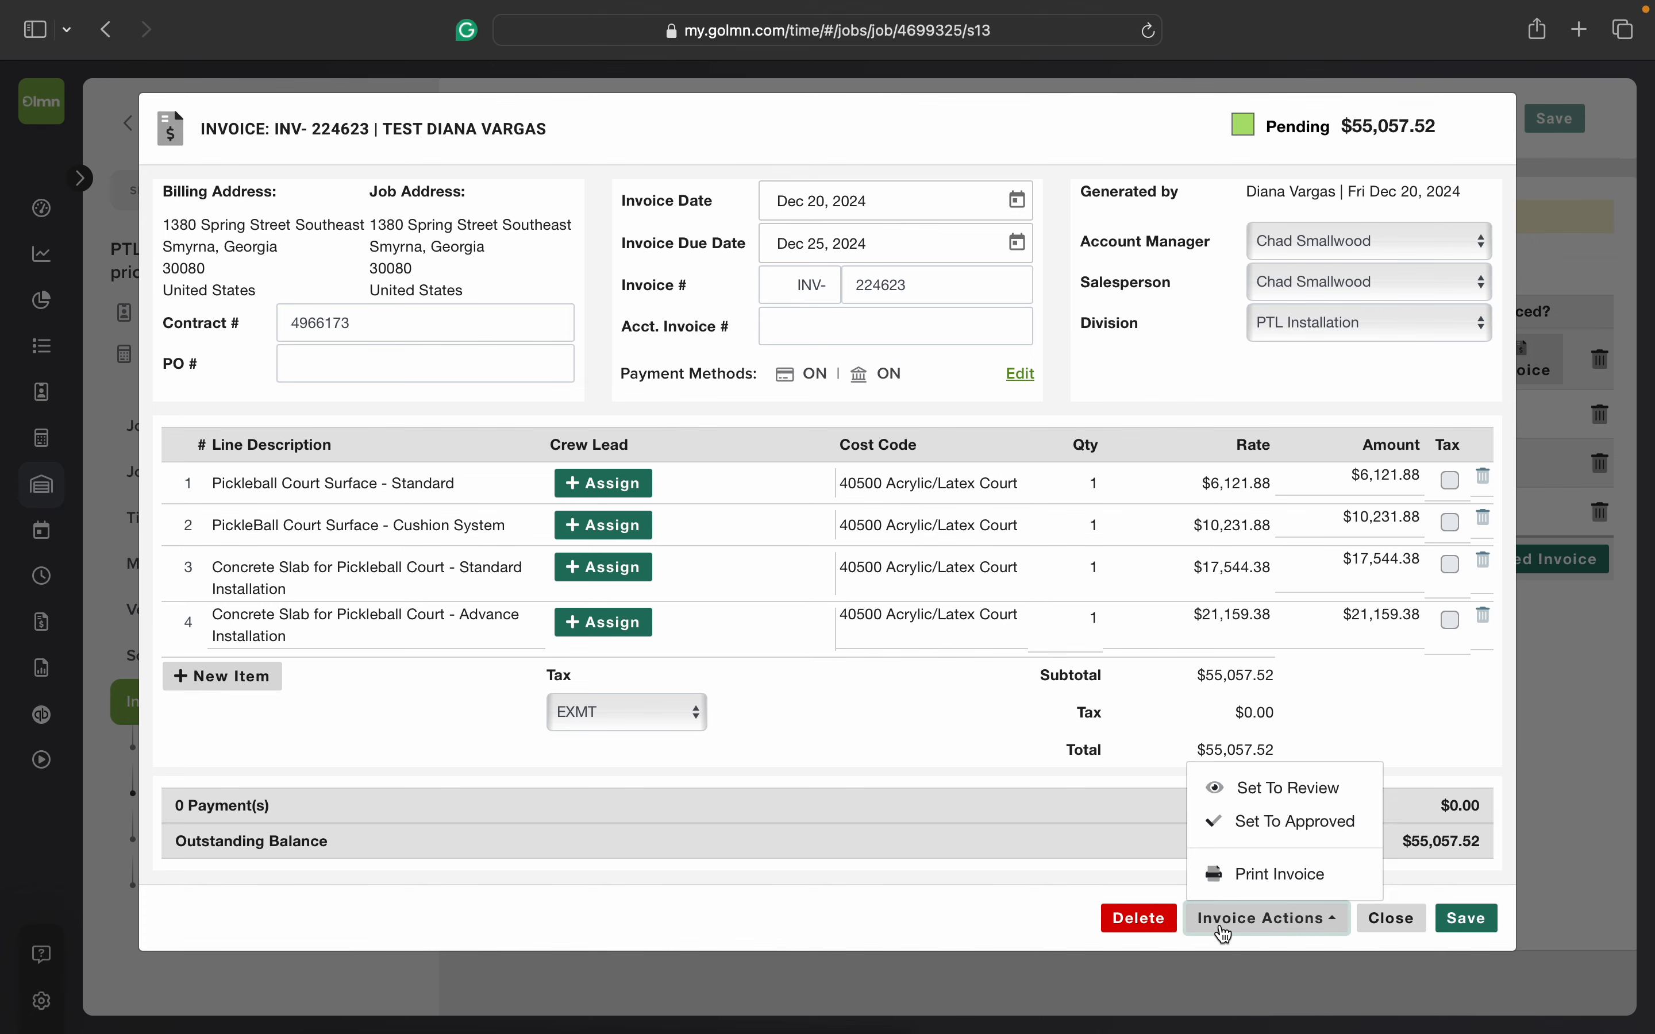
left_click(1264, 802)
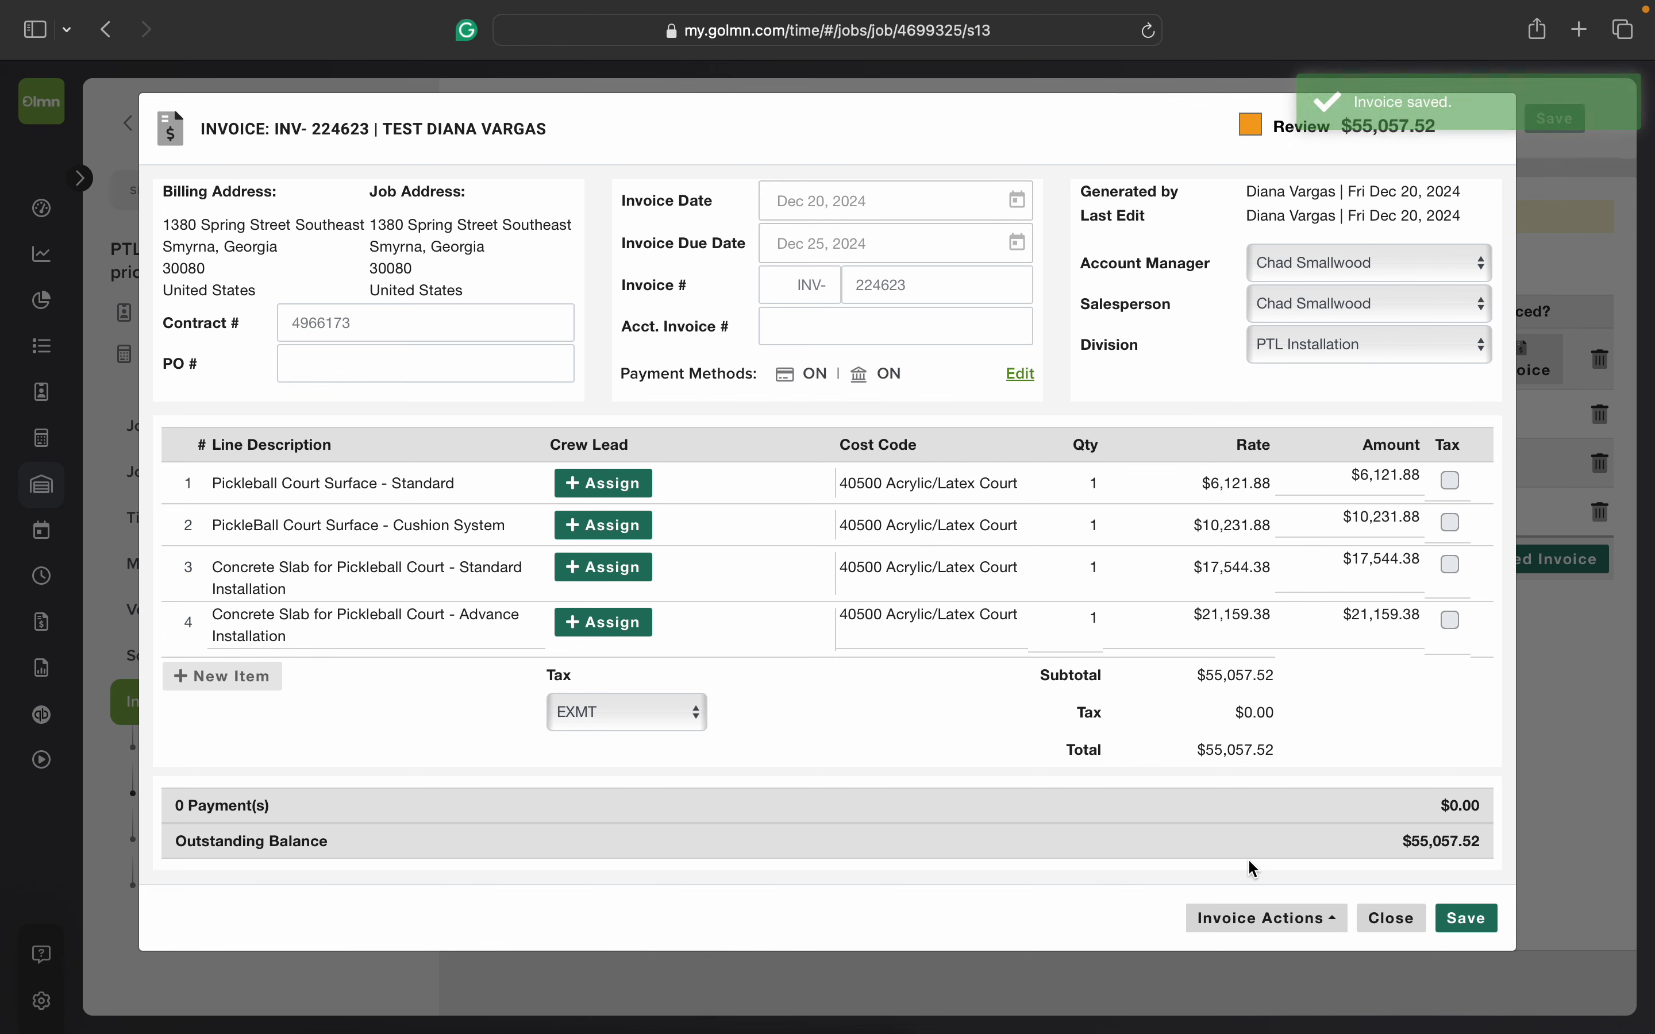
left_click(1263, 919)
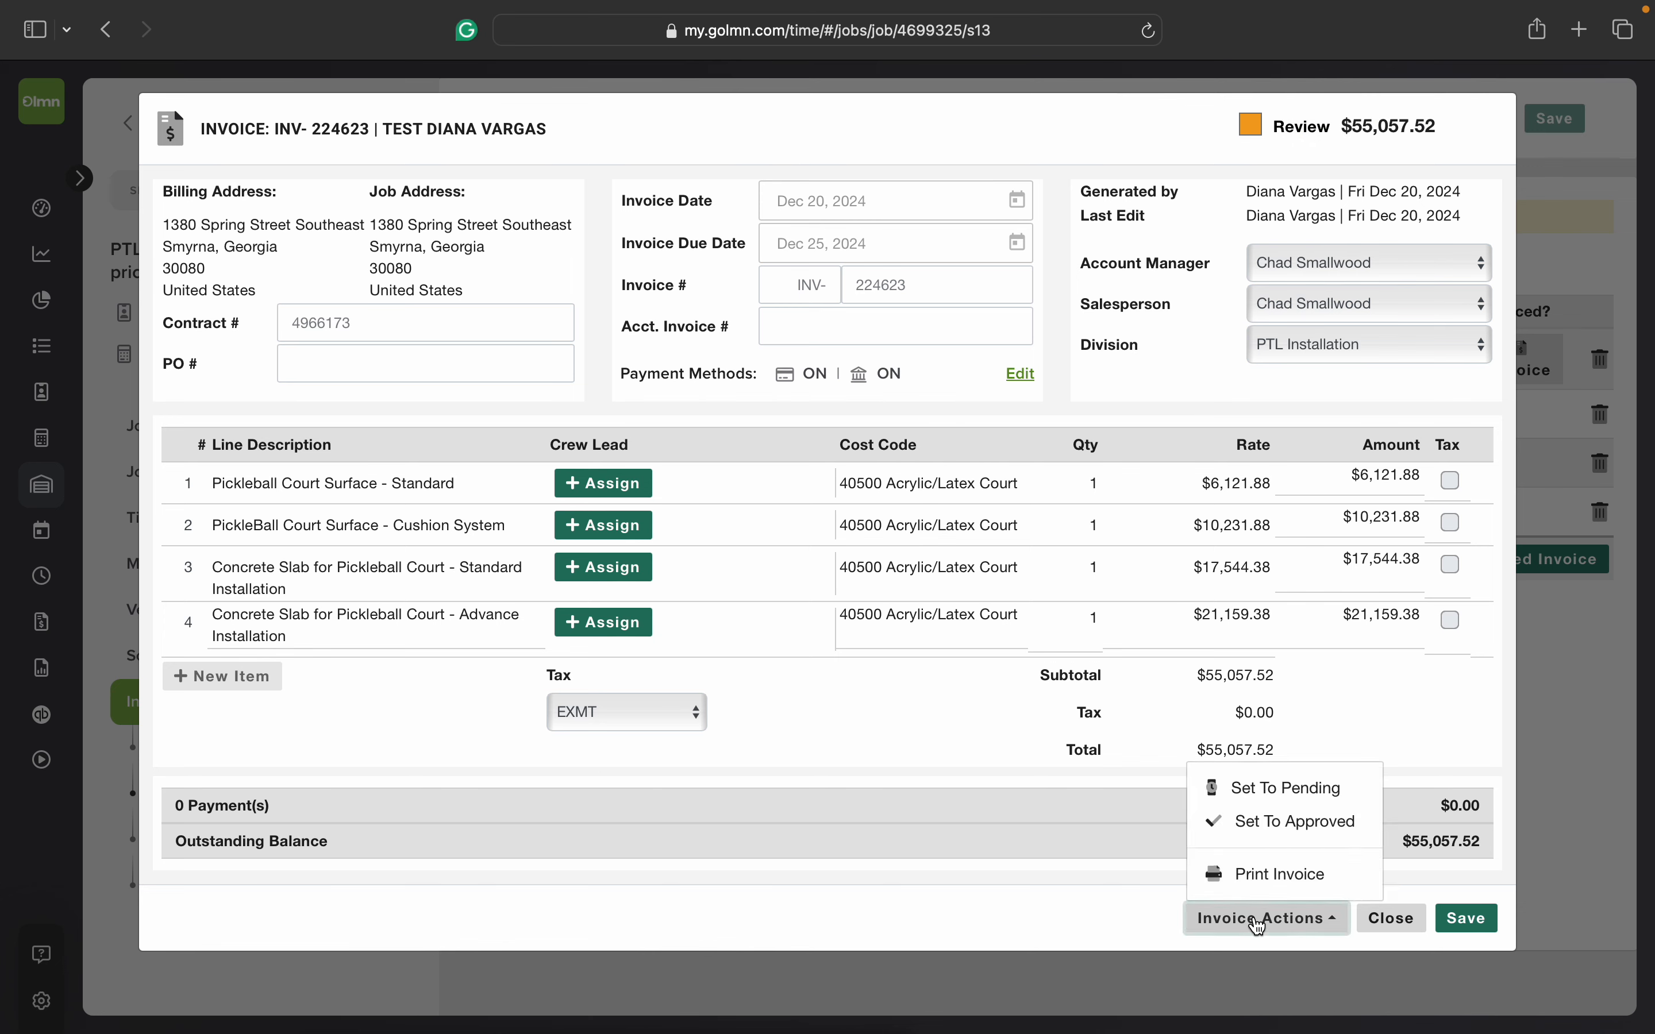
left_click(1308, 829)
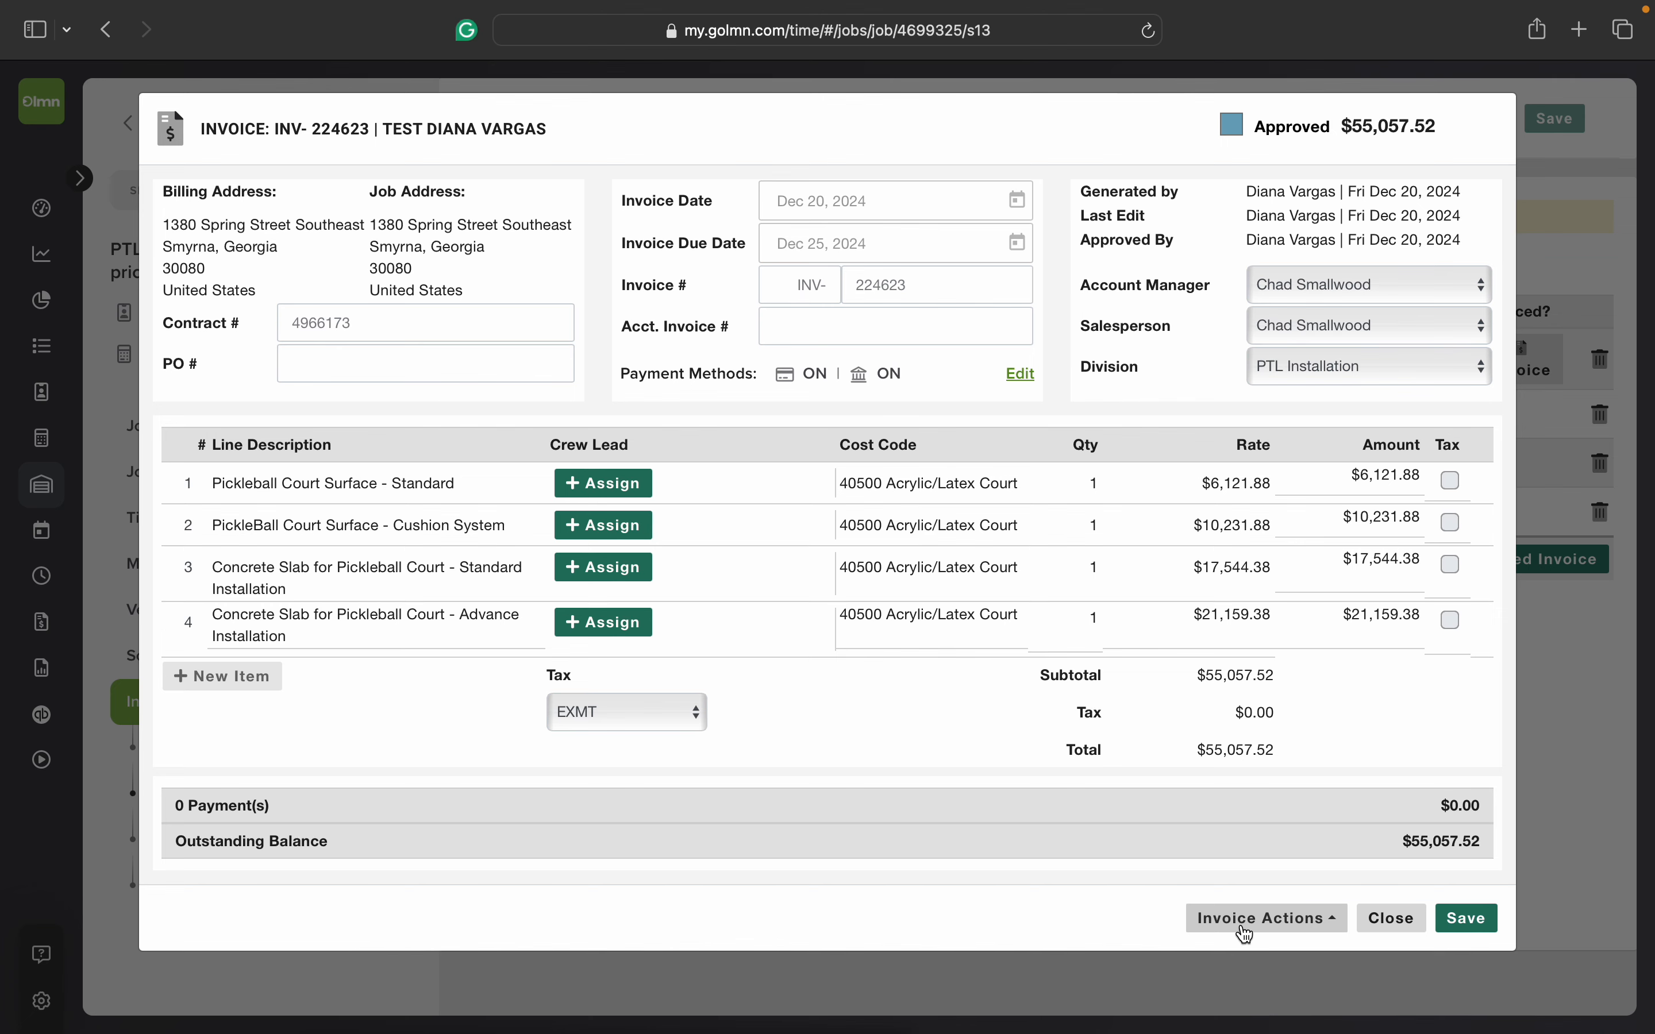
Step: Export the approved invoice to QB, check its status, and save the invoice
left_click(1246, 931)
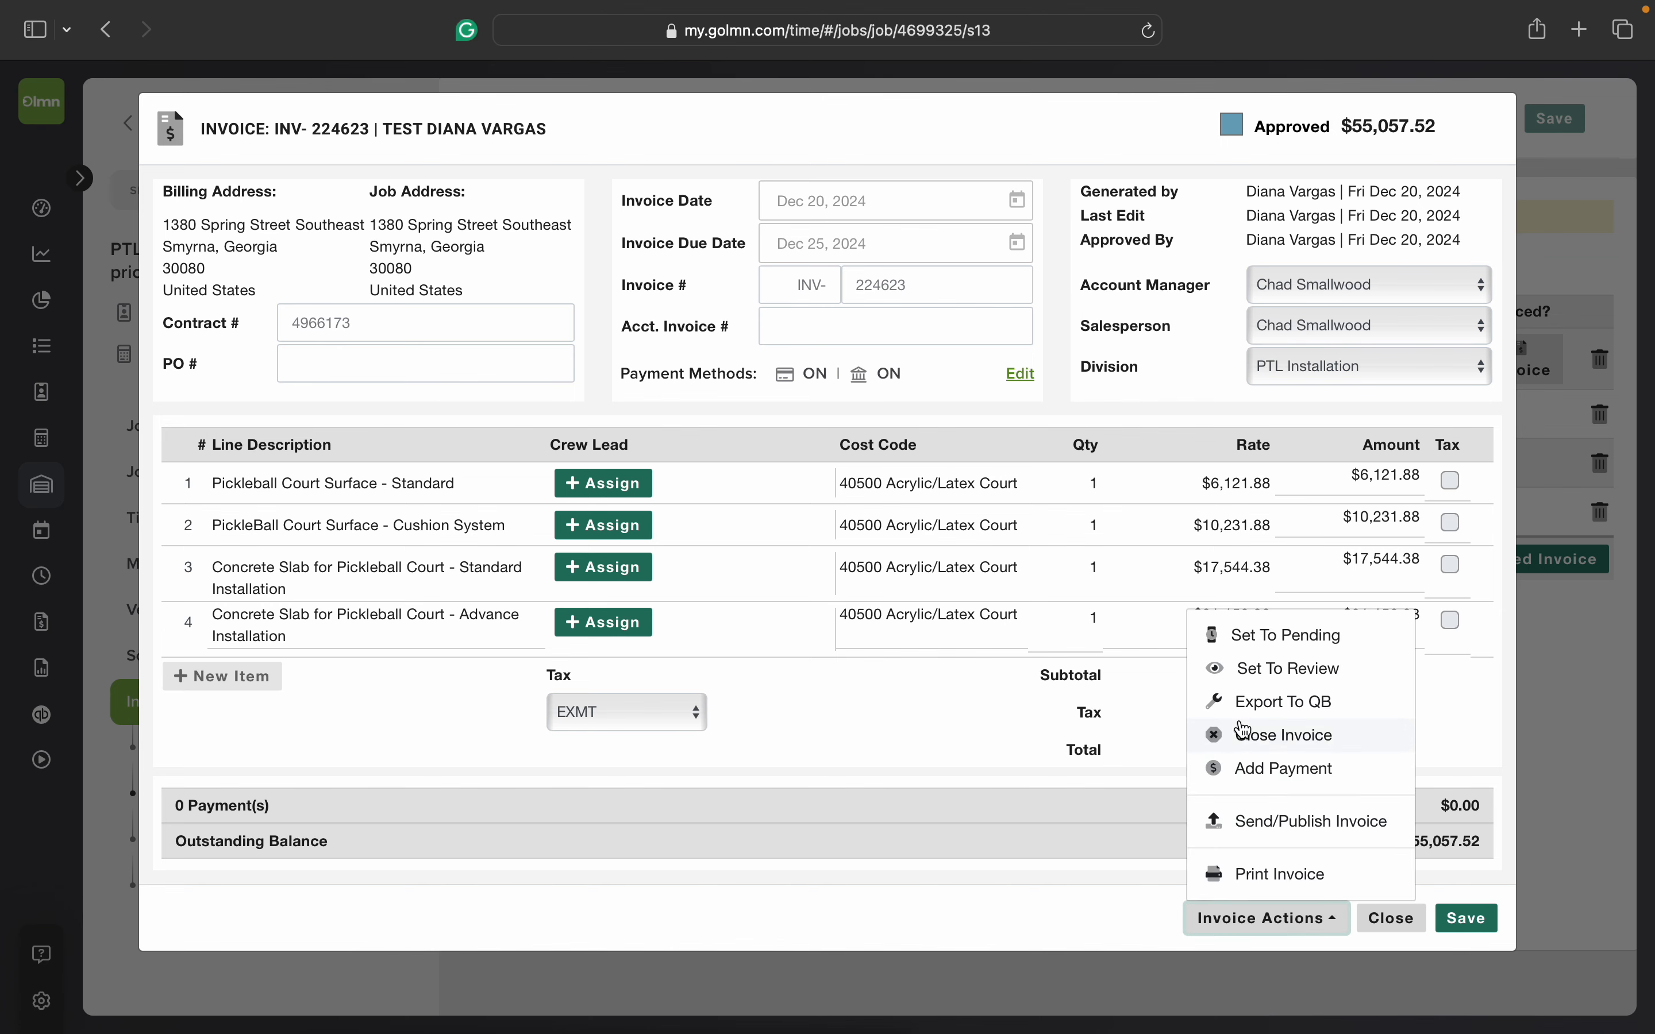
left_click(1276, 704)
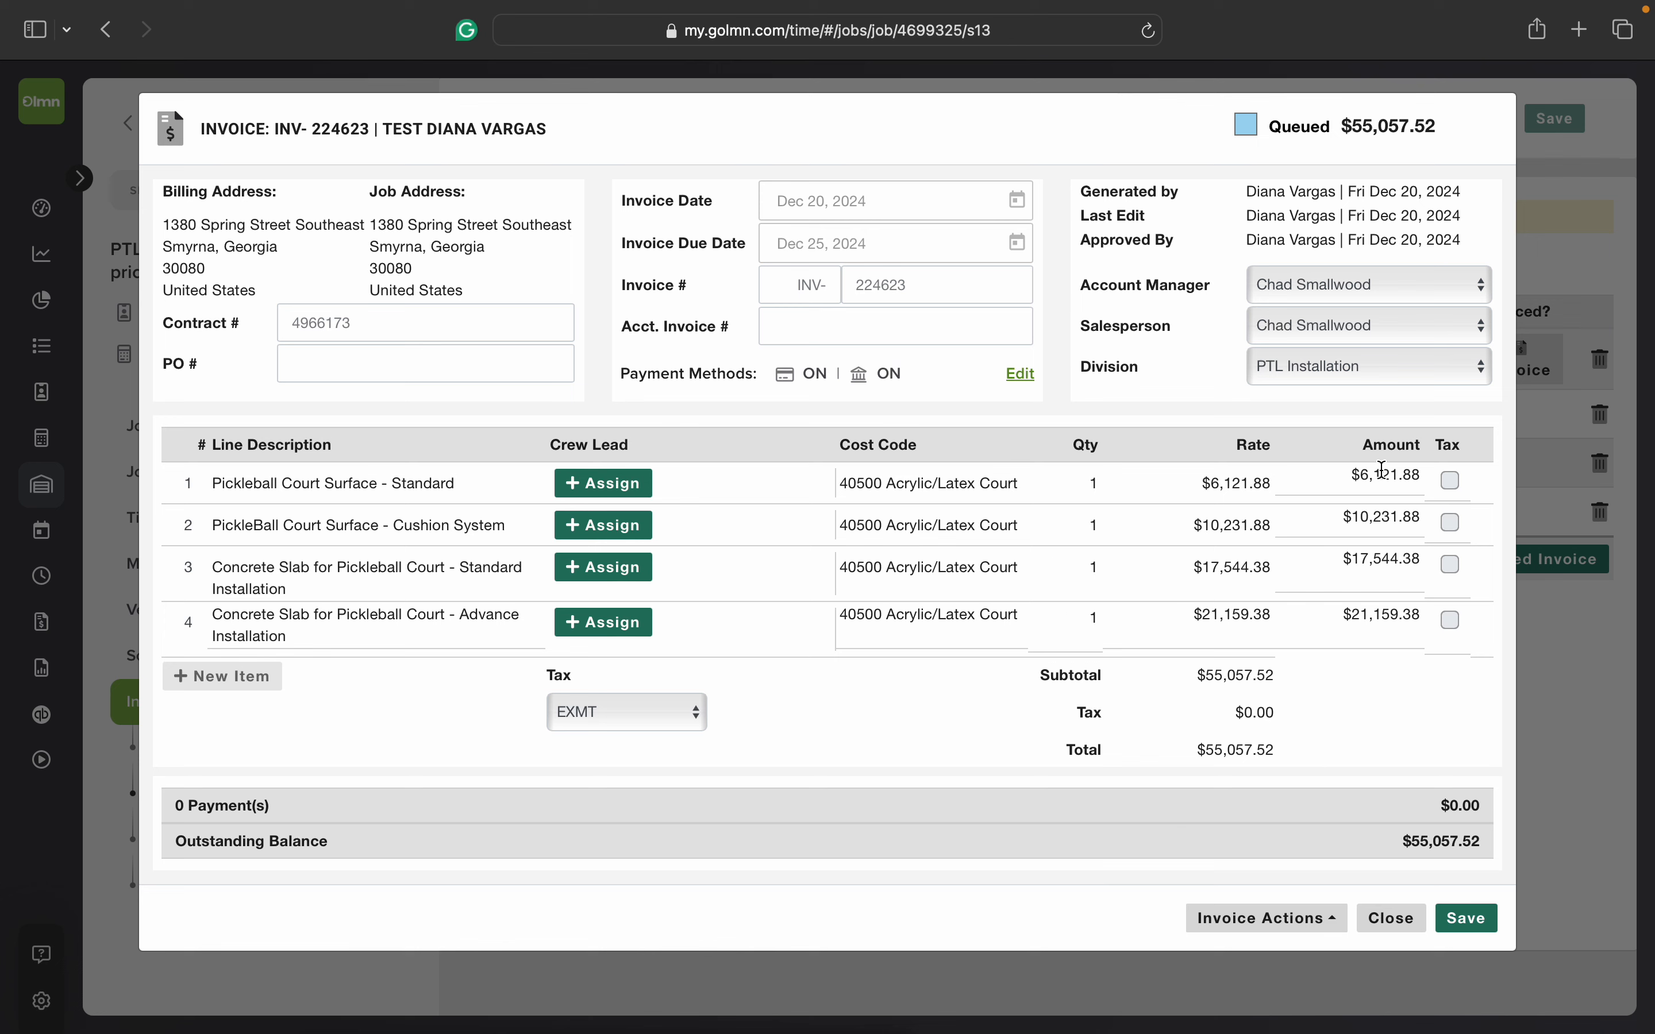
left_click_drag(1338, 130, 1262, 127)
left_click(1324, 133)
double_click(1327, 132)
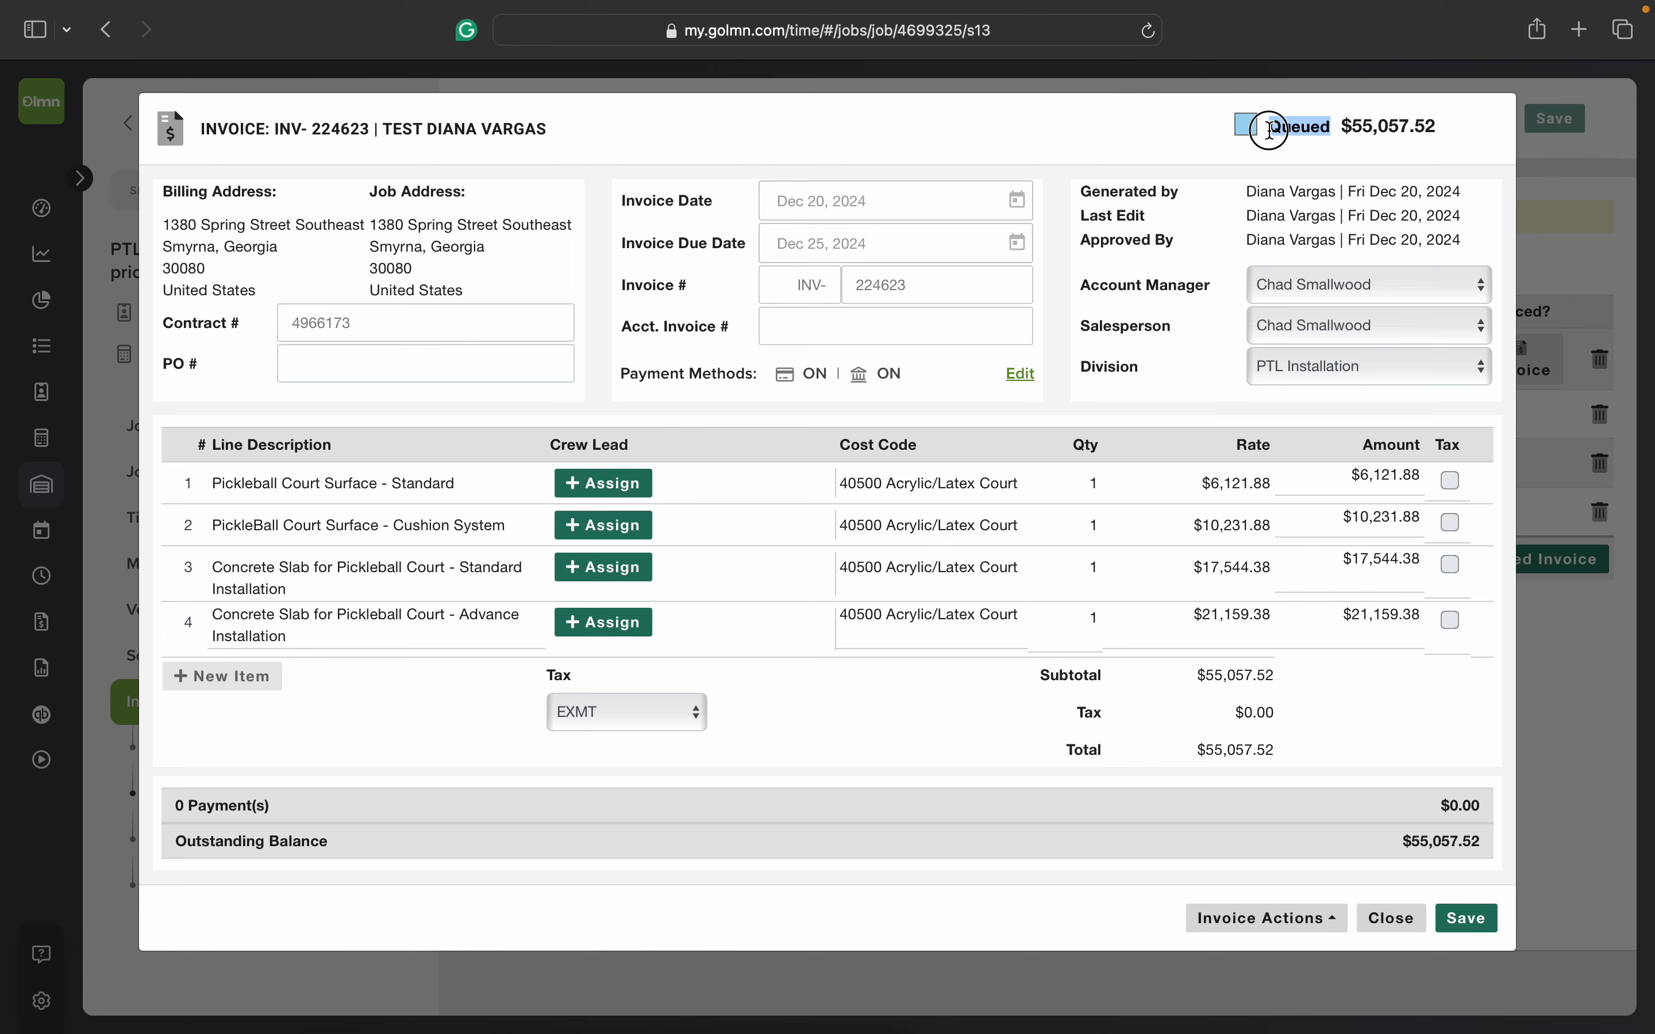
left_click(1335, 140)
left_click_drag(1333, 136, 1265, 135)
left_click(1467, 919)
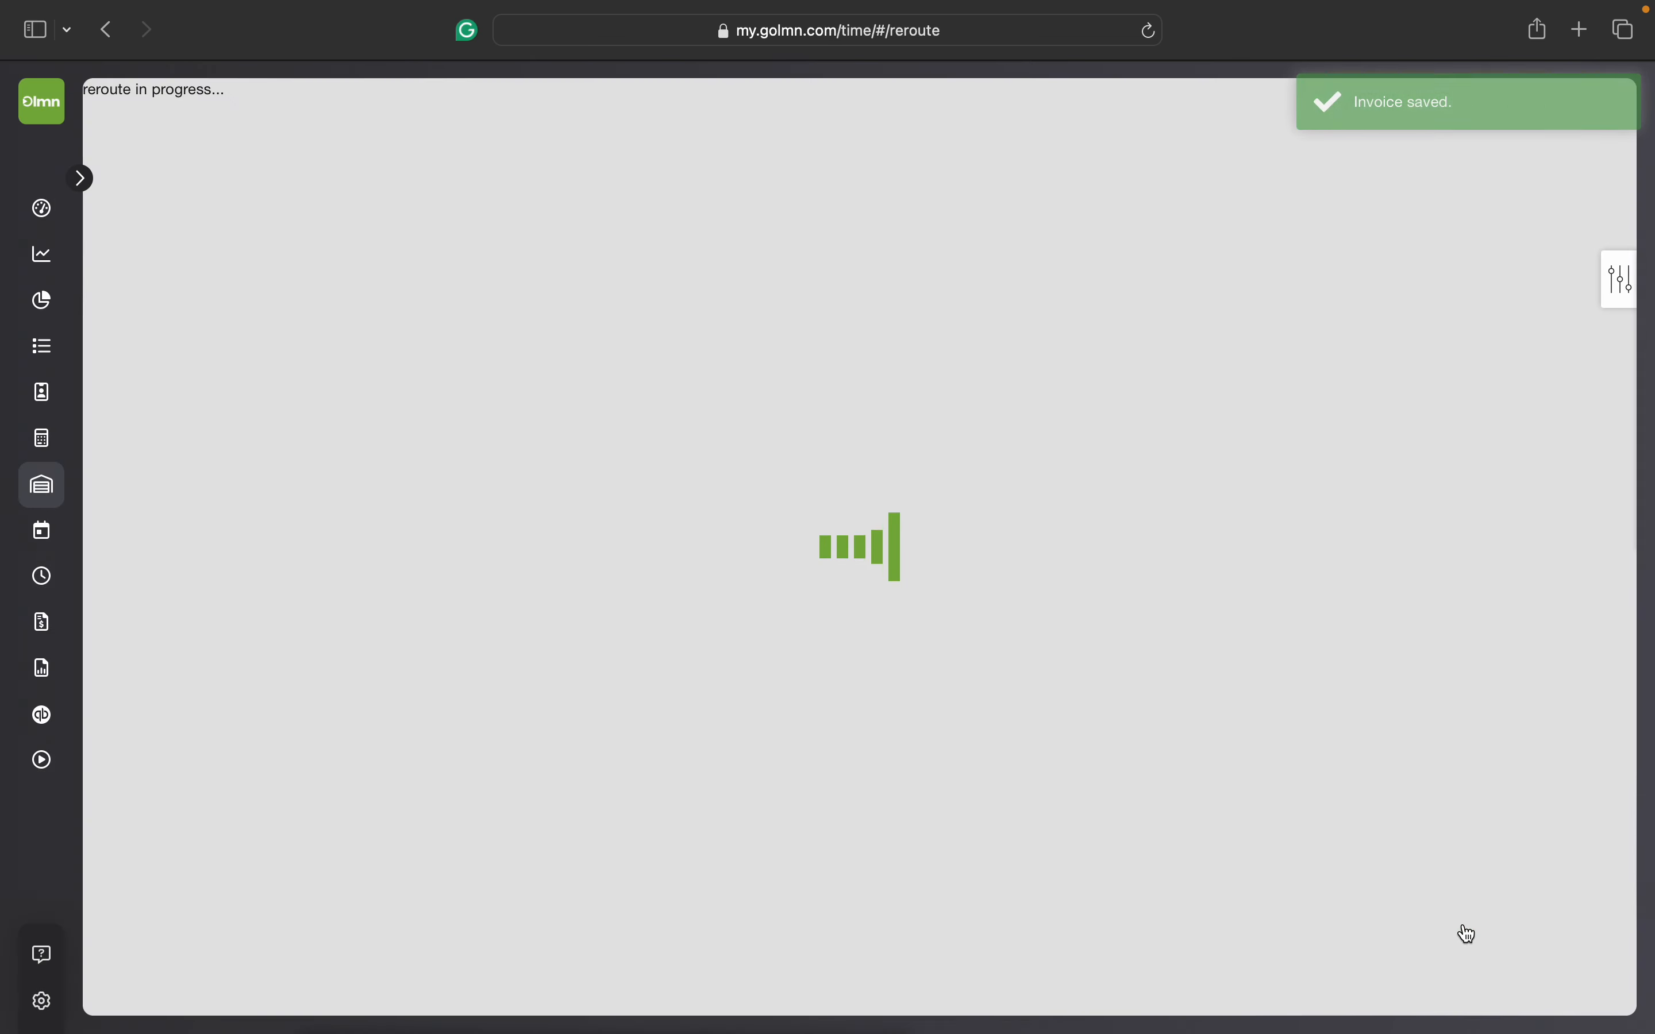